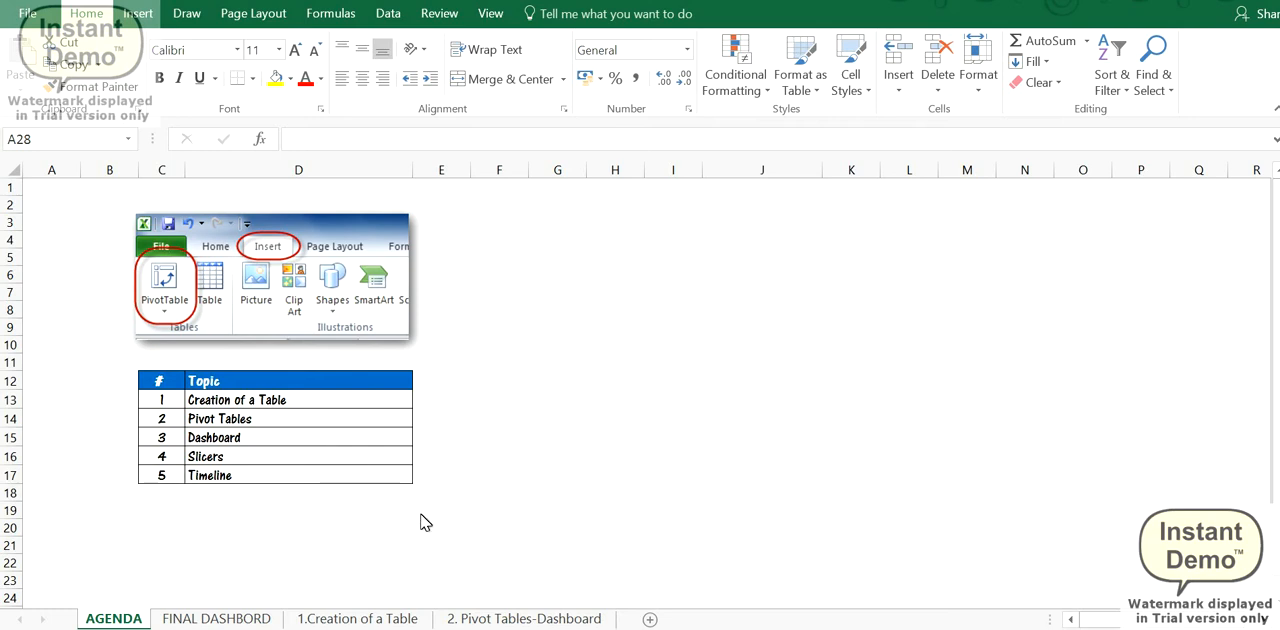
- Review the left action list's columns on the 1.Creation of a Table sheet and select its full range B3:H19
left_click(363, 620)
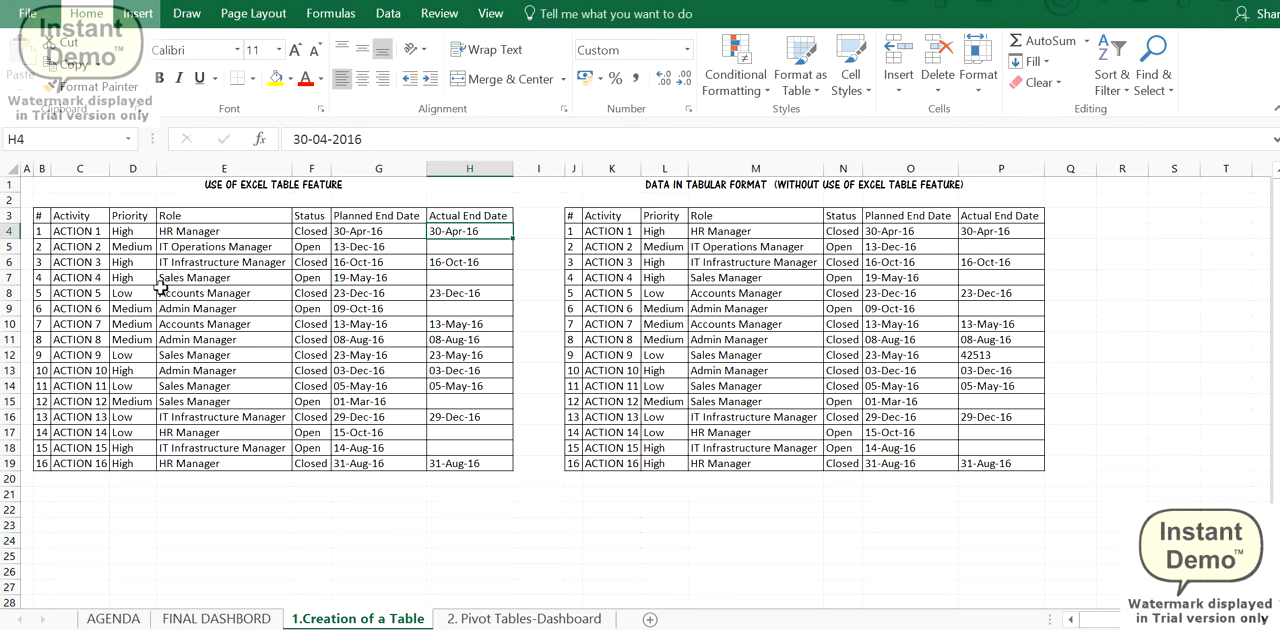
left_click_drag(105, 231, 79, 474)
left_click(137, 236)
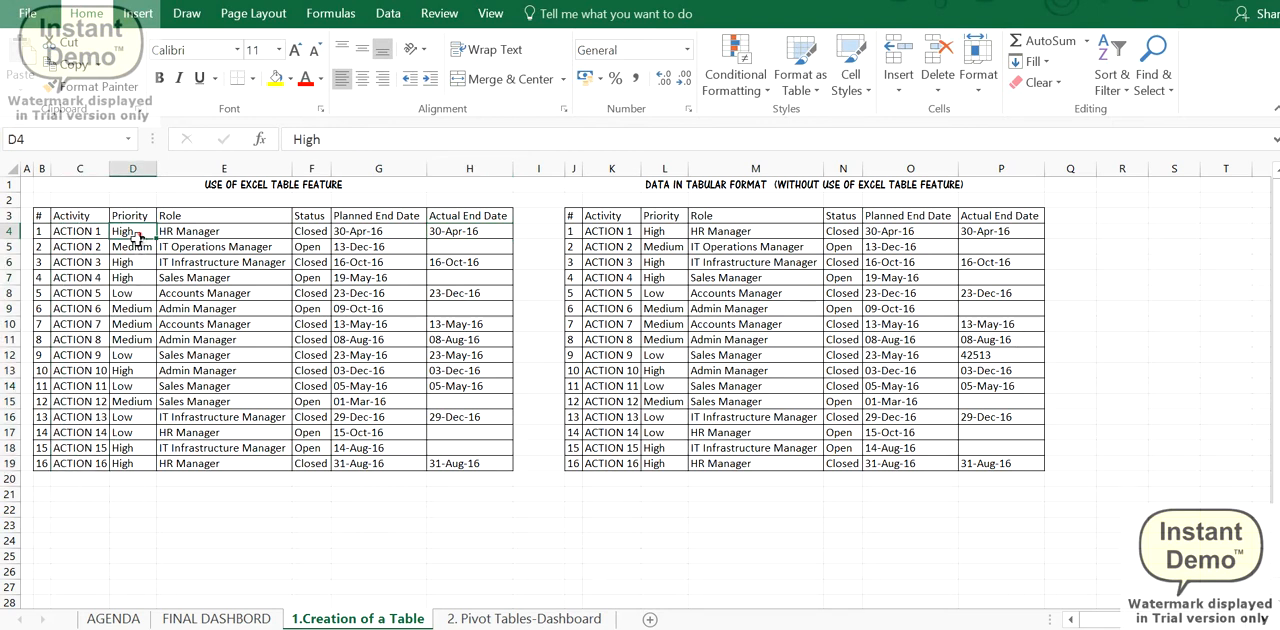
left_click_drag(137, 238, 174, 320)
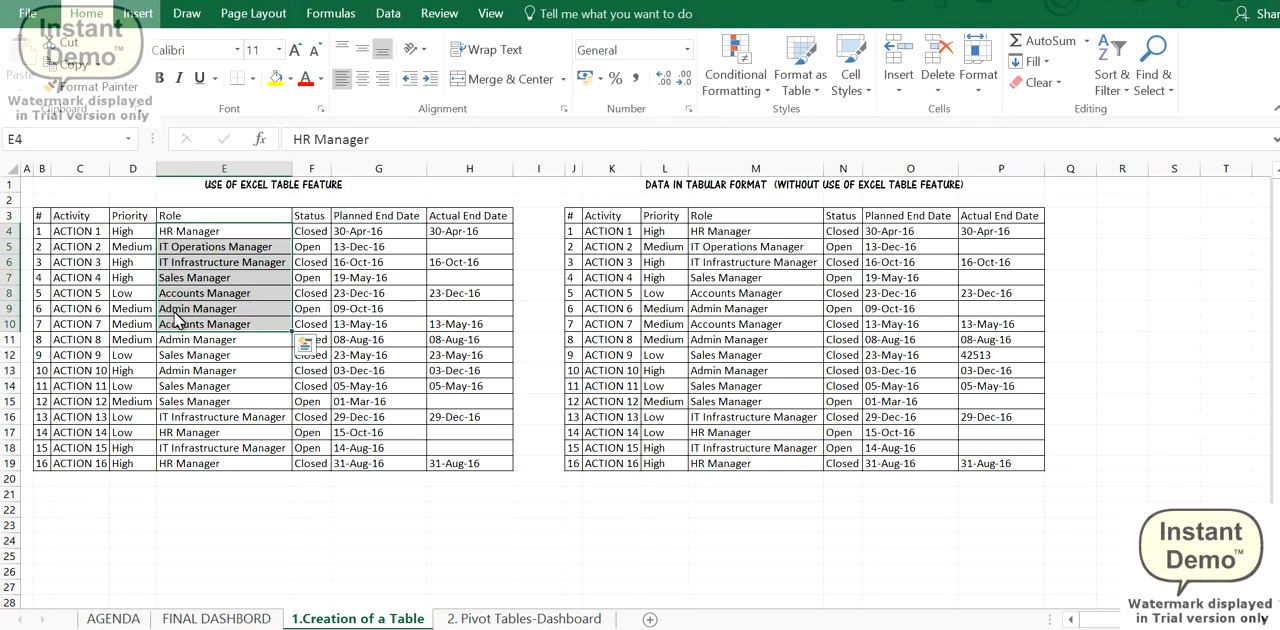
left_click_drag(310, 232, 318, 264)
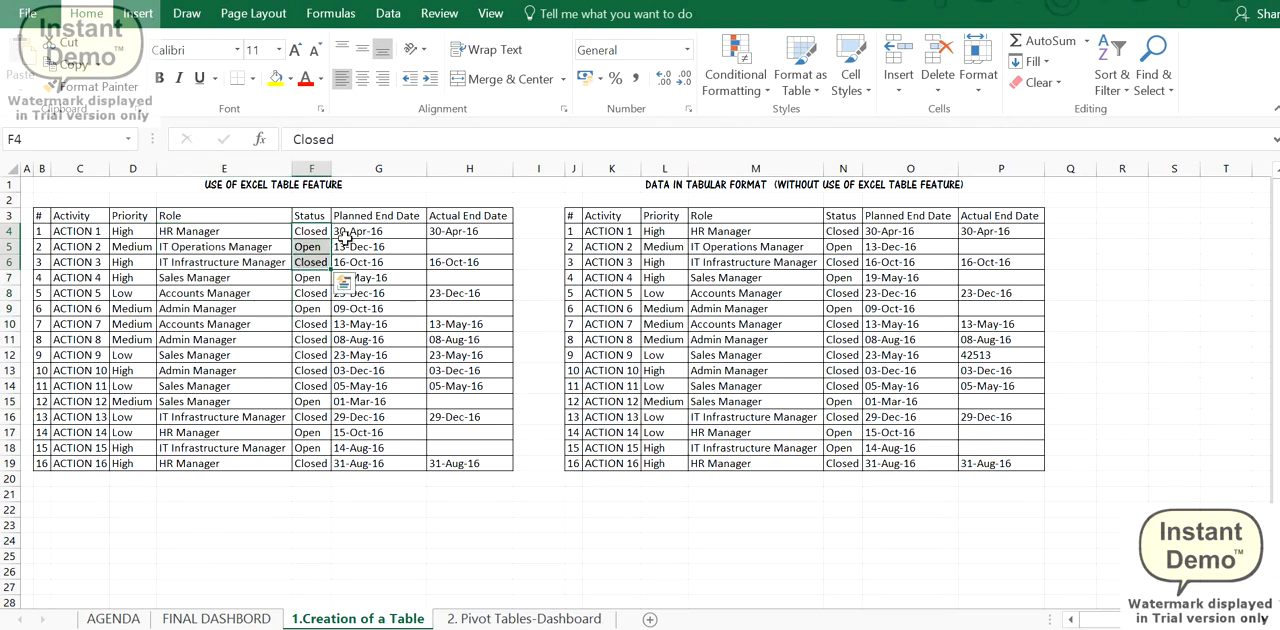
left_click(352, 232)
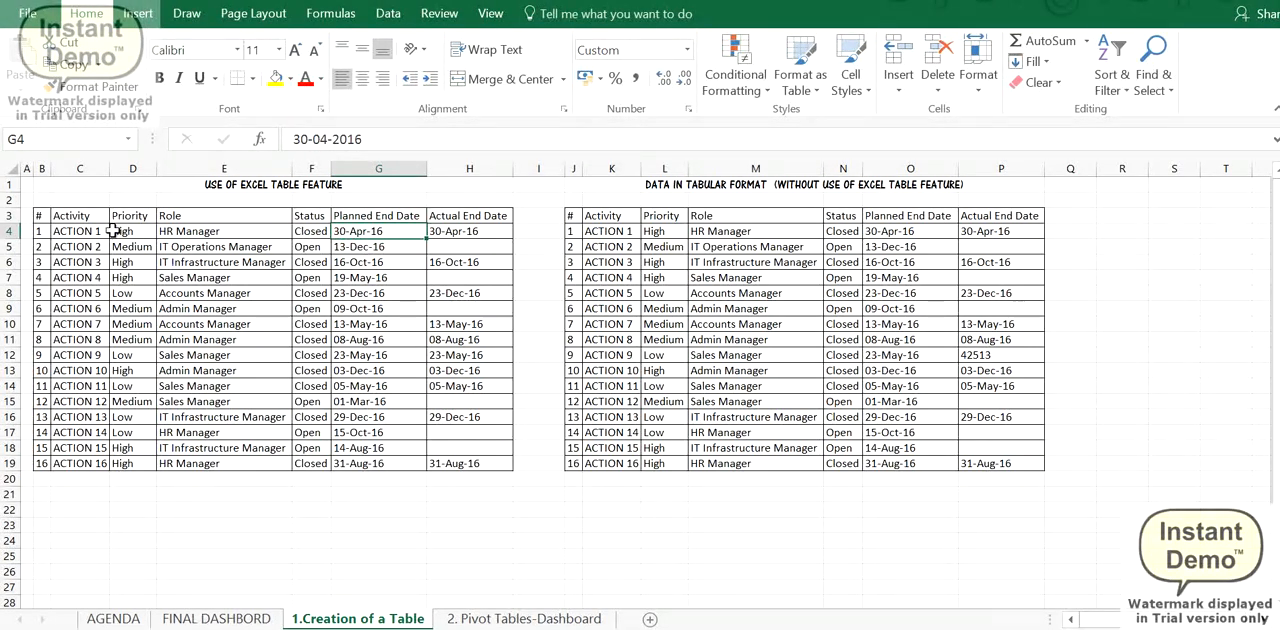
left_click(41, 215)
left_click_drag(139, 265, 457, 455)
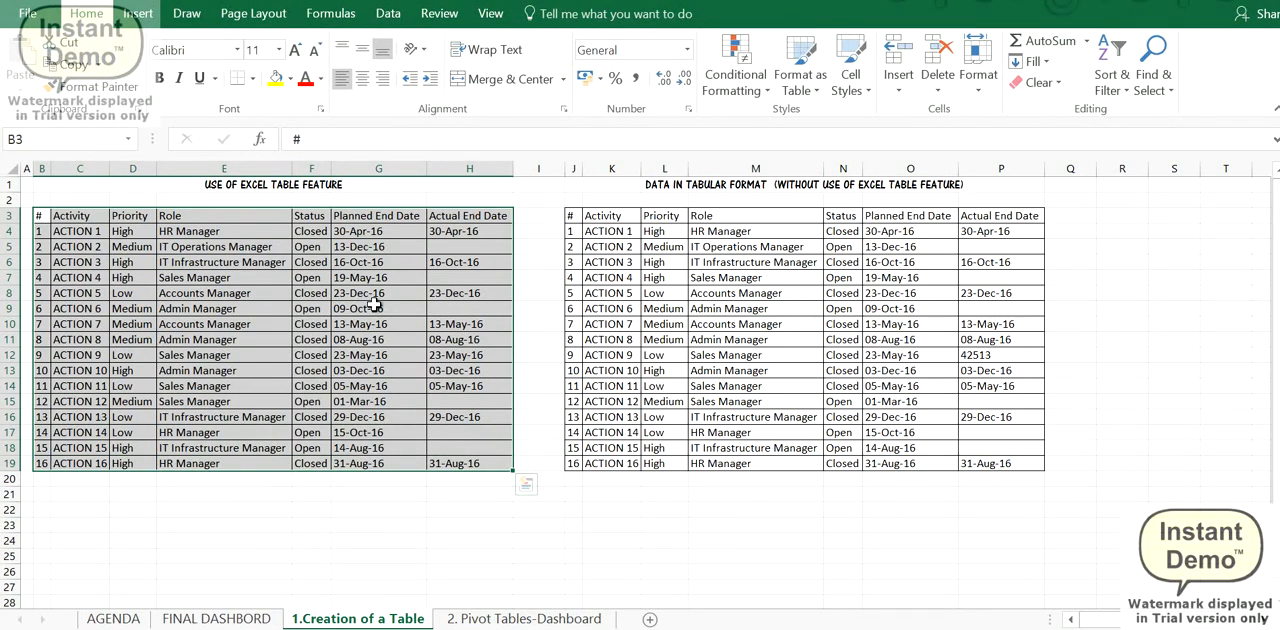
- Look over the status charts, slicers and timelines on the FINAL DASHBORD sheet
left_click(215, 620)
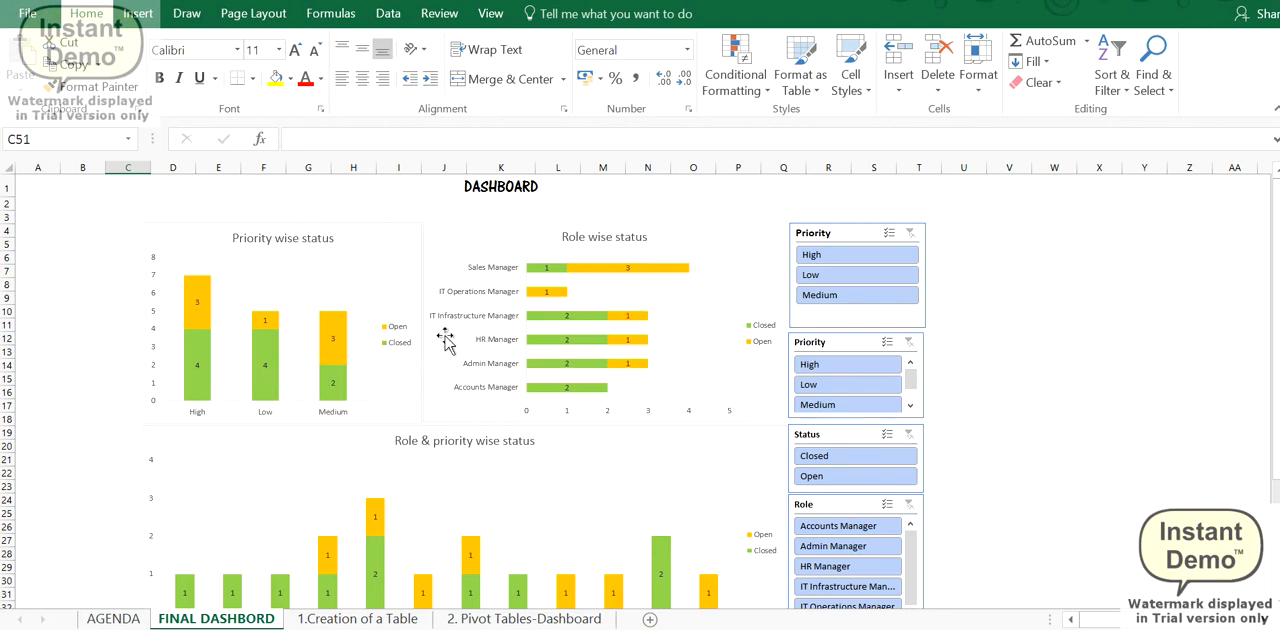
scroll(634, 366, "down", 1)
scroll(462, 398, "down", 2)
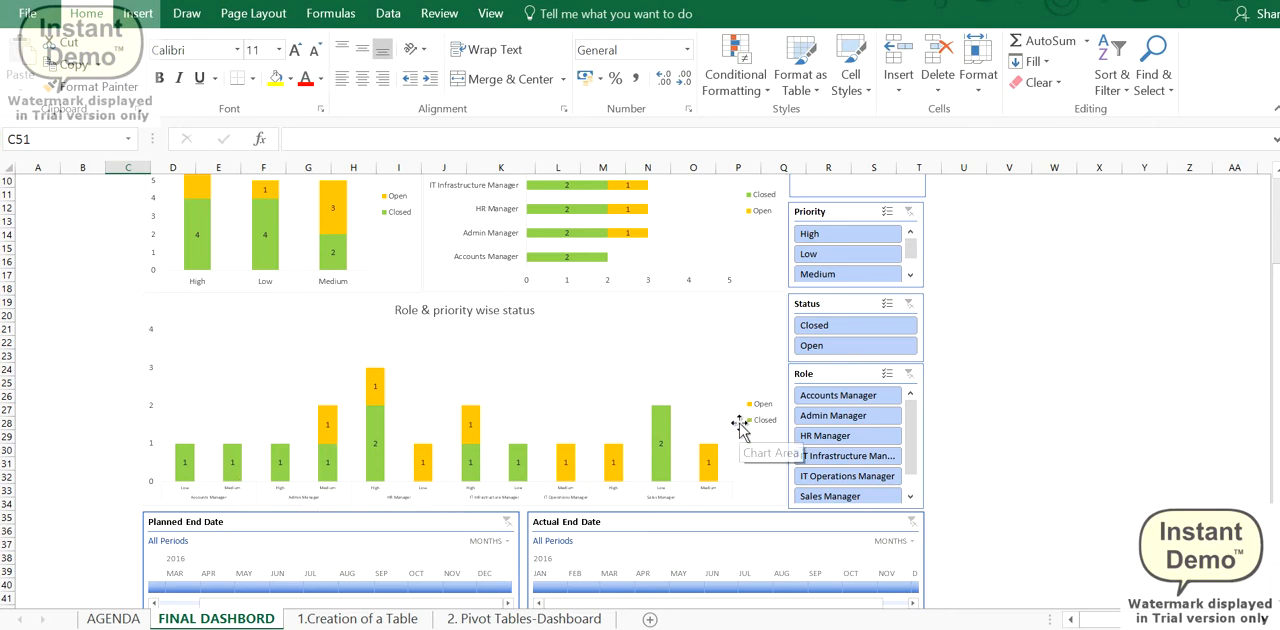
scroll(797, 425, "up", 2)
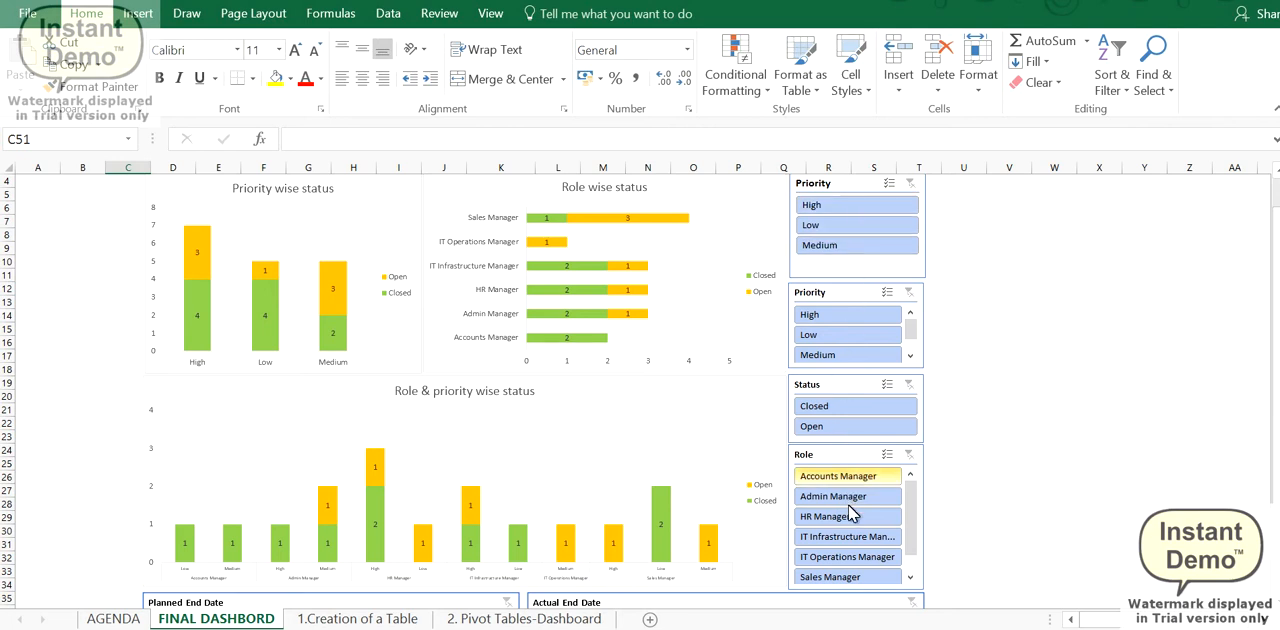
scroll(857, 543, "down", 1)
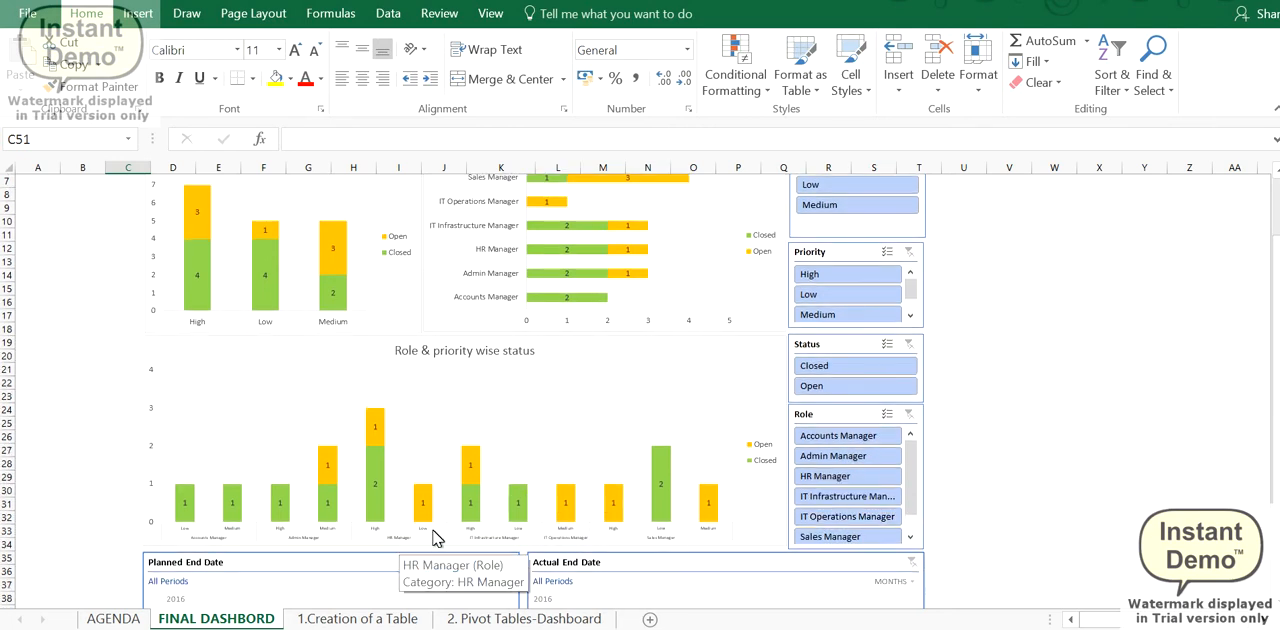
- Filter the Role & priority wise status chart by HR Manager, by Admin Manager and by both roles, and clear the Role filter
left_click(824, 478)
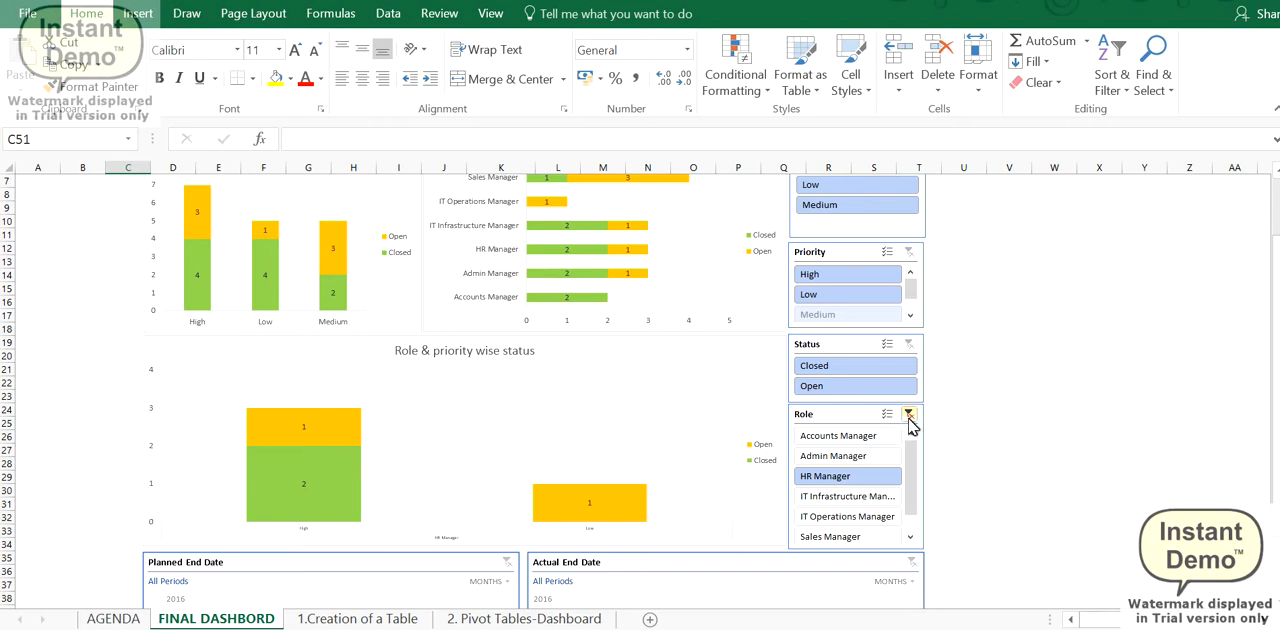
left_click(909, 416)
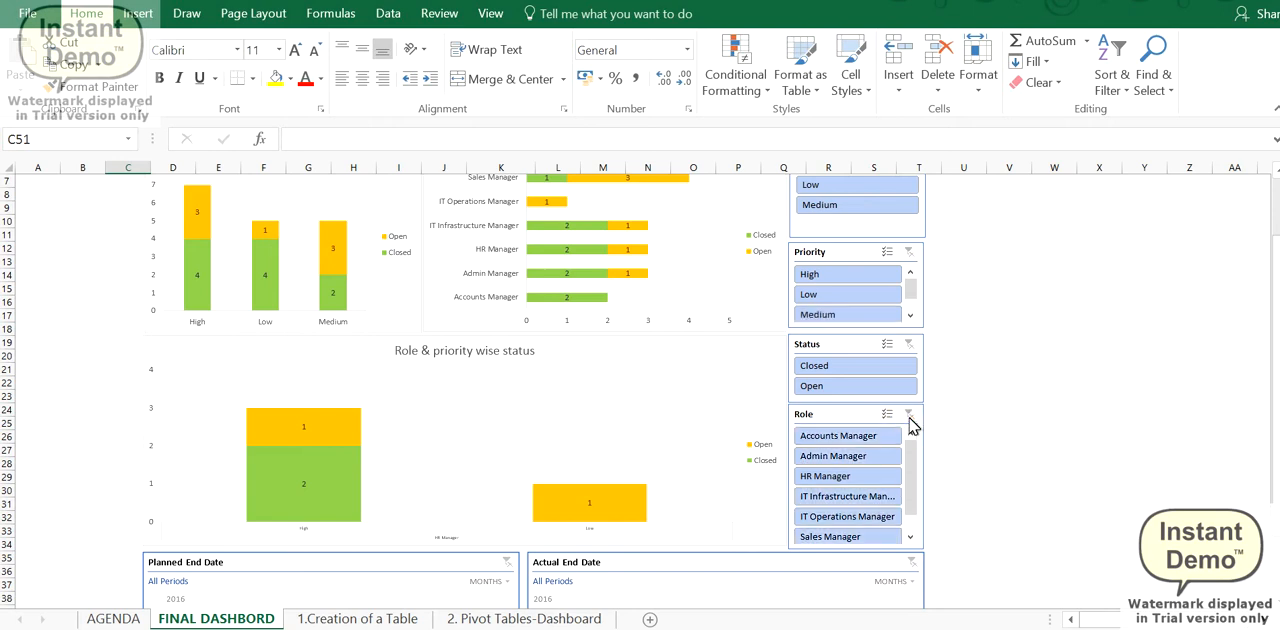
left_click(833, 456)
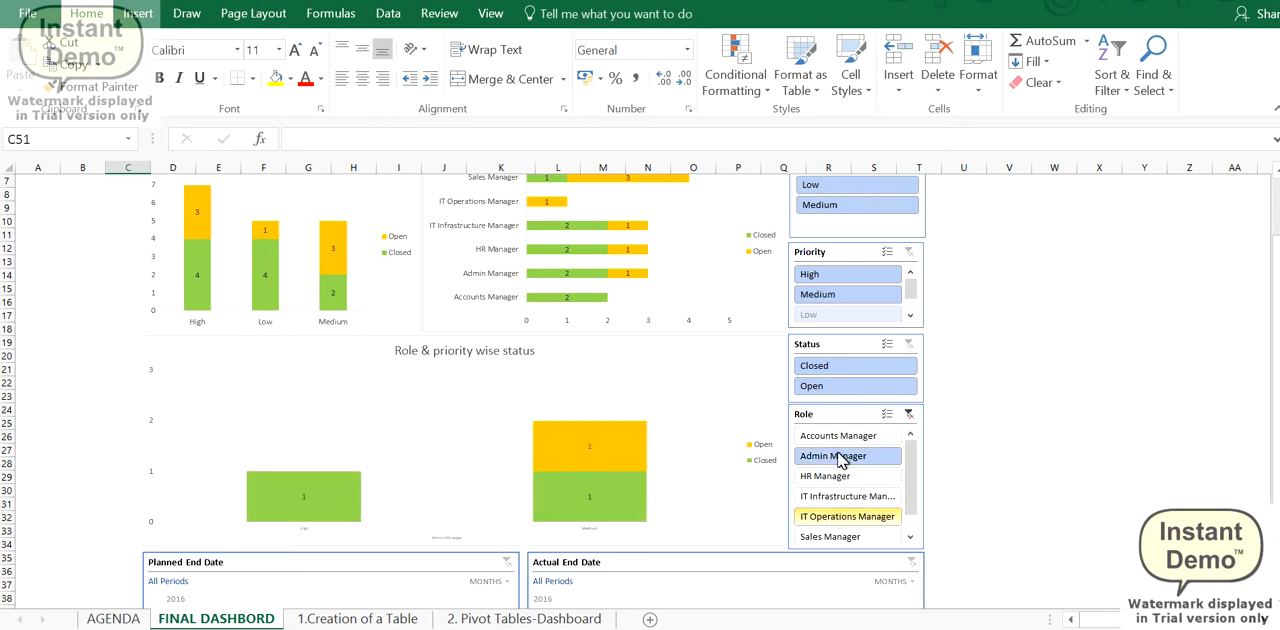
left_click(889, 416)
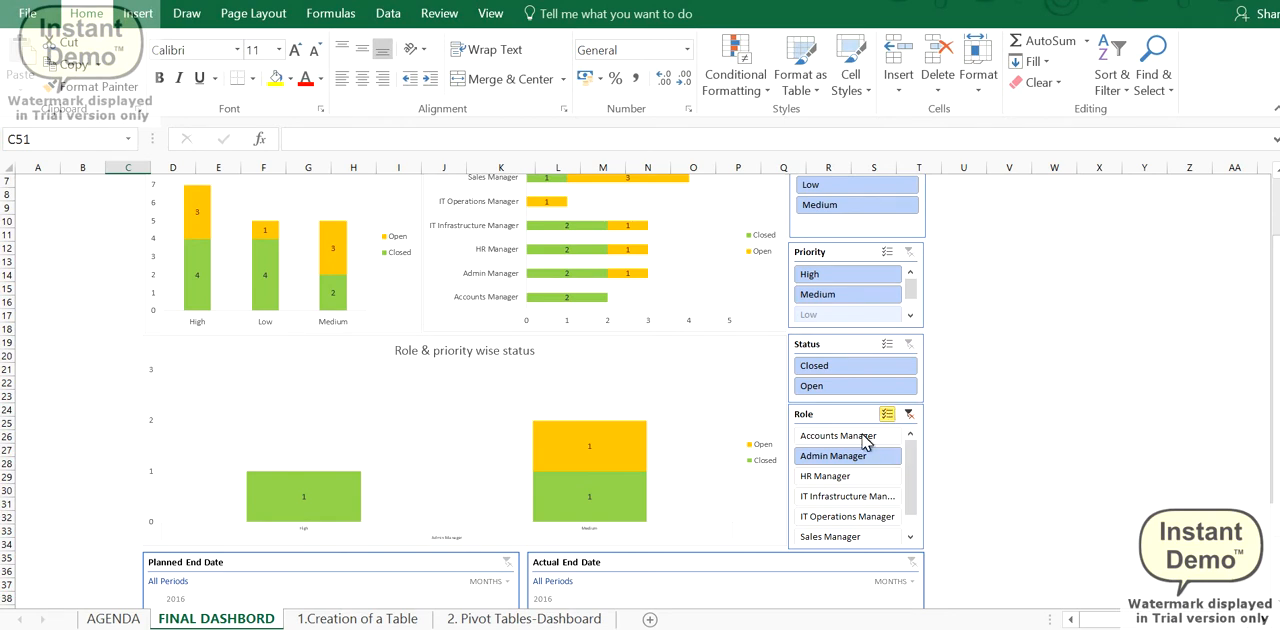
left_click(814, 477)
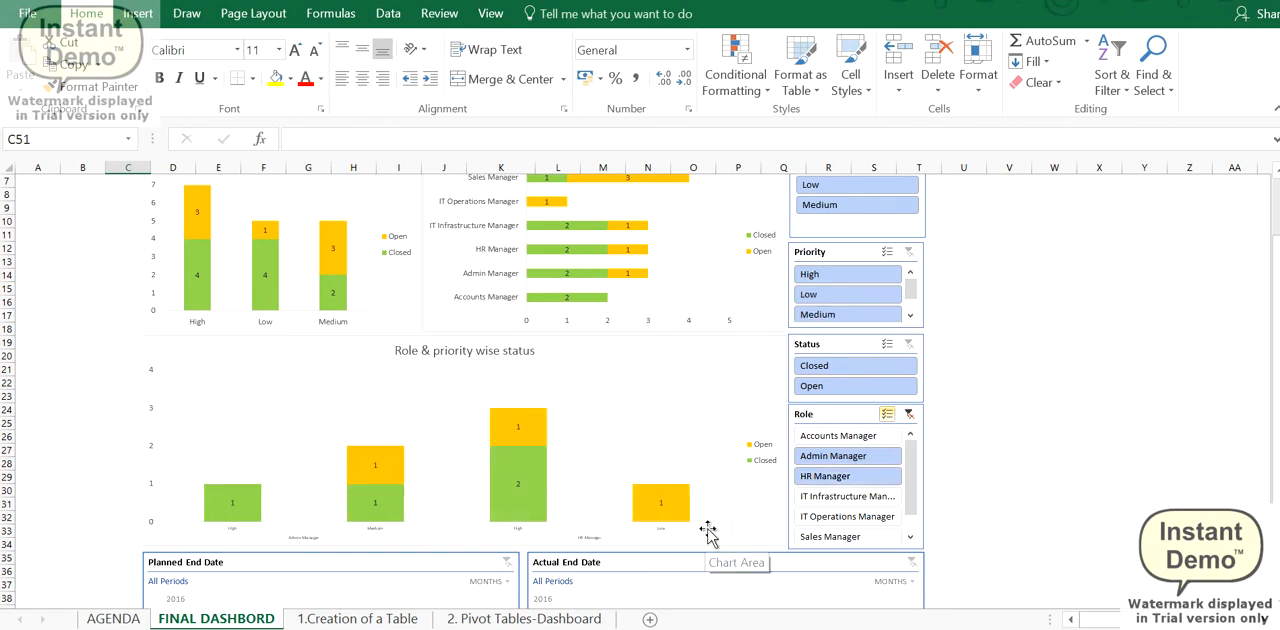
left_click(909, 416)
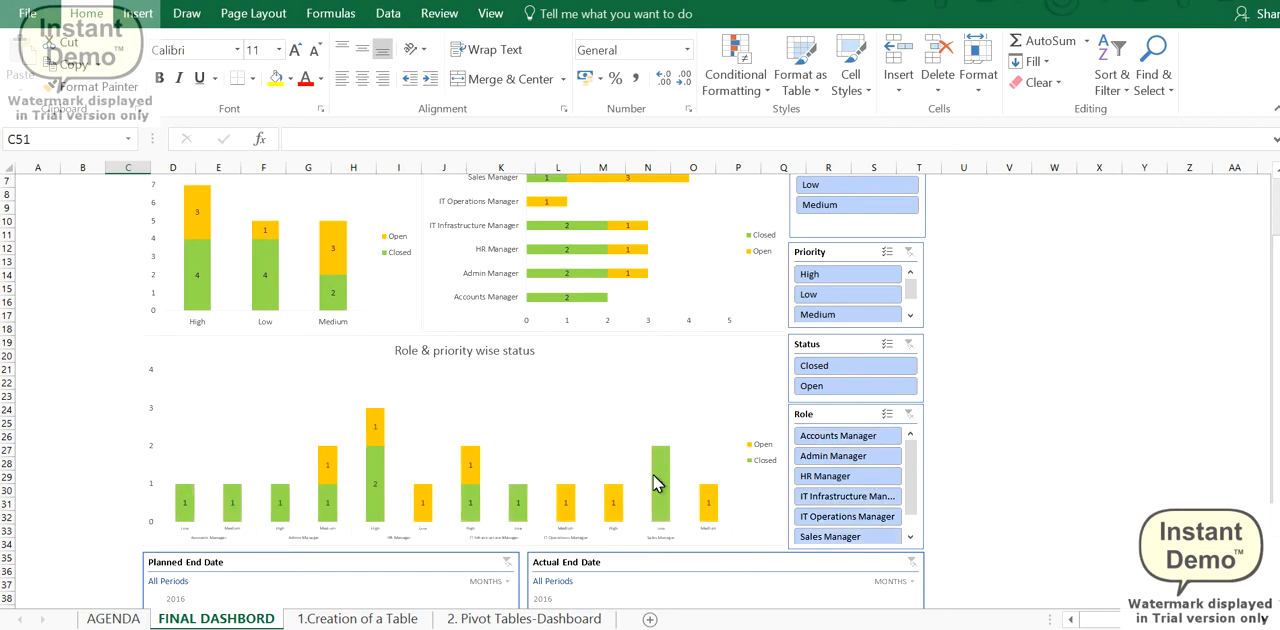
- Filter the Role wise status chart to High priority and clear that Priority filter
scroll(632, 447, "down", 1)
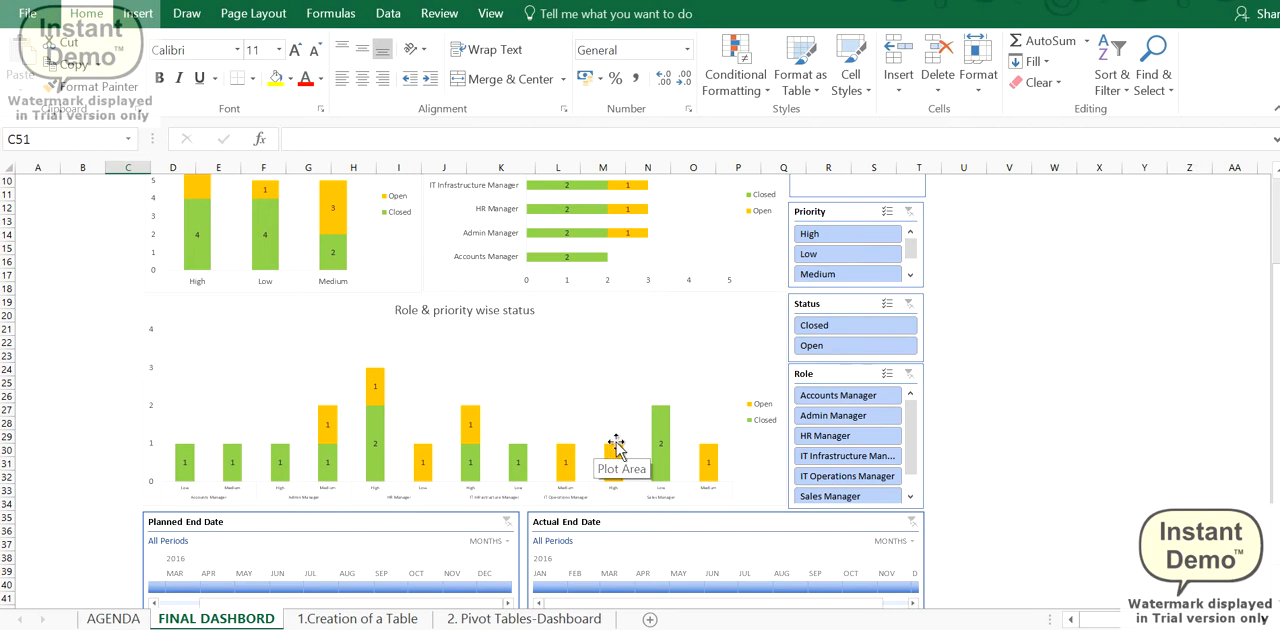
scroll(637, 452, "up", 3)
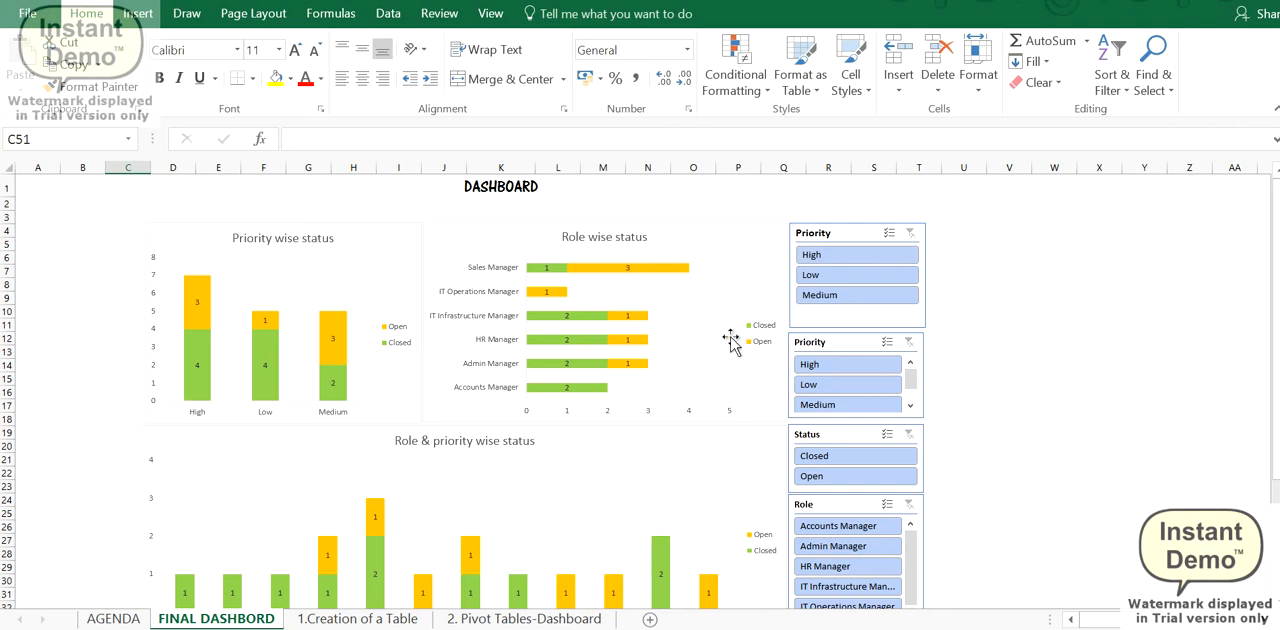
left_click(835, 257)
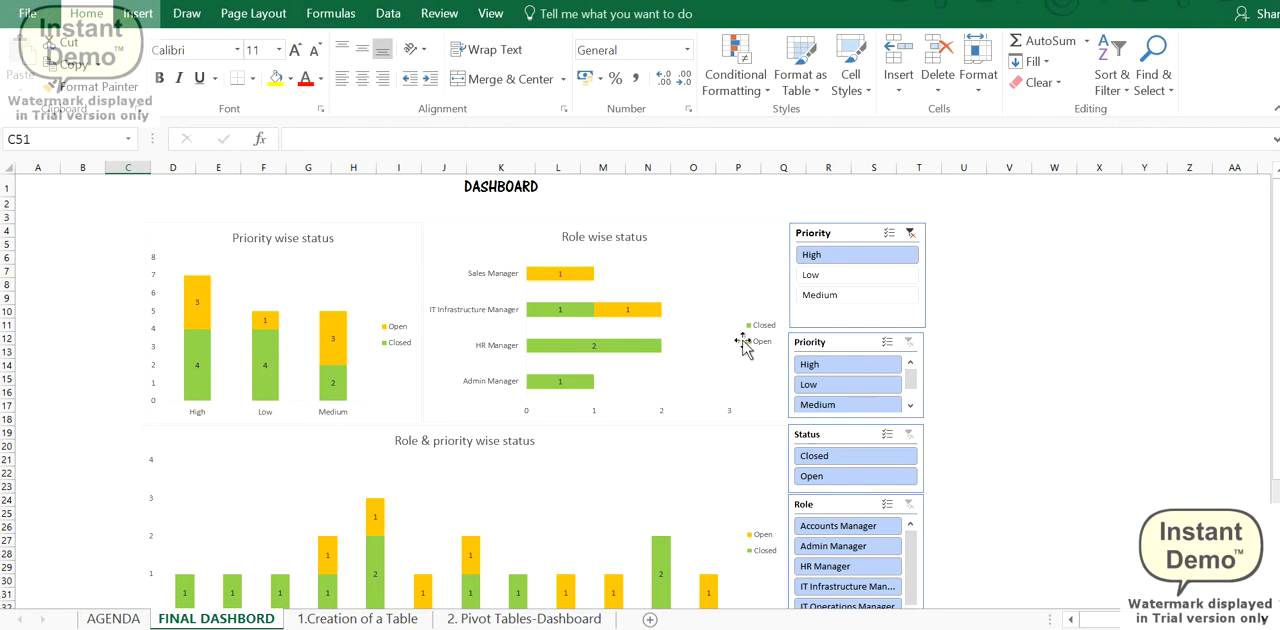
left_click(910, 234)
- Filter the Role & priority wise status chart by planned end date to Aug 2016, switch to May 2016, and clear the filter
scroll(377, 506, "down", 4)
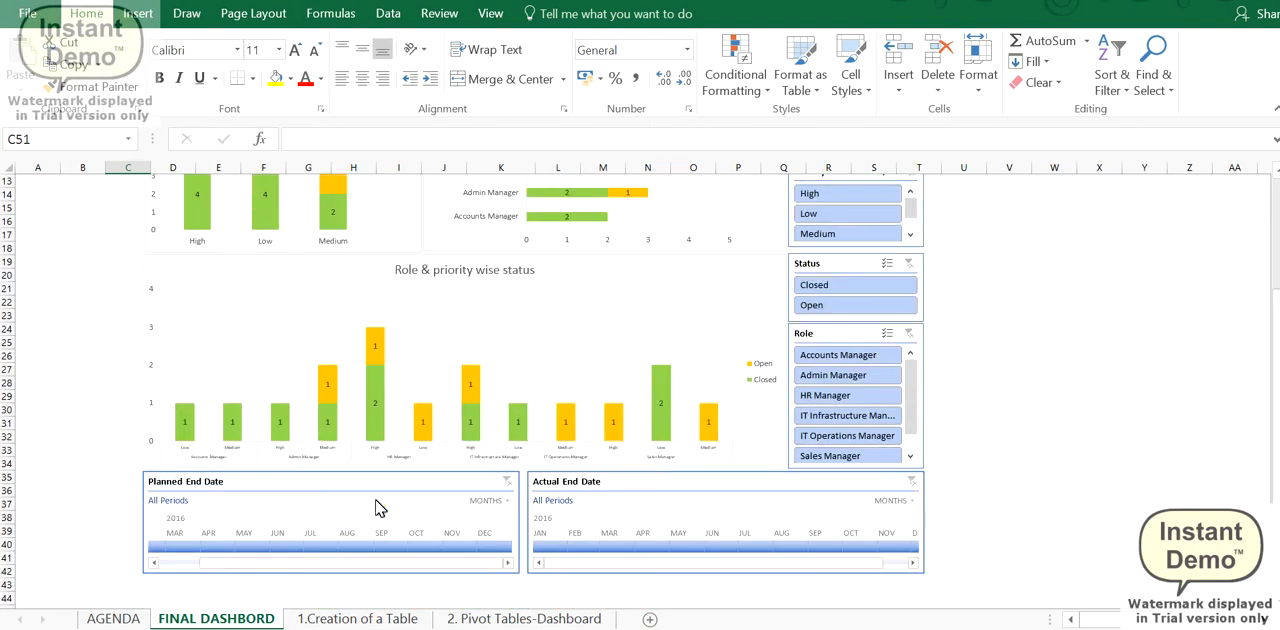
scroll(377, 506, "down", 2)
scroll(377, 506, "up", 2)
left_click(345, 547)
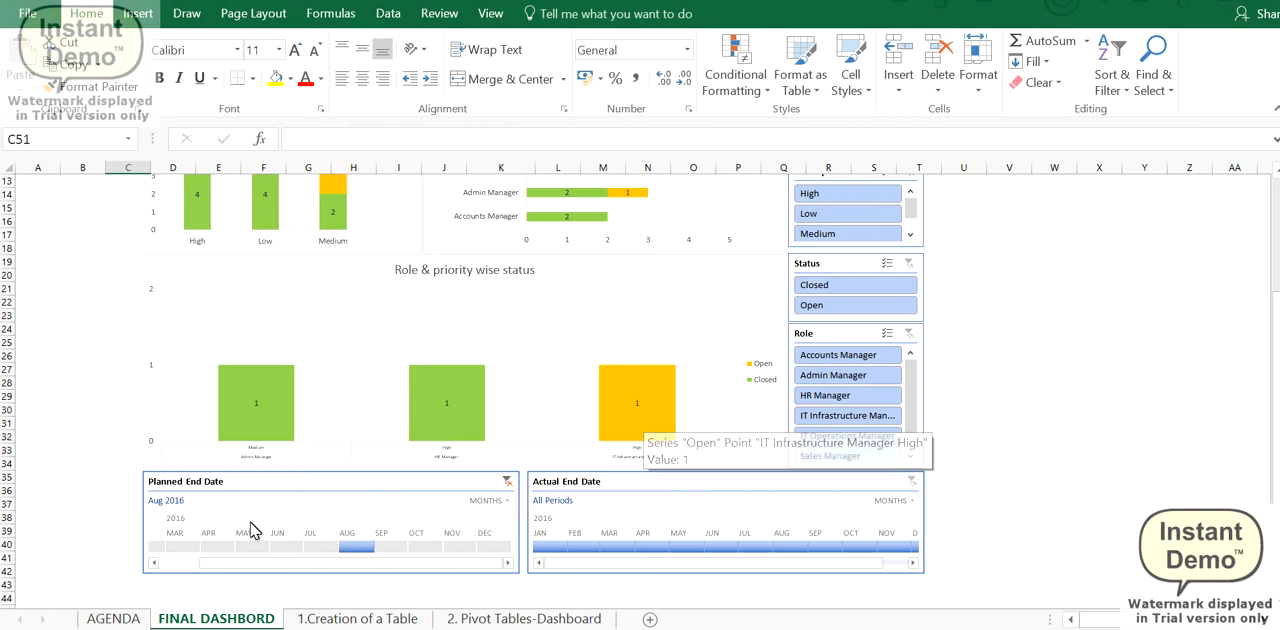
left_click(267, 547)
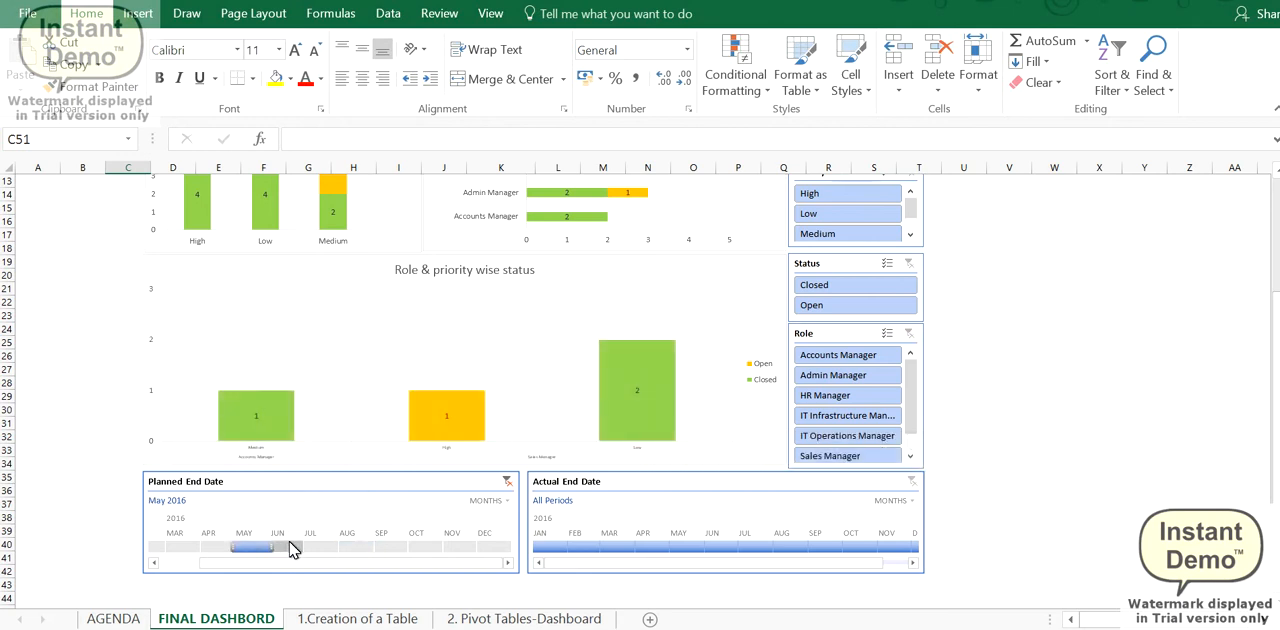
left_click(508, 482)
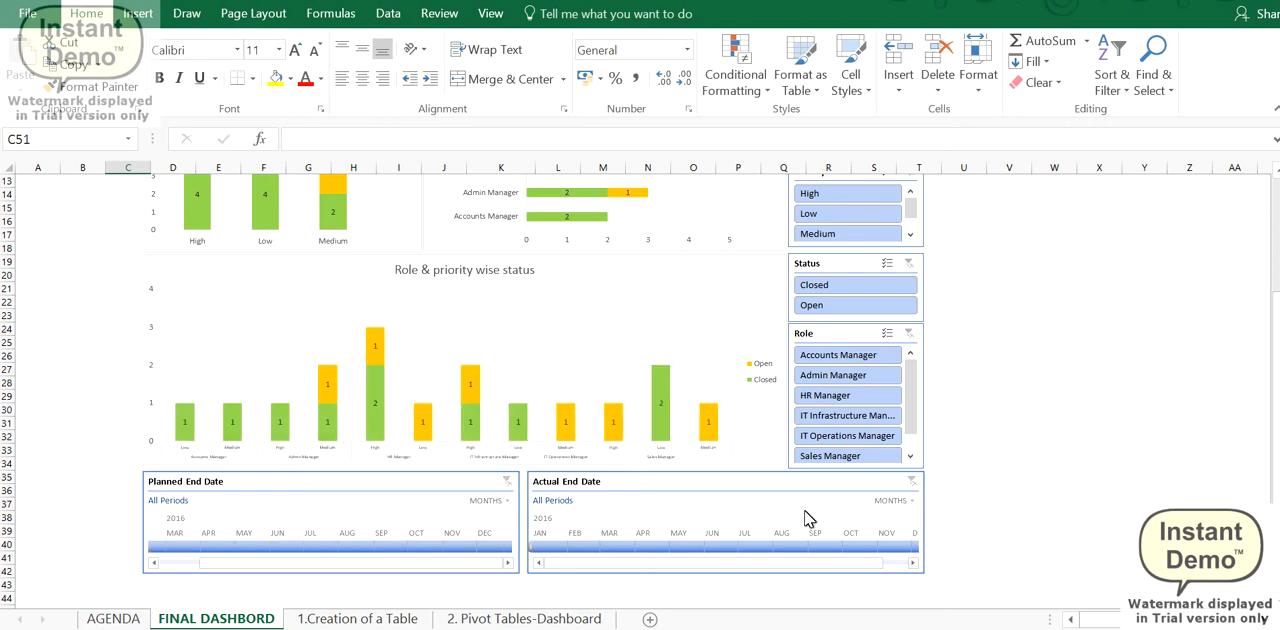
- Filter the Role & priority wise status chart by actual end date to Aug 2016 and clear the filter
left_click(780, 547)
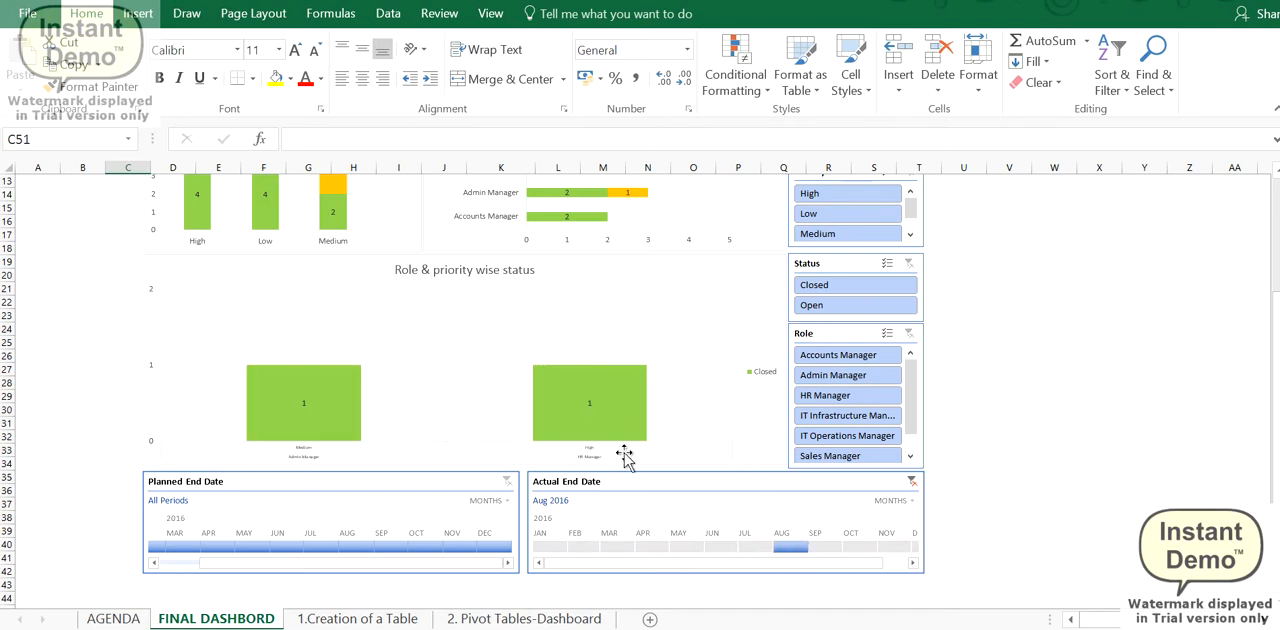
left_click(911, 481)
scroll(851, 484, "up", 4)
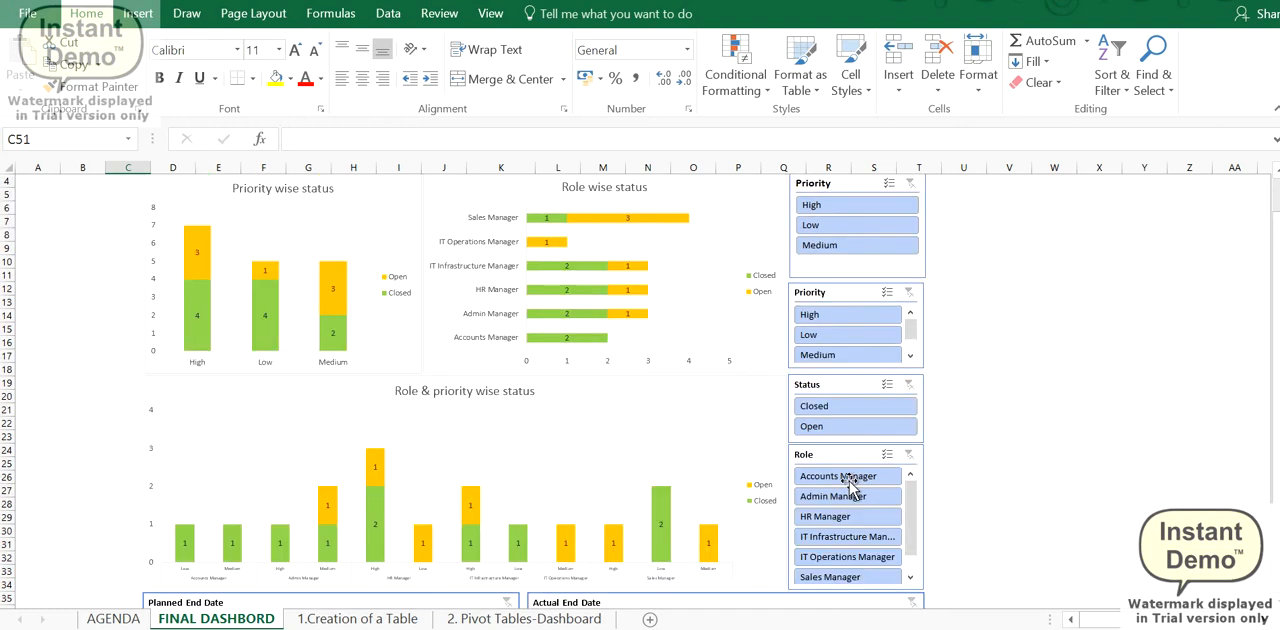
- Convert the range B3:H19 on the 1.Creation of a Table sheet into an Excel table with headers
left_click(363, 619)
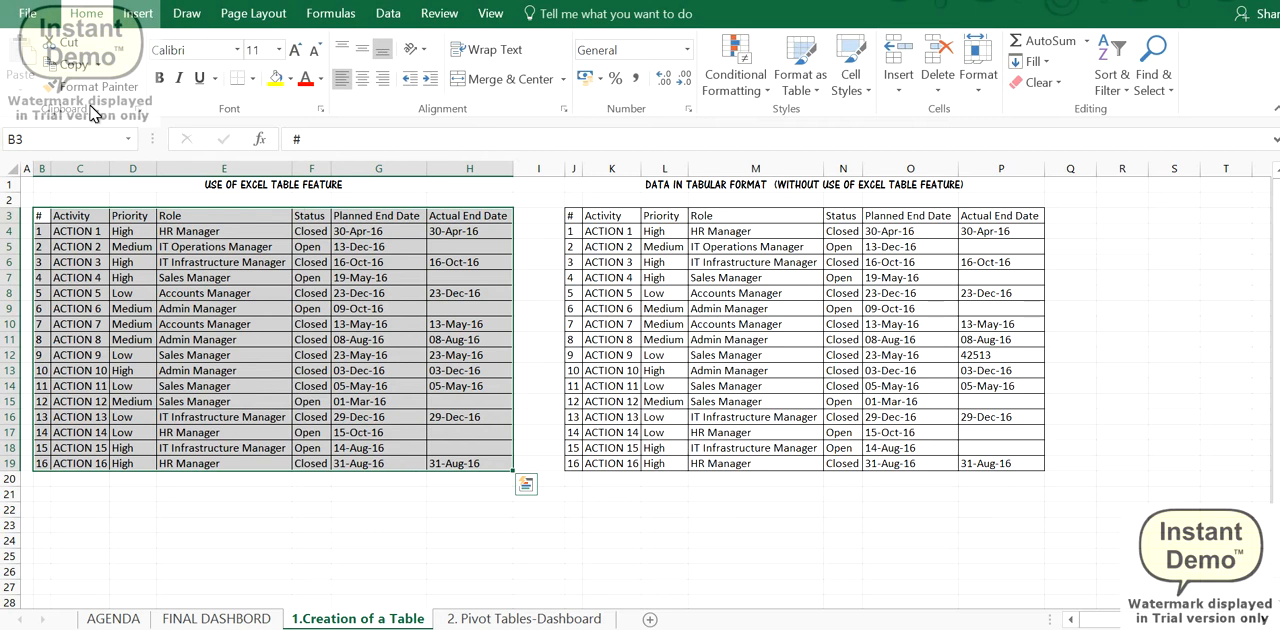
left_click(136, 14)
left_click(165, 62)
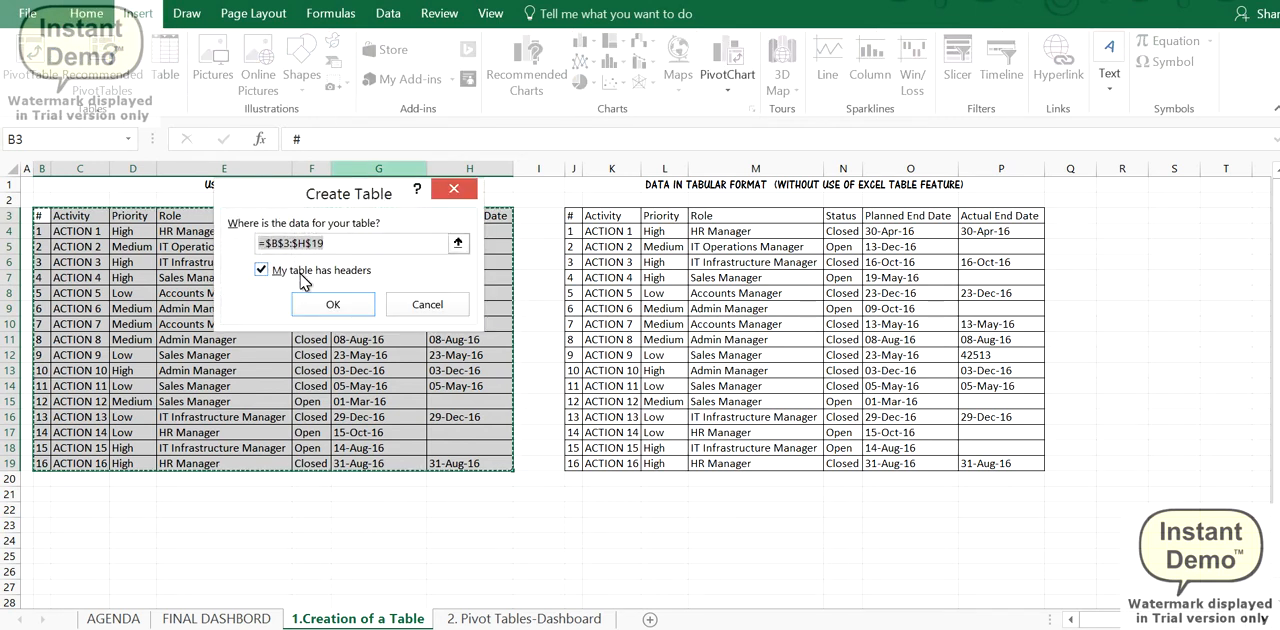
left_click(331, 304)
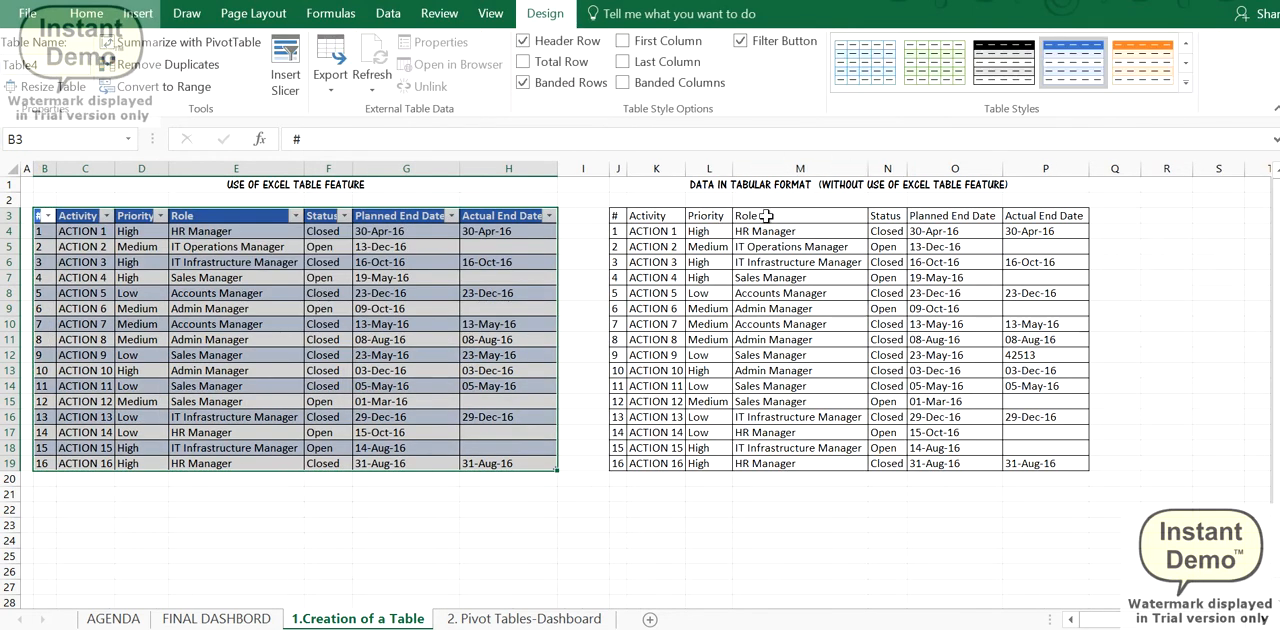
- Apply the first, uncoloured Light table style to the new action list table
left_click(1183, 86)
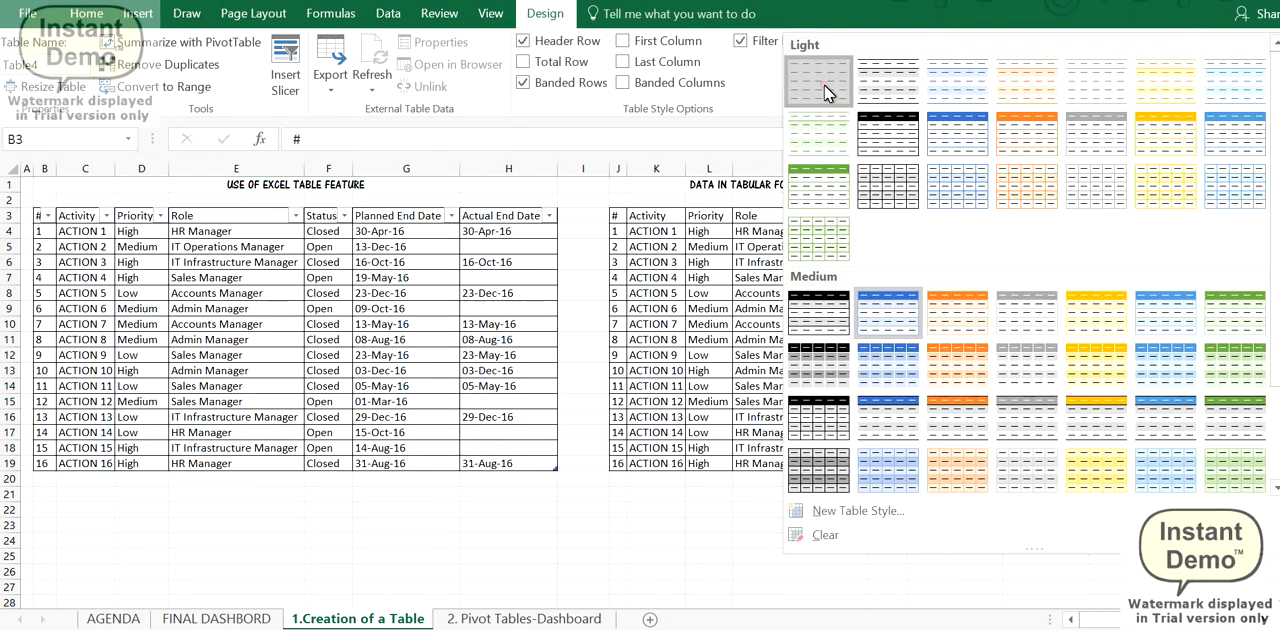
left_click(829, 86)
left_click(411, 303)
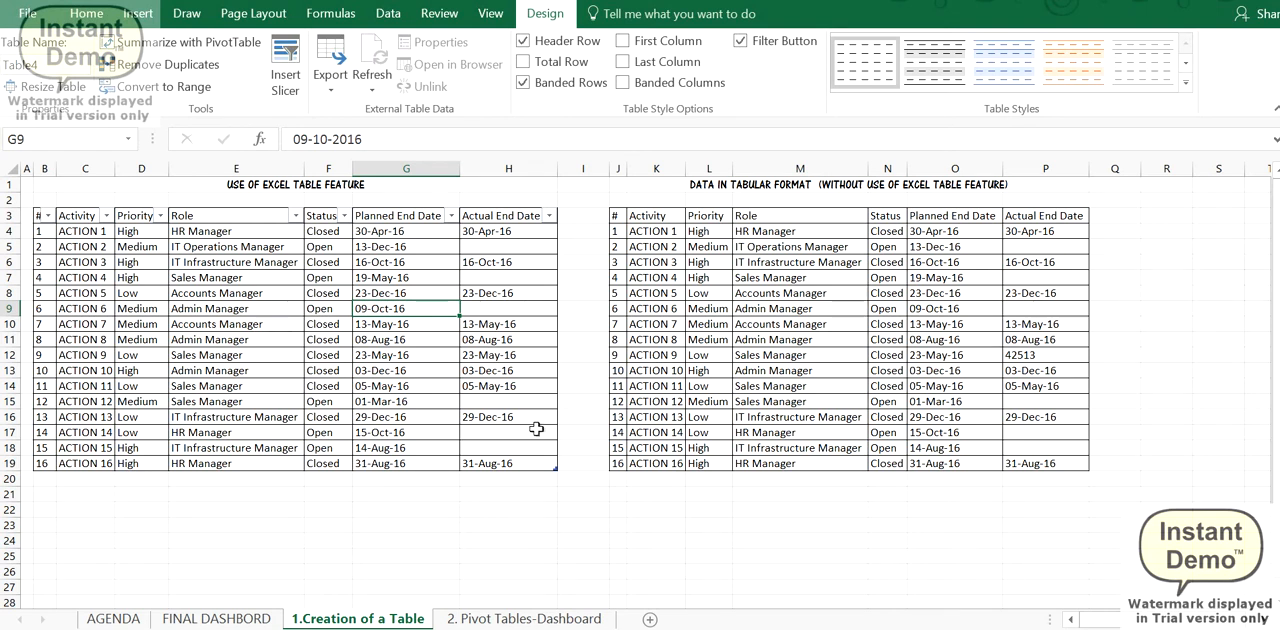
- Create a PivotTable from the action list table Table4 in cell A11 of the existing sheet 2. Pivot Tables-Dashboard
left_click(279, 385)
left_click(180, 293)
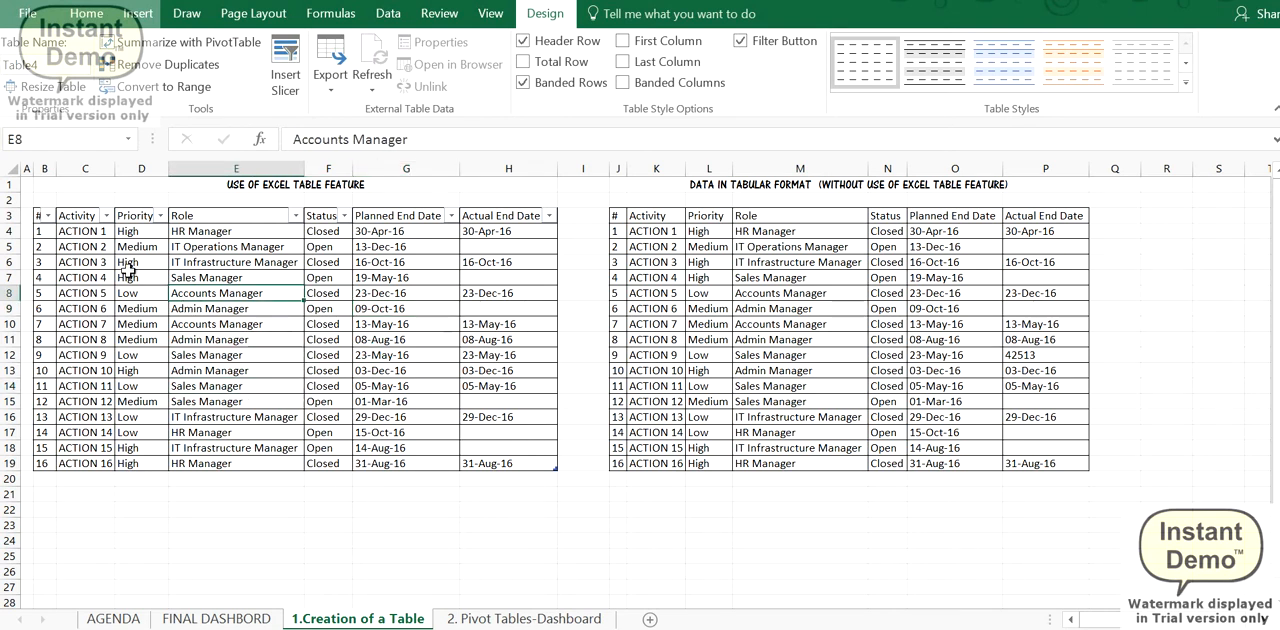
left_click(298, 340)
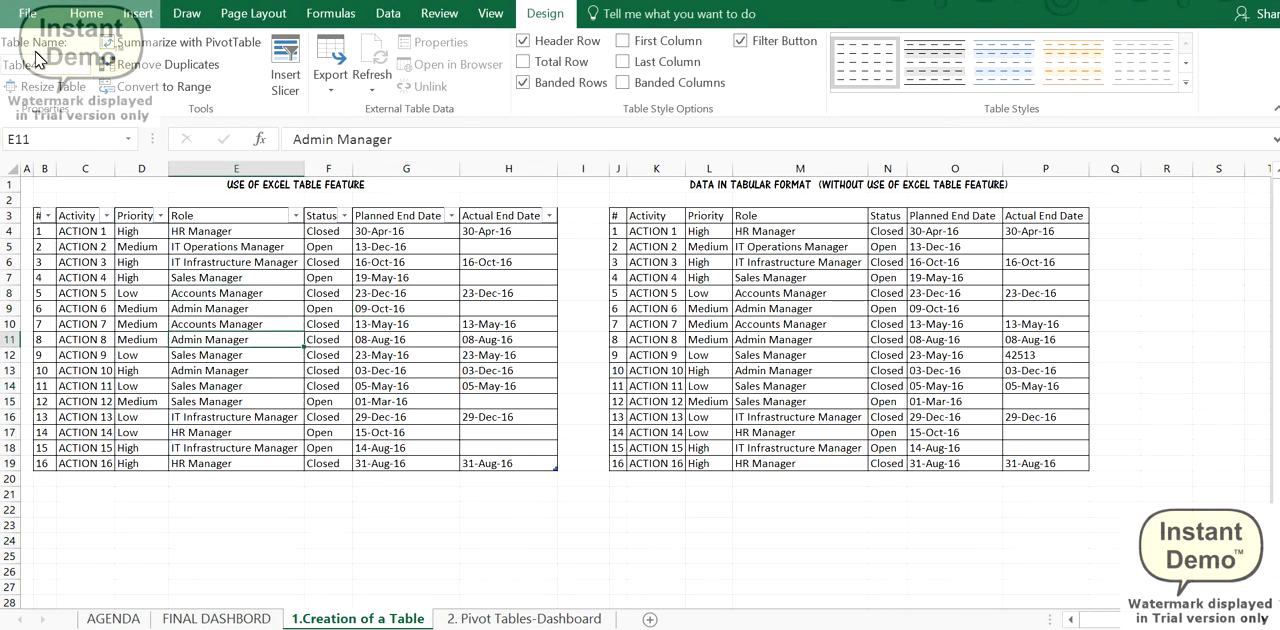
left_click(127, 15)
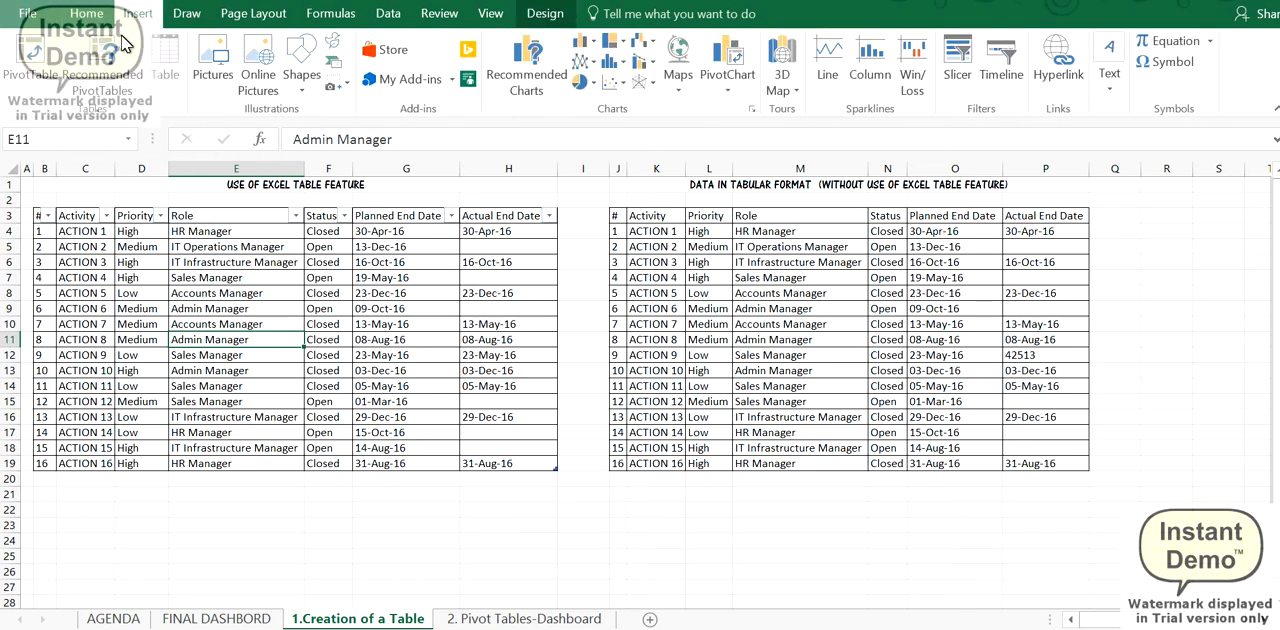
left_click(32, 60)
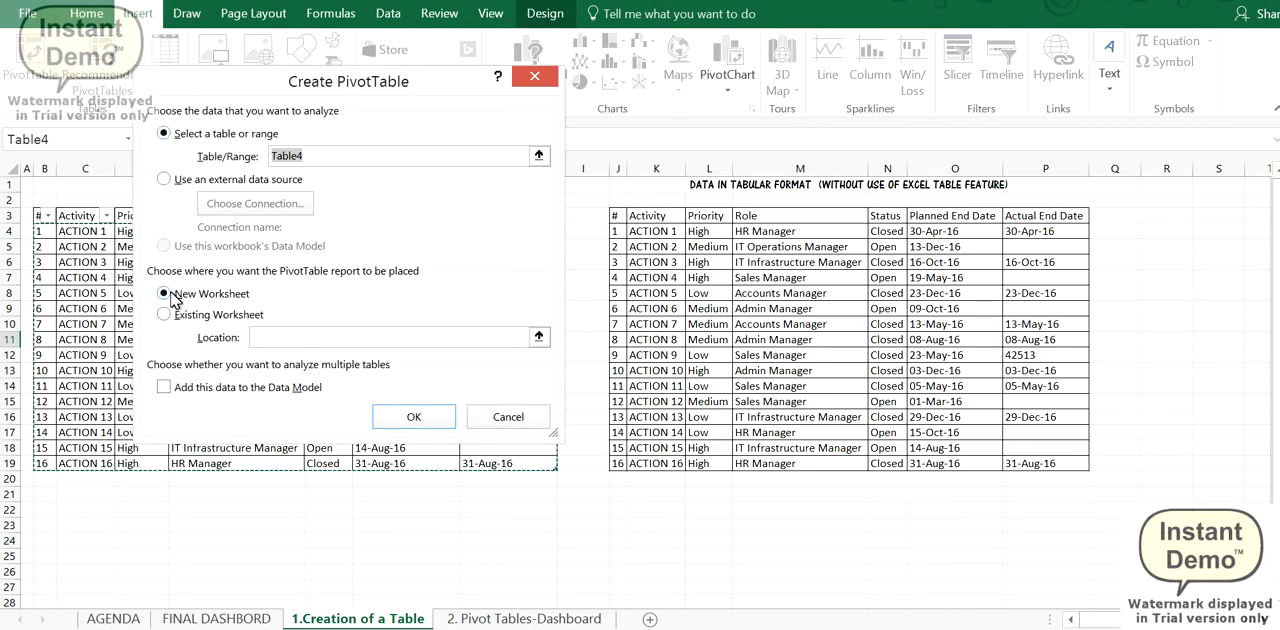
left_click(165, 315)
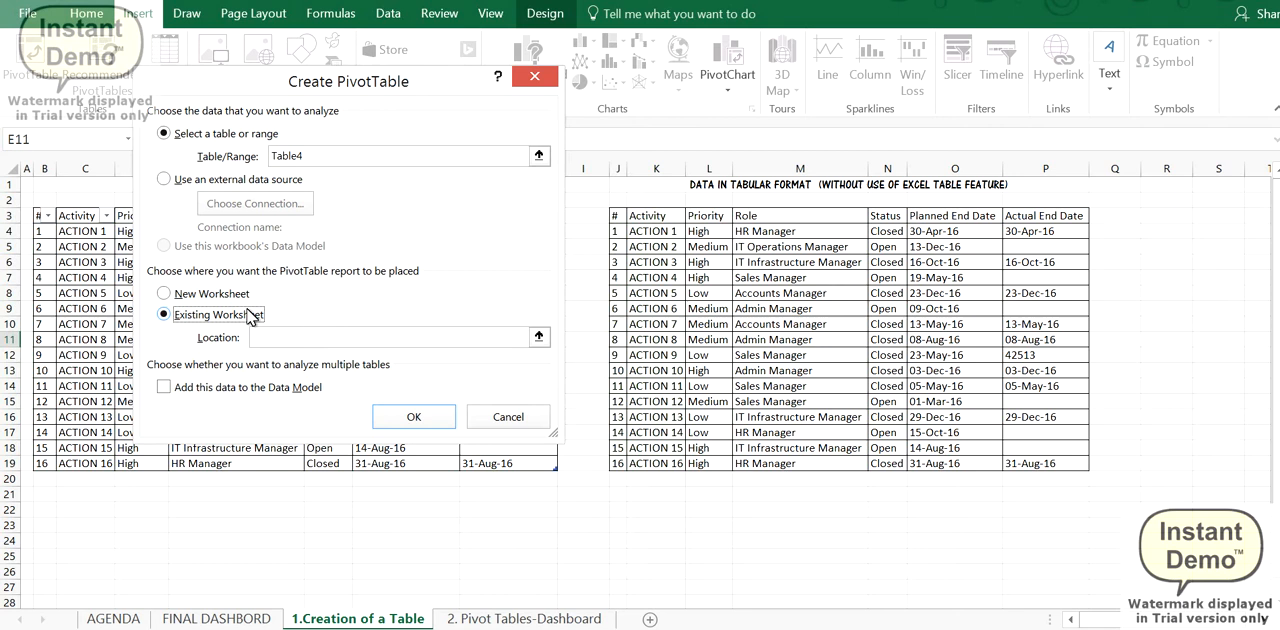
left_click(539, 338)
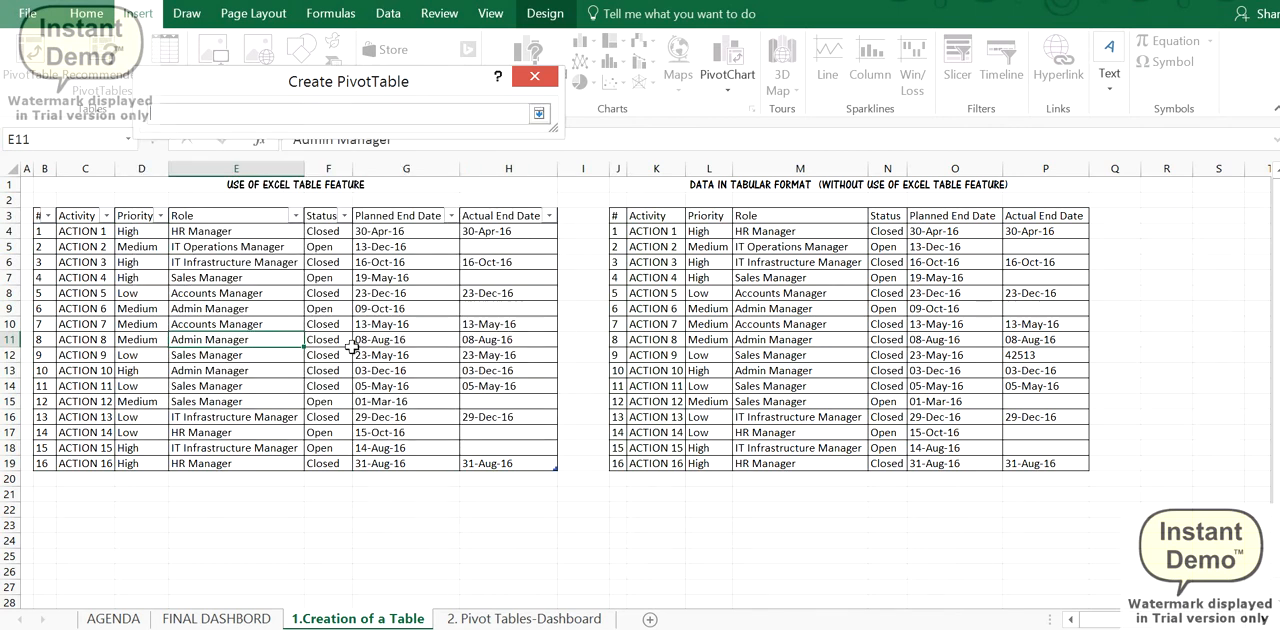
left_click(522, 618)
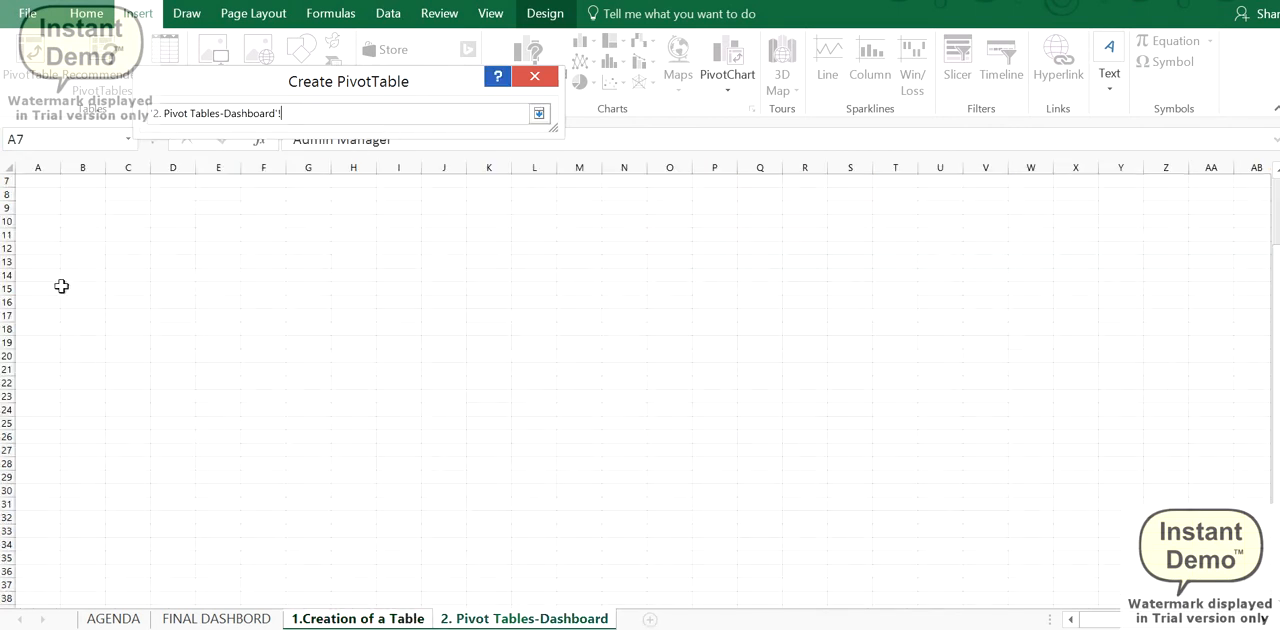
left_click(49, 232)
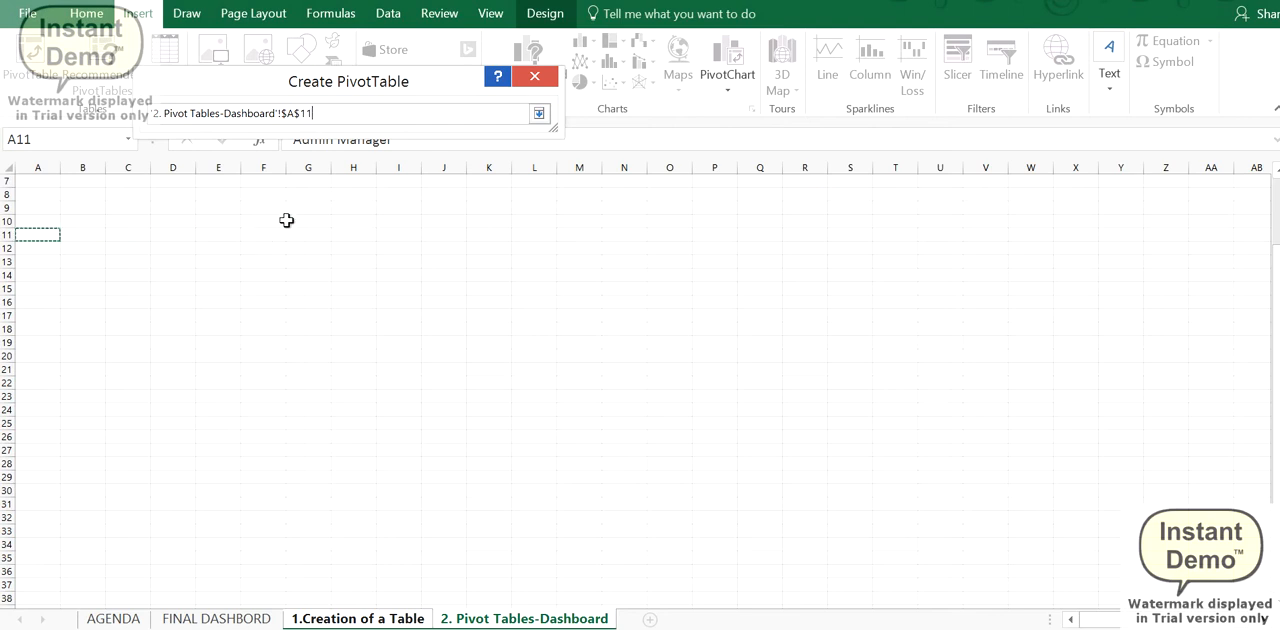
key("Return")
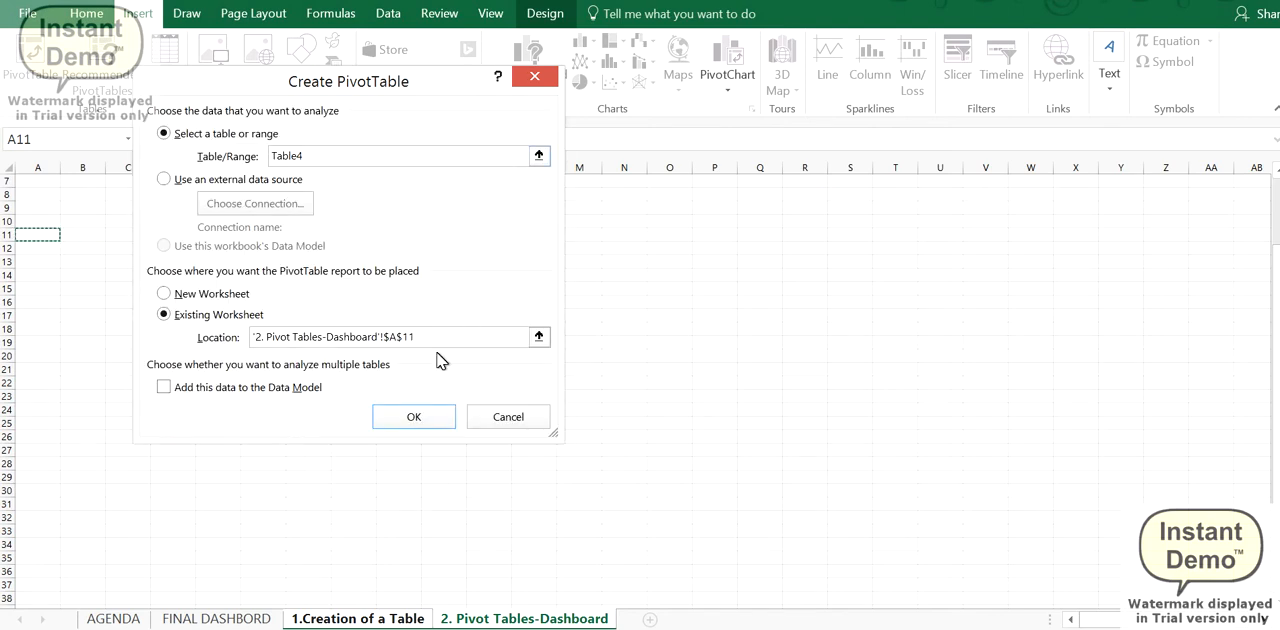
left_click(437, 413)
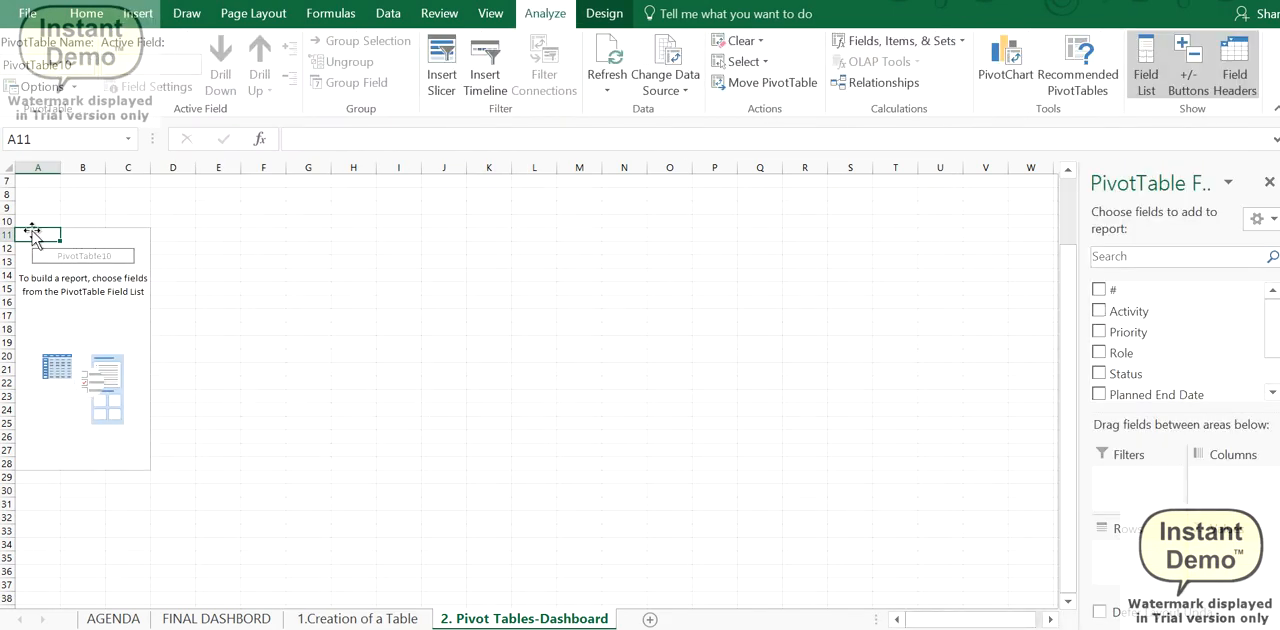
- Lay out the new PivotTable with Priority as rows, Status as columns and the count of Status as values
left_click(216, 618)
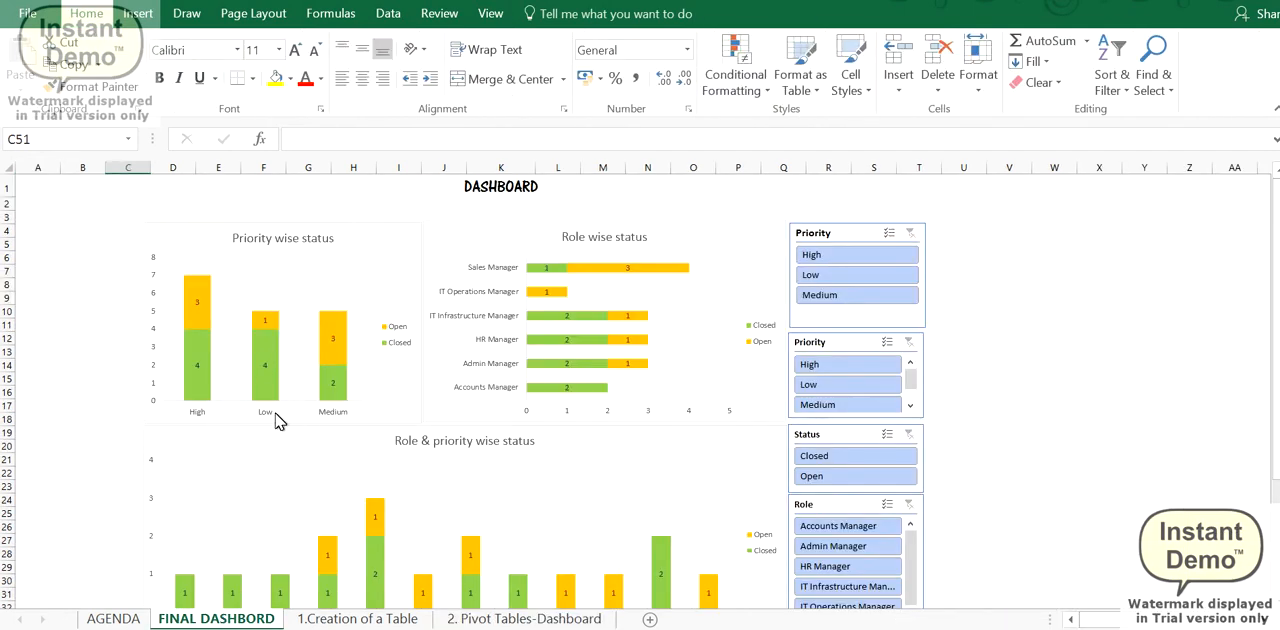
left_click(376, 619)
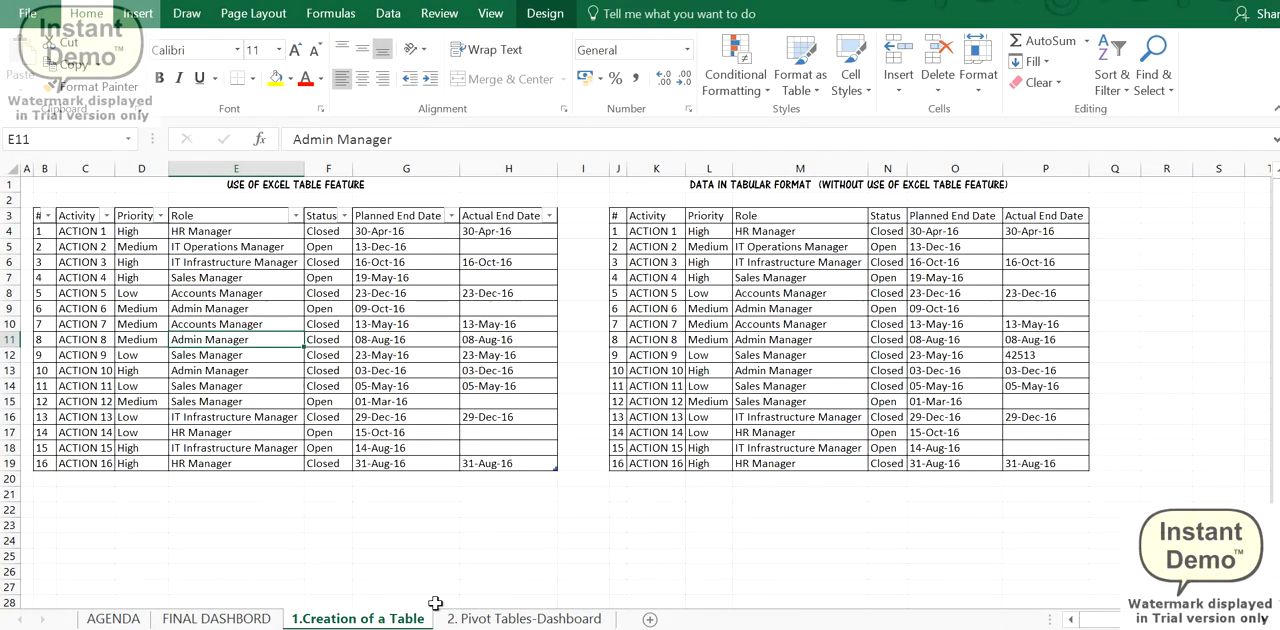
left_click(478, 610)
left_click_drag(1130, 332, 1120, 565)
left_click_drag(1125, 373, 1258, 477)
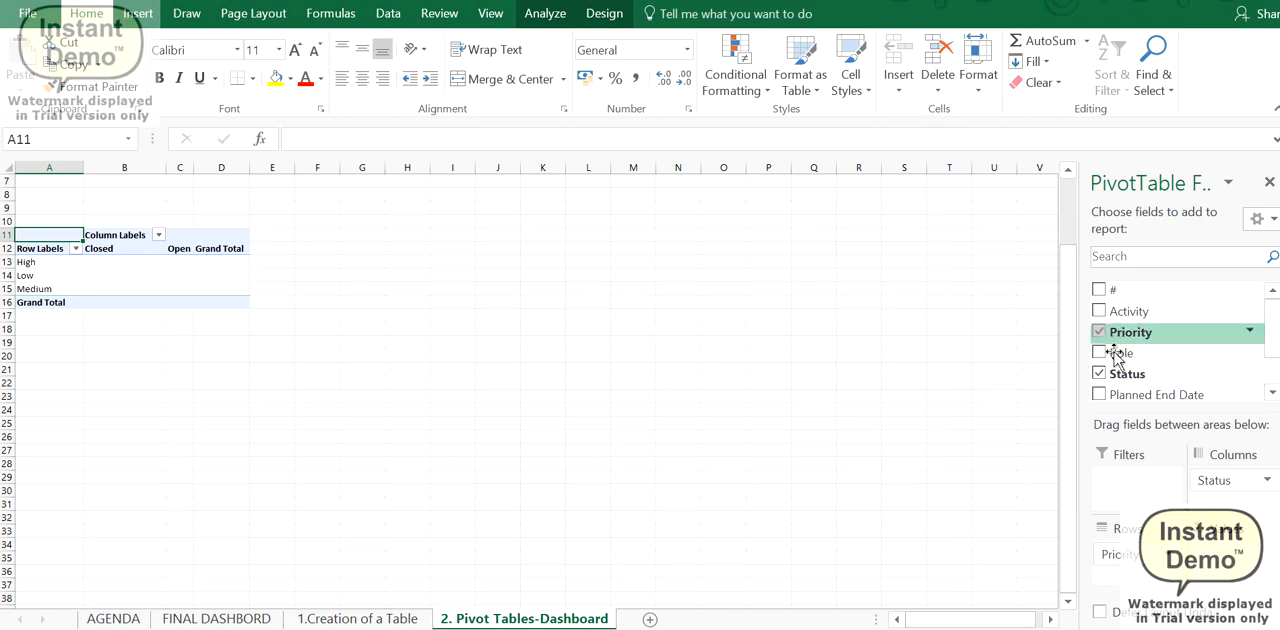
left_click(1273, 392)
left_click_drag(1140, 323, 996, 314)
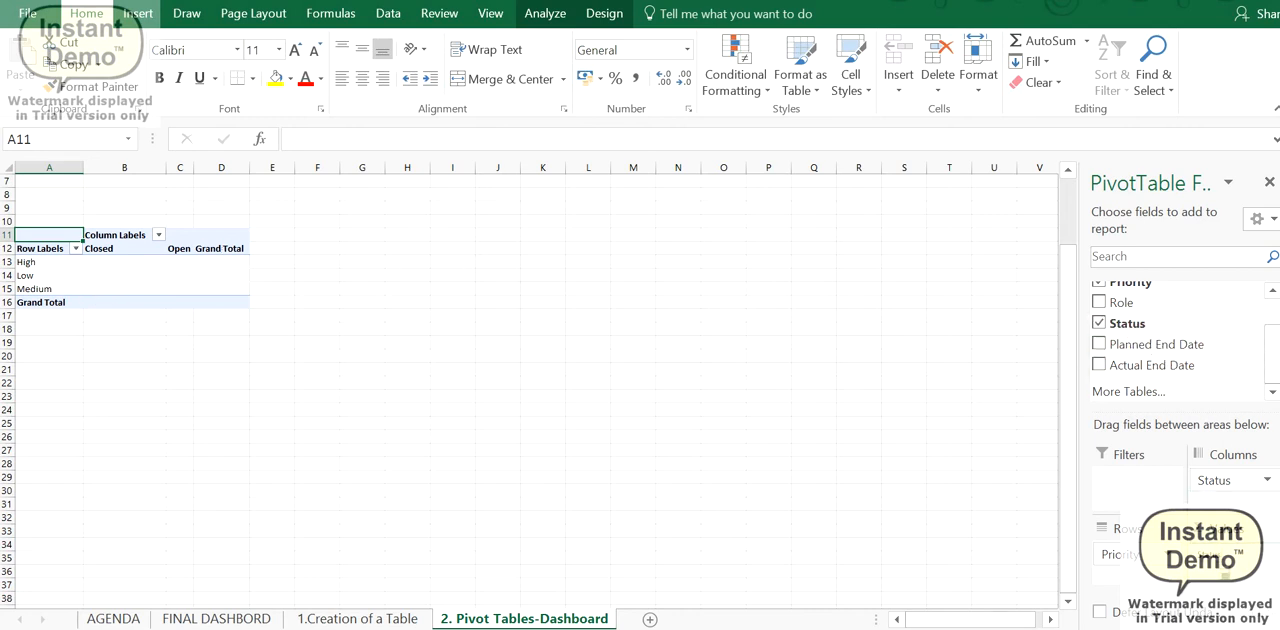
left_click_drag(1220, 566, 1218, 575)
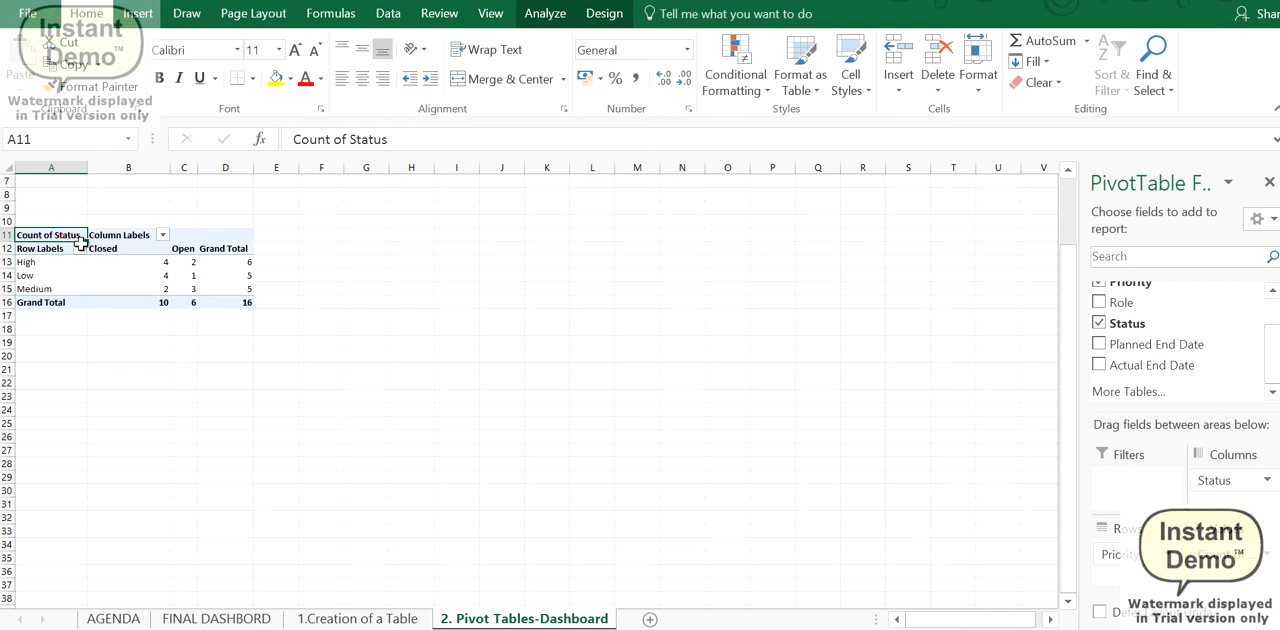
- Copy the priority-wise PivotTable A11:D16 and paste the duplicate at cell A22
left_click_drag(80, 241, 225, 310)
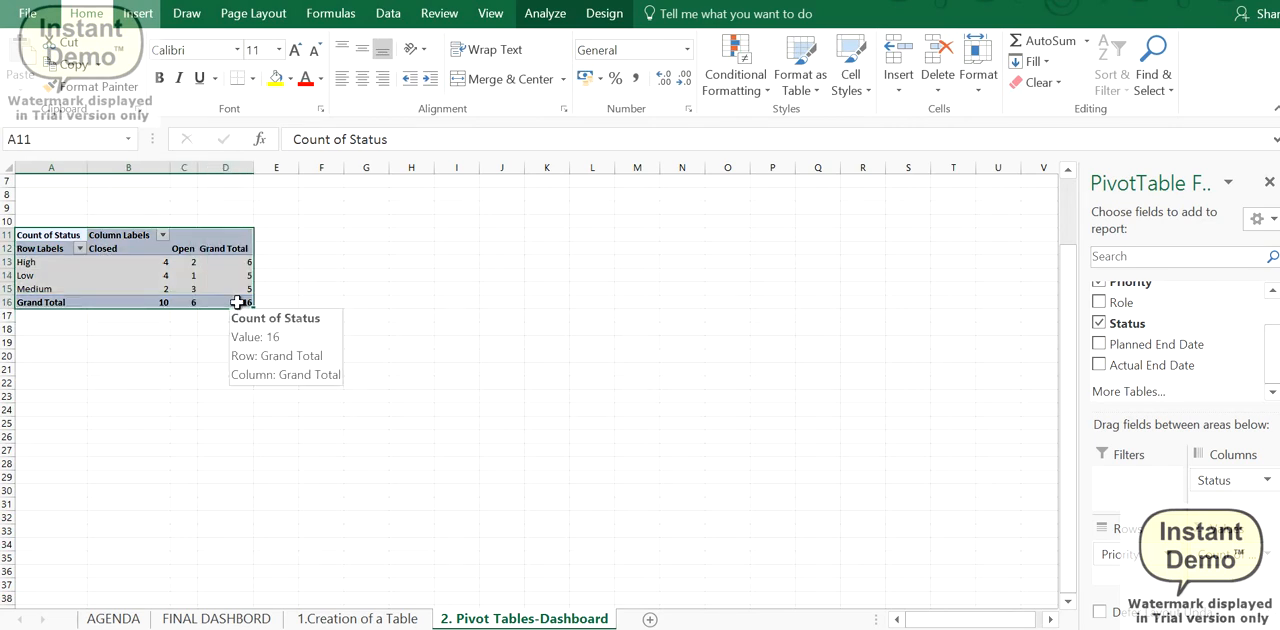
key("ctrl+c")
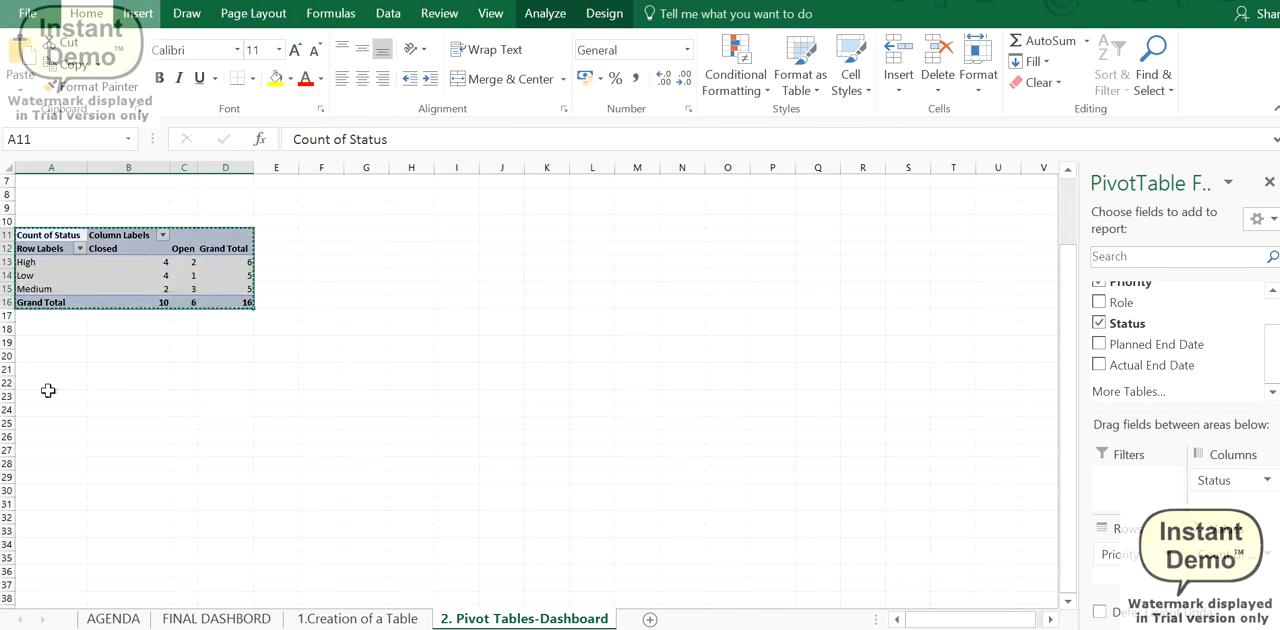
left_click(48, 388)
key("ctrl+v")
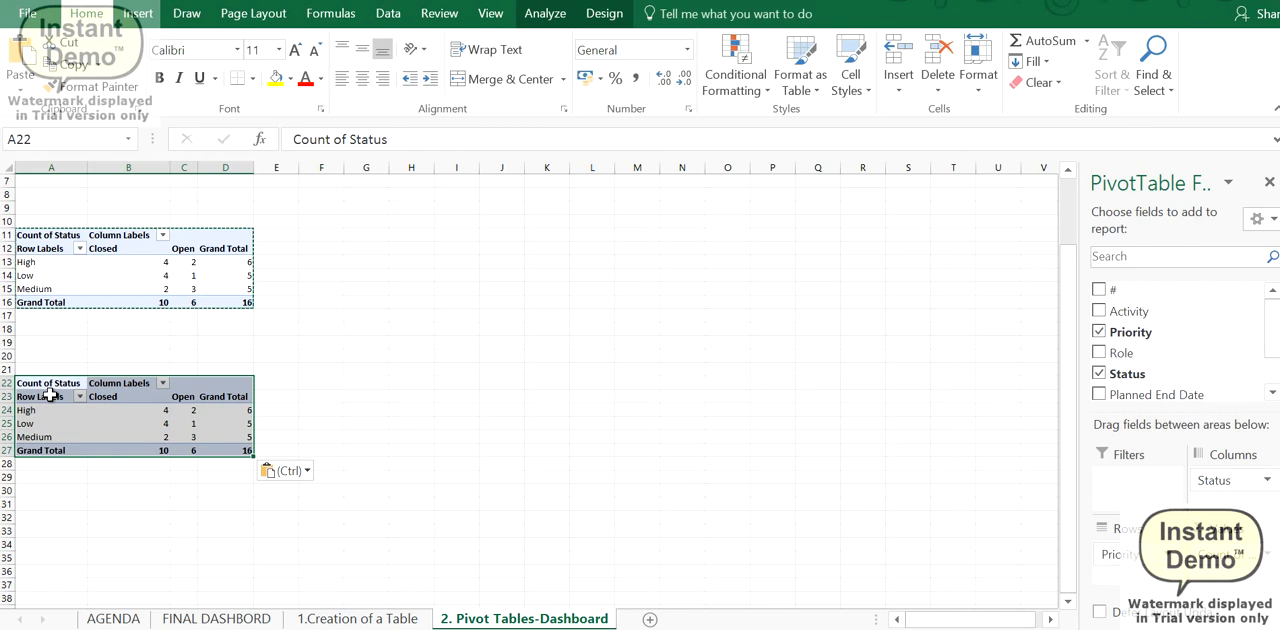
- Remove the Priority rows, the Status columns and the Count of Status values from the duplicate PivotTable at A22
left_click(214, 618)
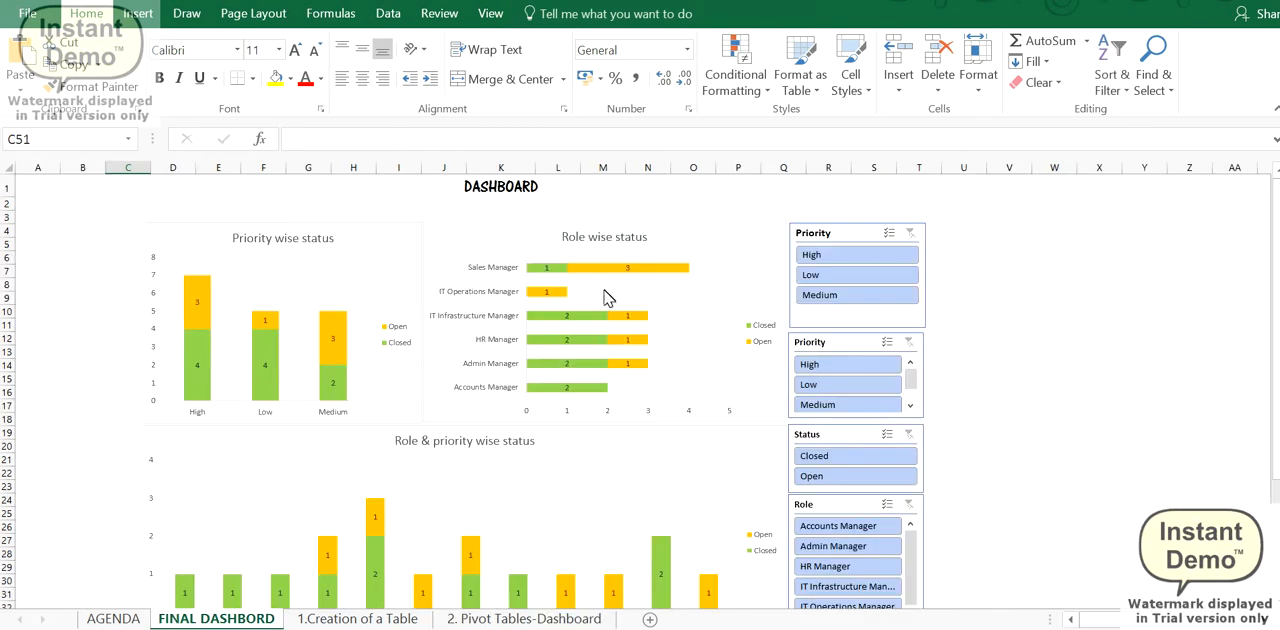
left_click(475, 619)
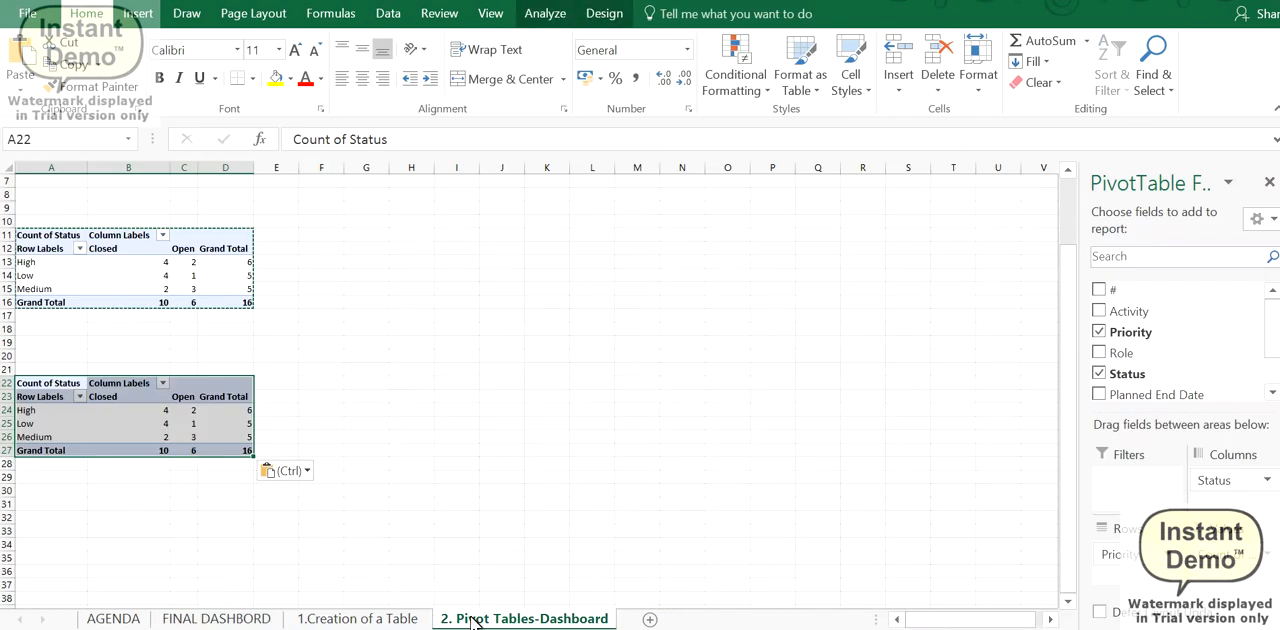
left_click_drag(1127, 546, 1100, 425)
left_click_drag(1214, 480, 1150, 385)
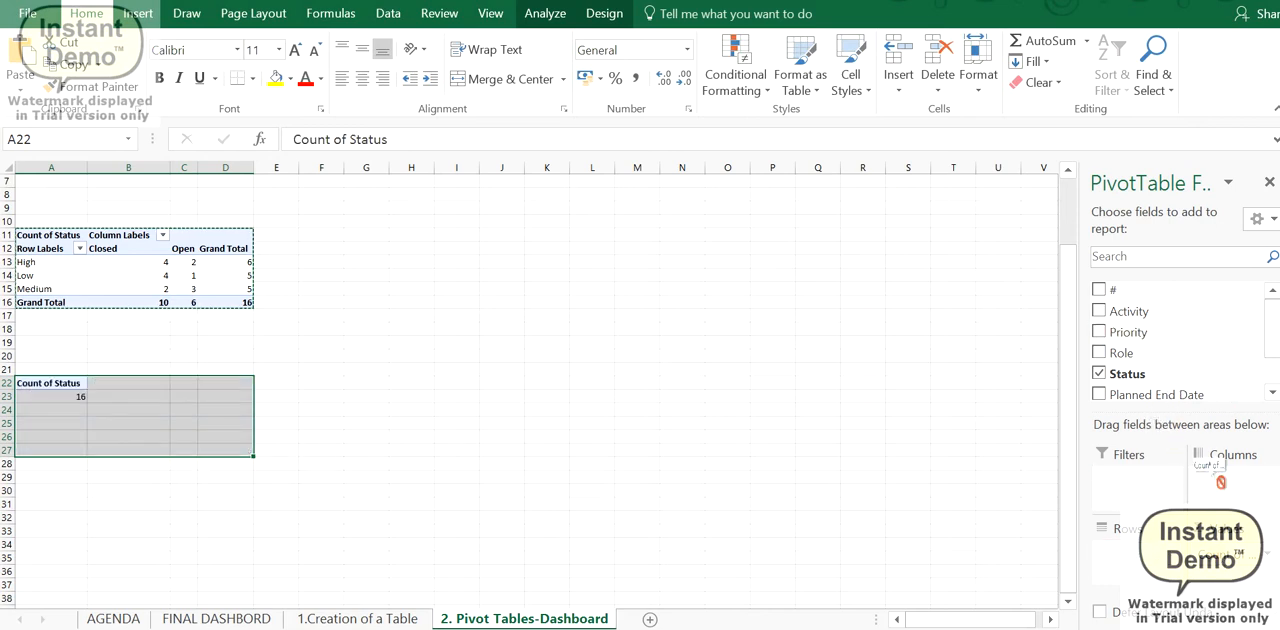
left_click_drag(1220, 482, 1215, 475)
- Lay out the PivotTable at A22 with Role as rows, Status as columns and the count of Status as values
left_click_drag(1121, 352, 1155, 434)
left_click_drag(1148, 563, 1140, 550)
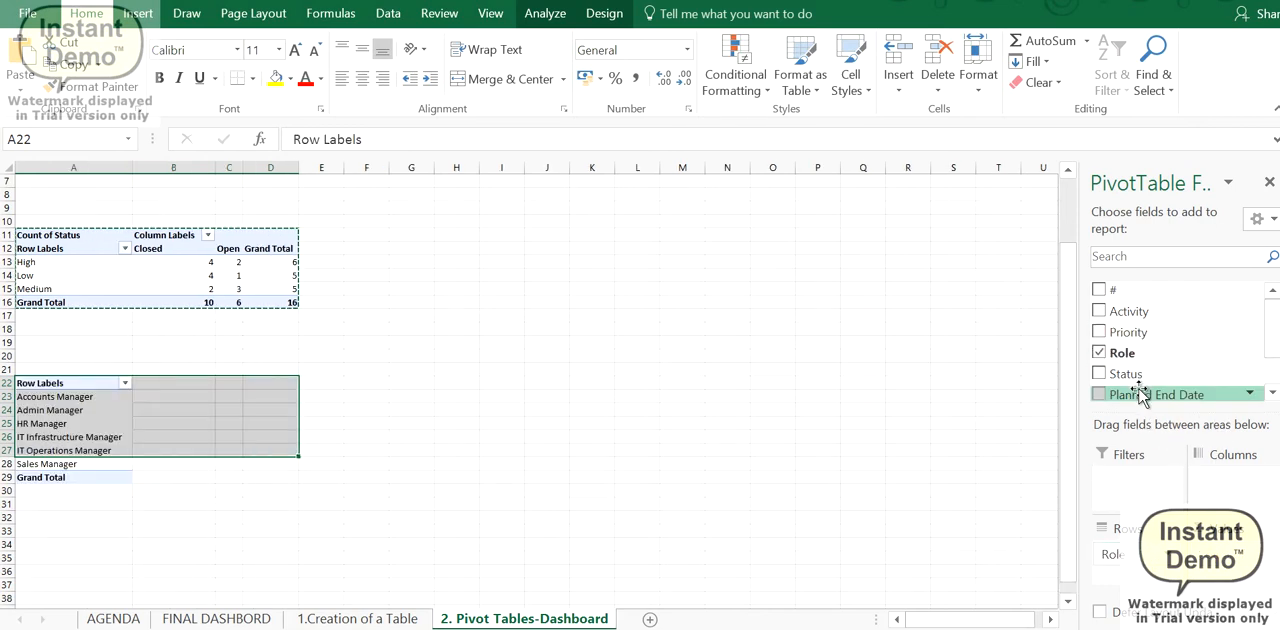
left_click_drag(1126, 374, 1213, 484)
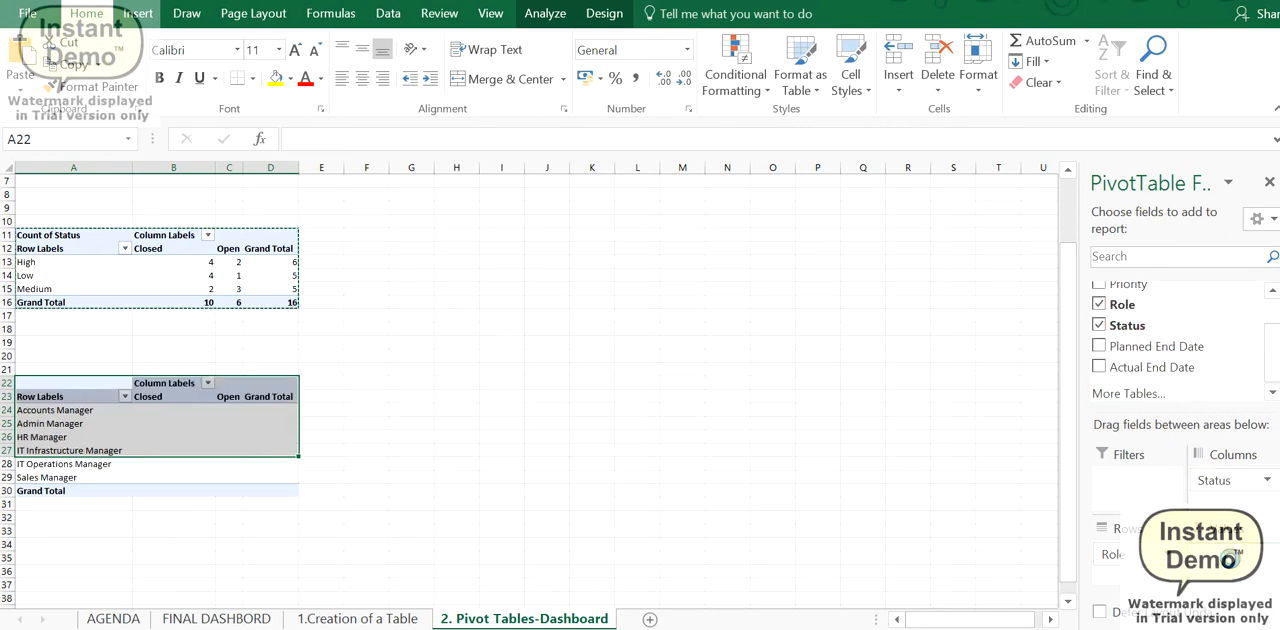
left_click_drag(1230, 558, 1236, 566)
left_click(55, 410)
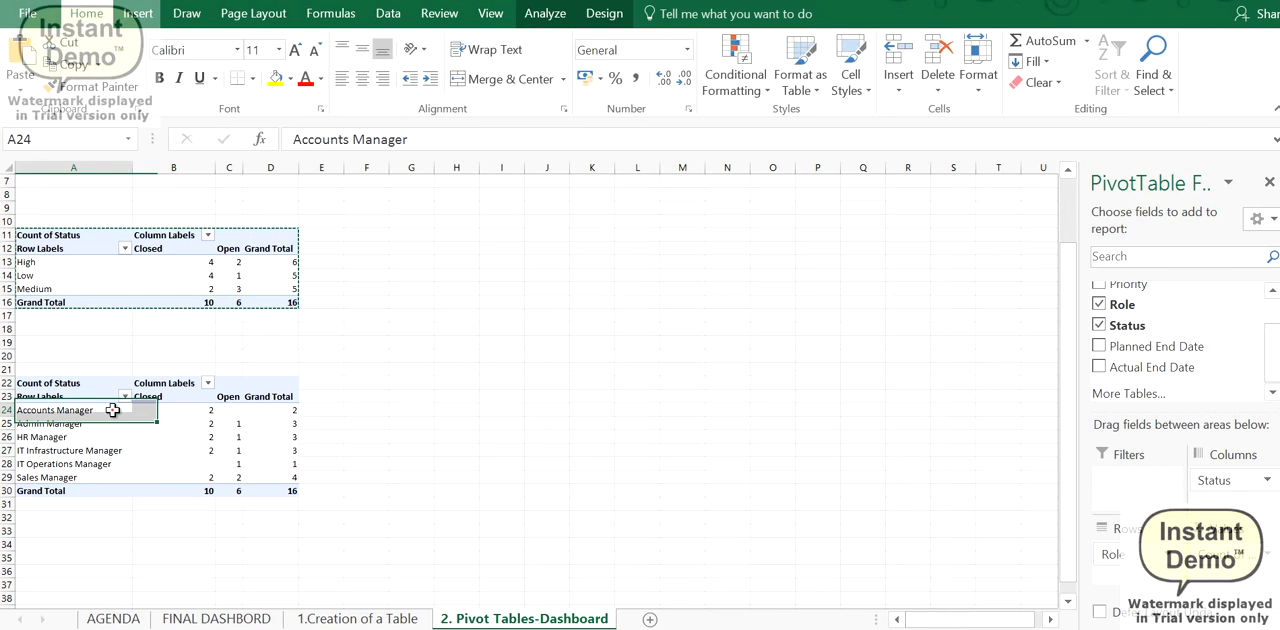
left_click(62, 398)
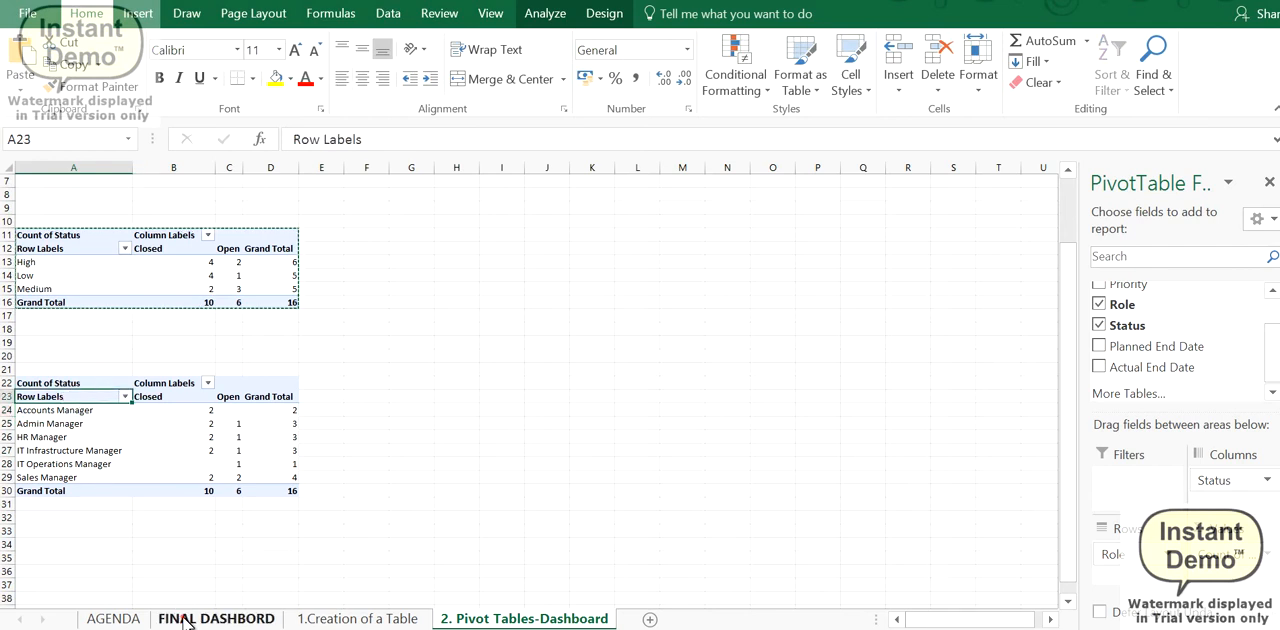
- Copy the role-wise PivotTable A22:D30 and paste the duplicate at cell A34
left_click(216, 618)
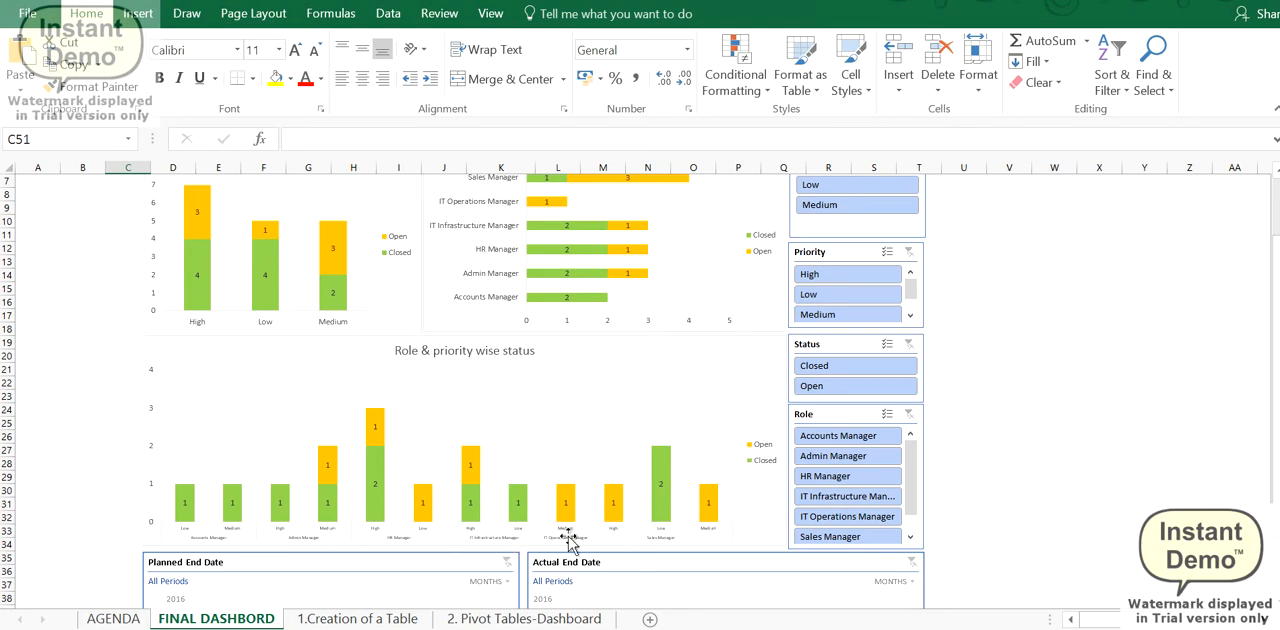
left_click(440, 617)
left_click_drag(60, 384, 258, 487)
key("ctrl+c")
left_click(60, 544)
key("ctrl+v")
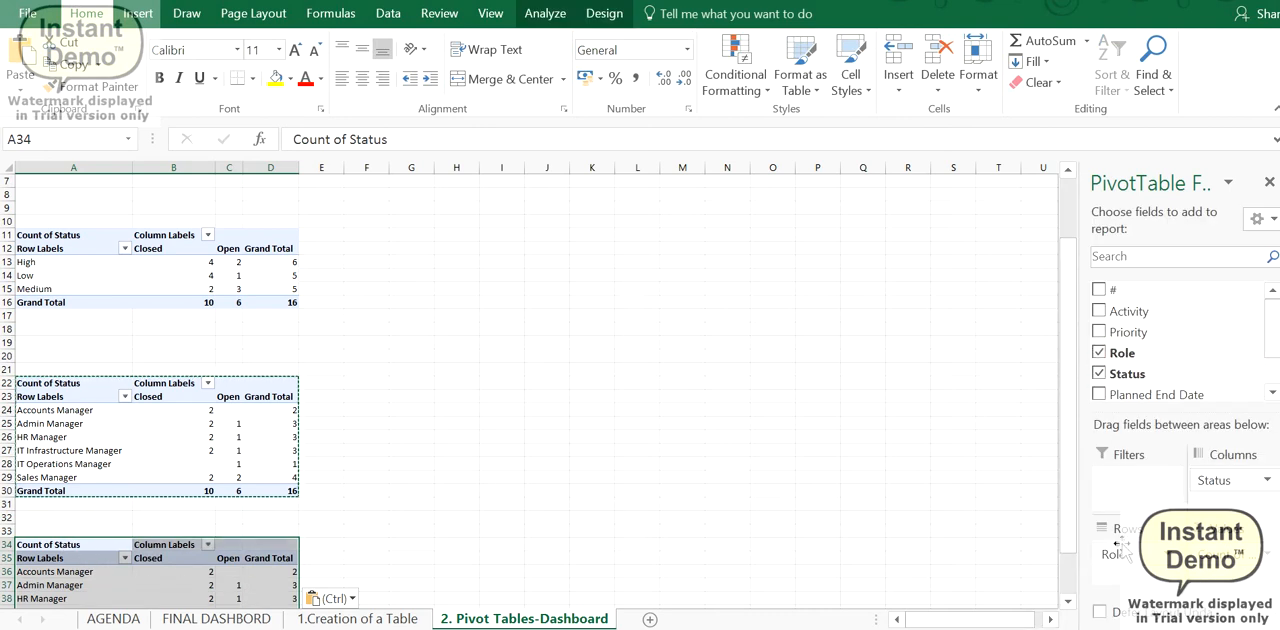
- Add Priority as a second row field beneath Role in the PivotTable at A34
scroll(1272, 352, "down", 2)
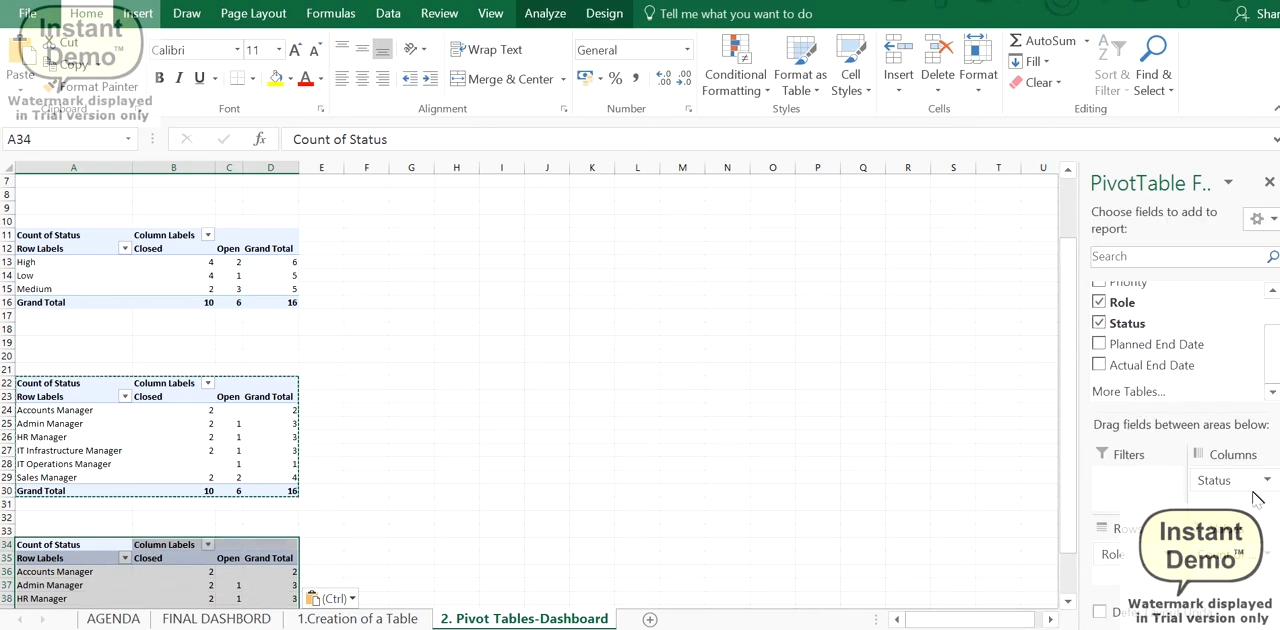
left_click_drag(1272, 357, 1273, 335)
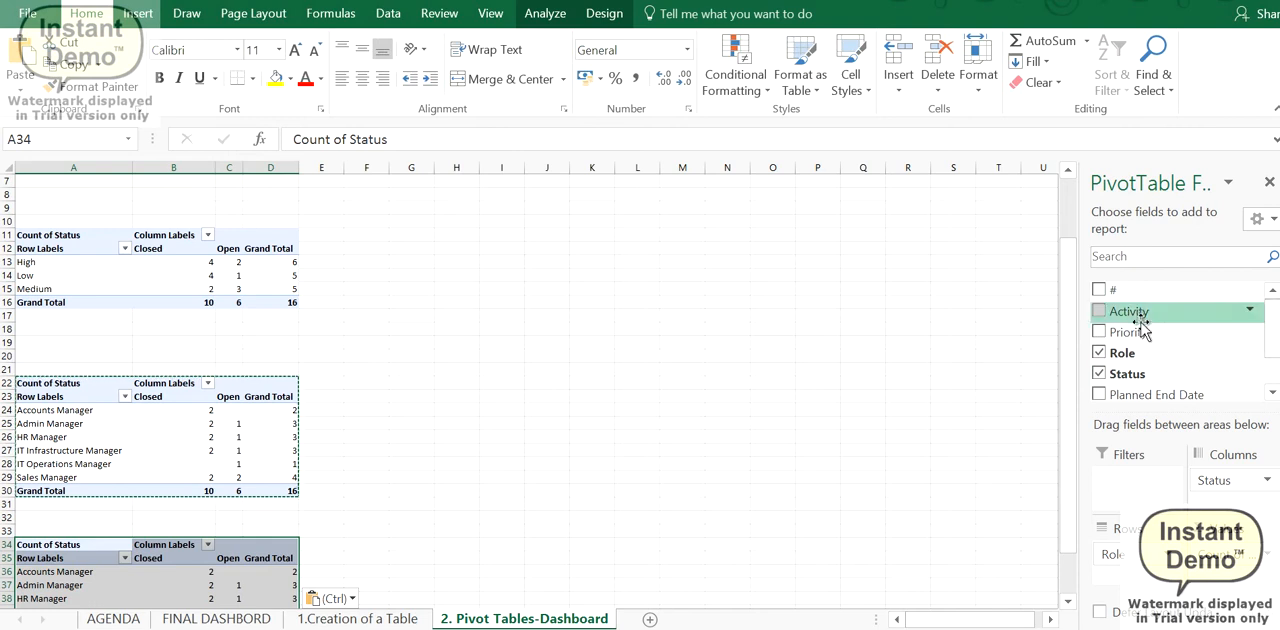
left_click_drag(1141, 333, 1147, 567)
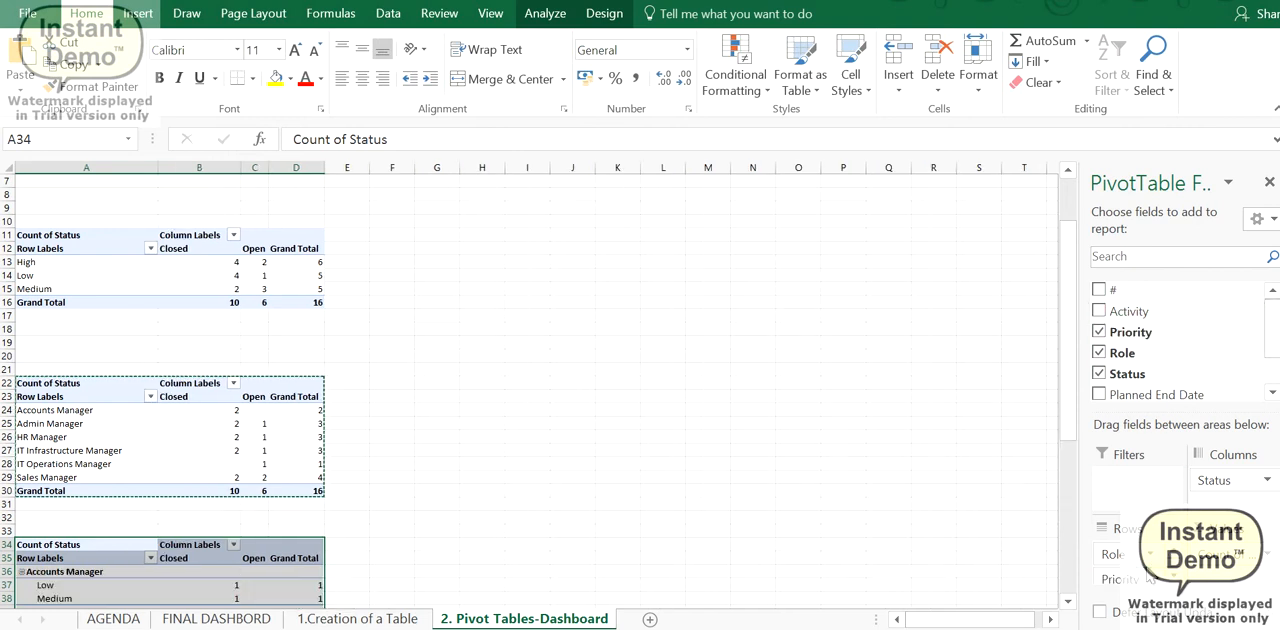
scroll(303, 524, "down", 3)
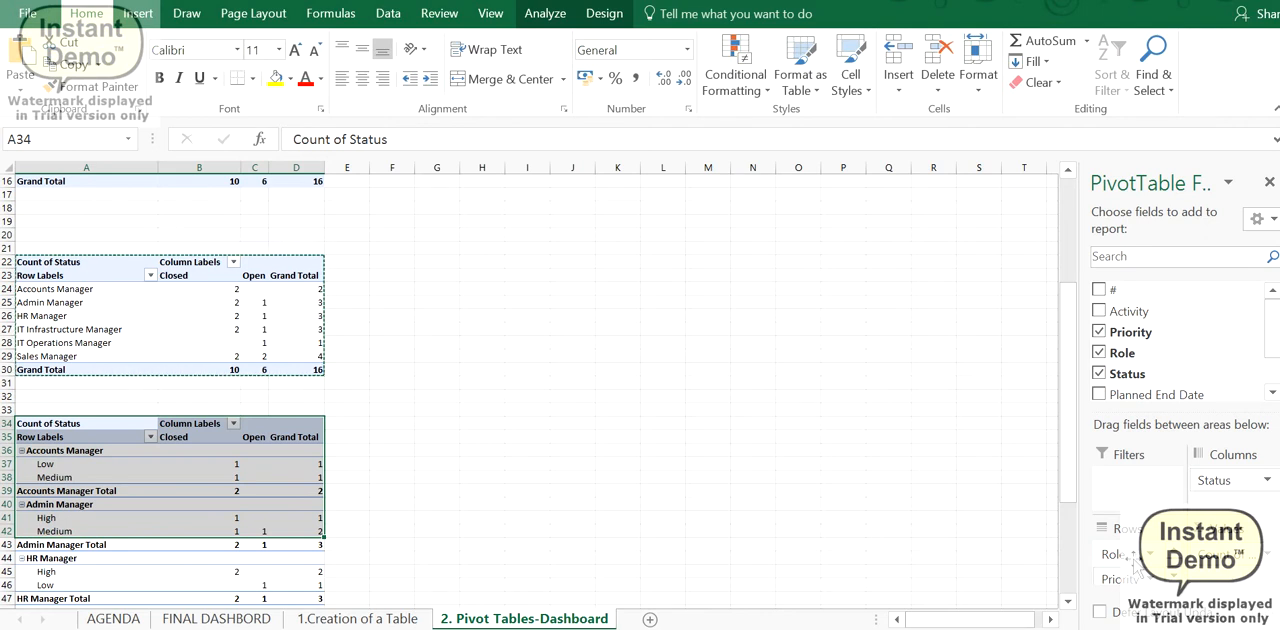
left_click(130, 438)
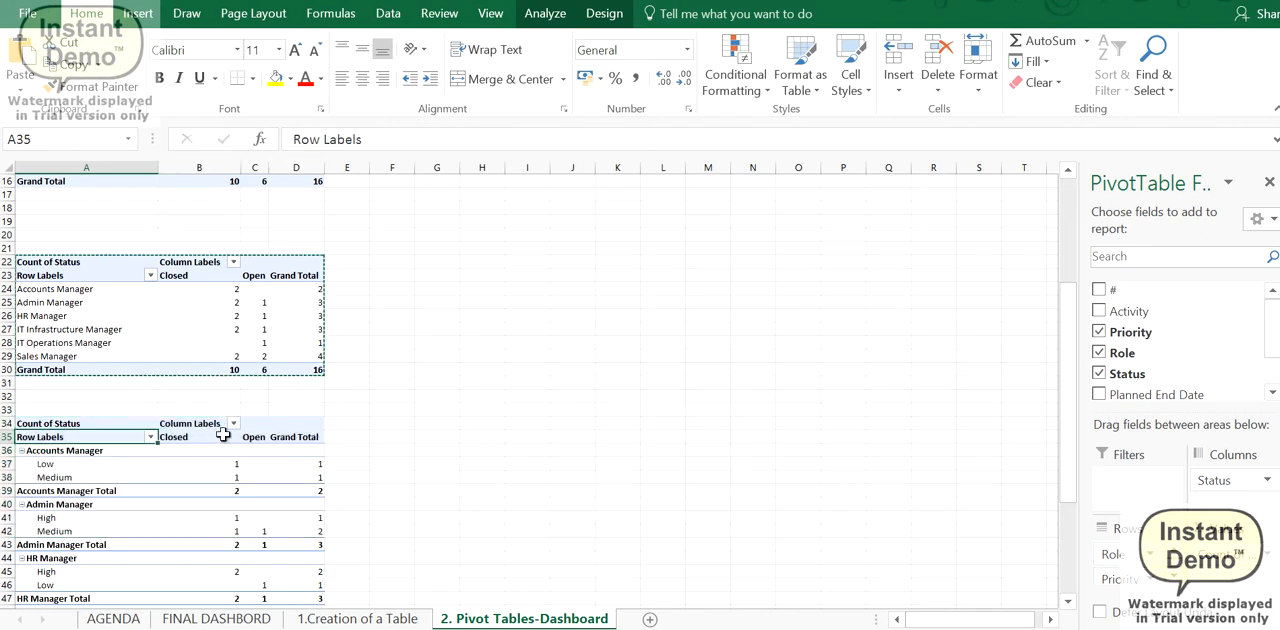
scroll(257, 377, "up", 5)
left_click(77, 316)
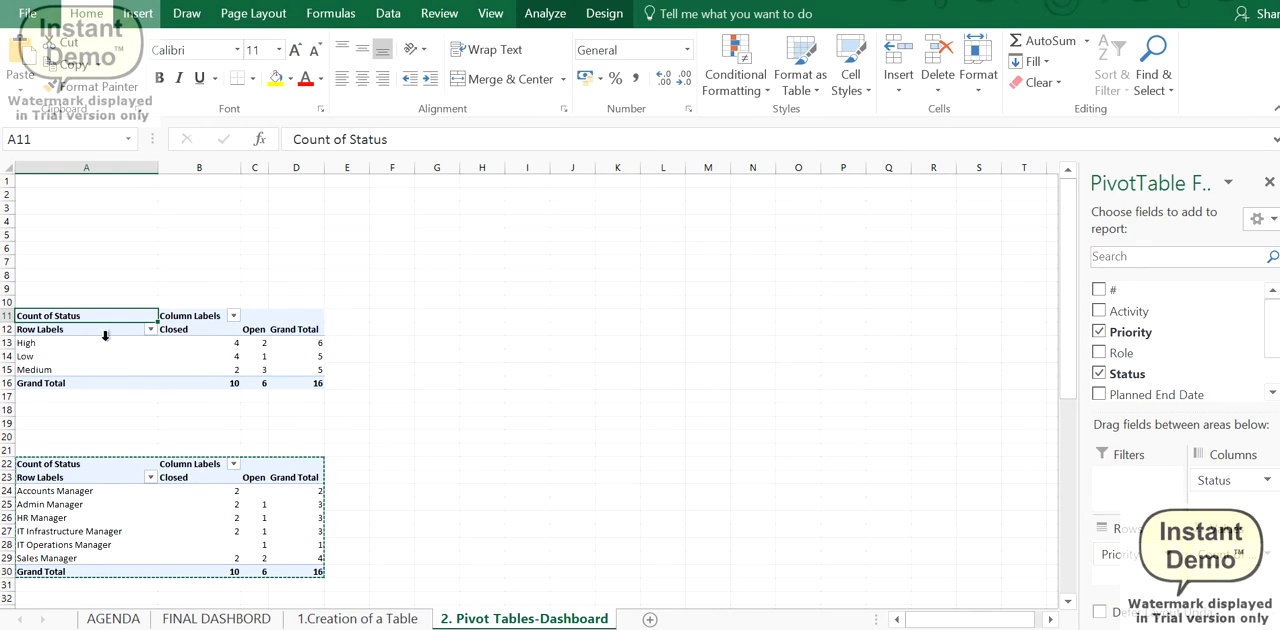
left_click_drag(52, 316, 318, 386)
left_click(285, 347)
left_click(120, 348)
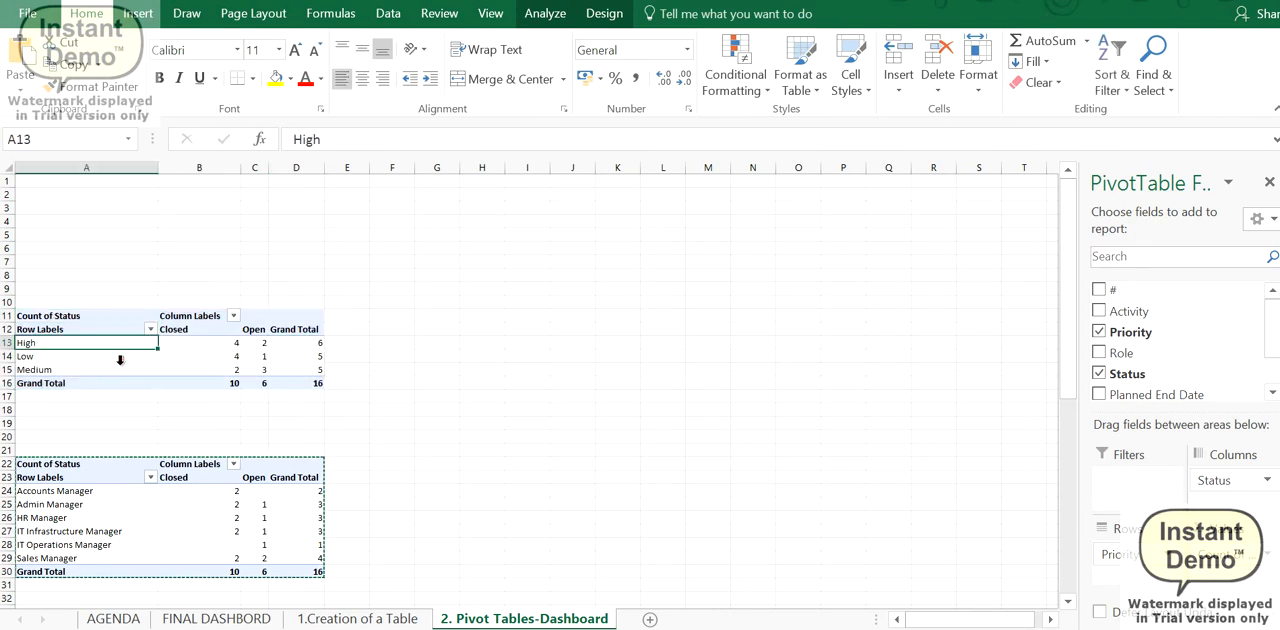
left_click_drag(120, 365, 121, 347)
left_click(166, 365)
left_click(108, 325)
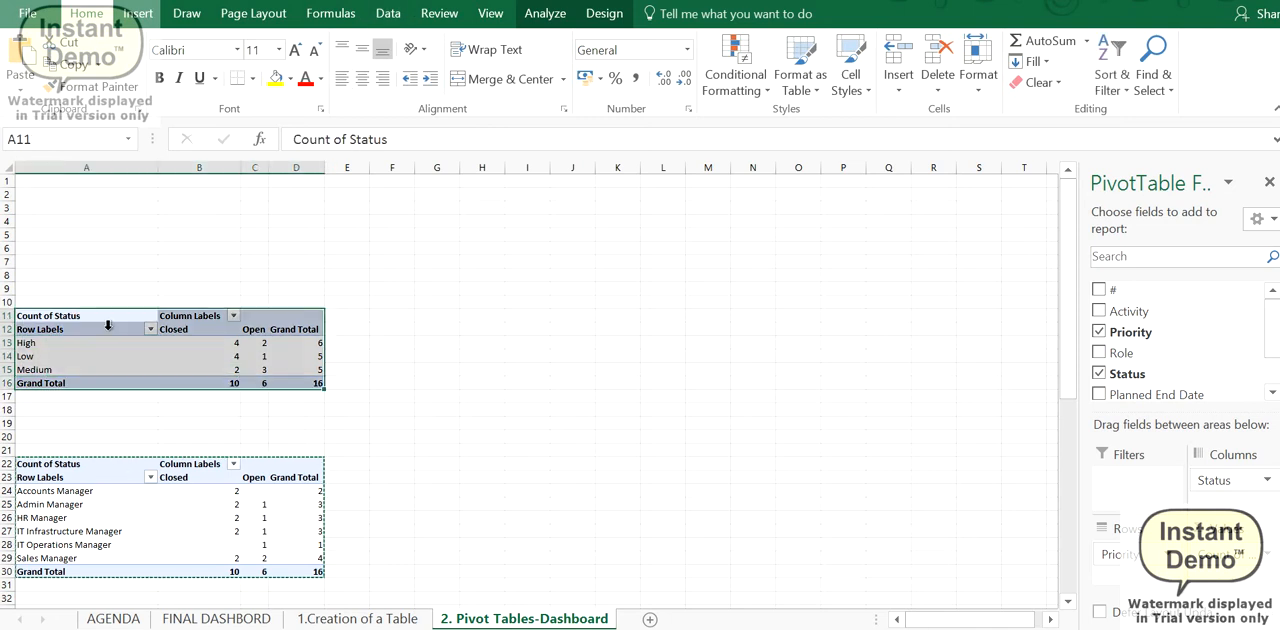
- Insert a Stacked Column PivotChart from the priority-wise PivotTable at A11 and place it beside the table, starting at row 2
left_click(108, 342)
left_click(140, 15)
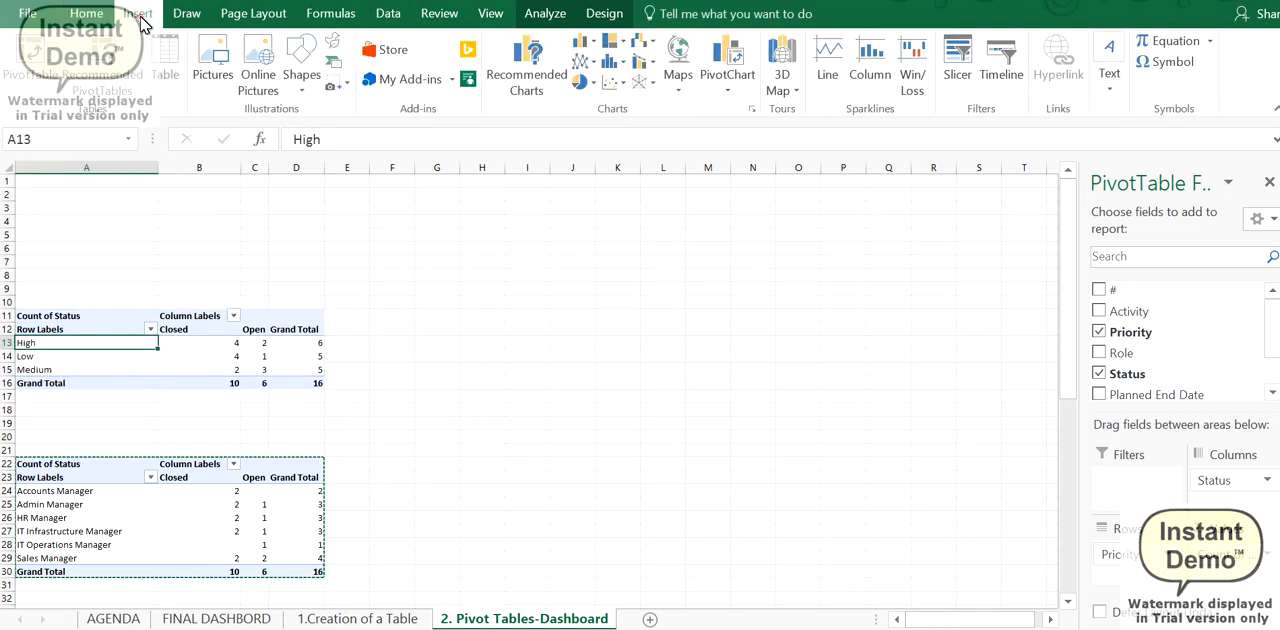
left_click(530, 70)
left_click(590, 164)
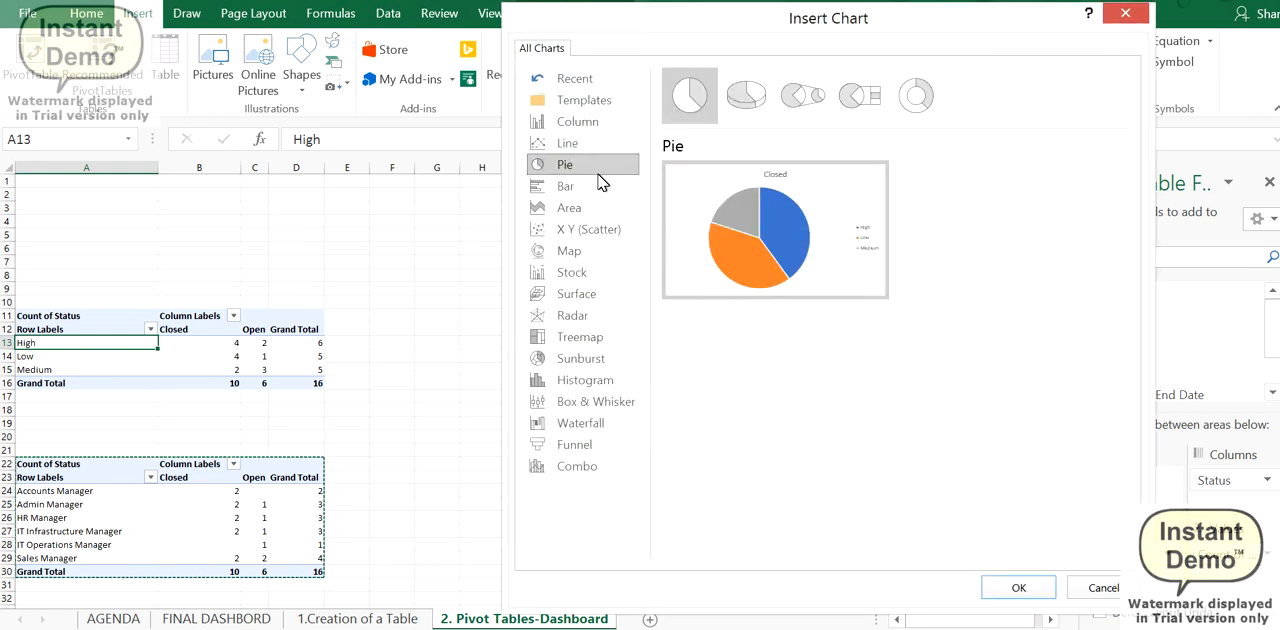
left_click(597, 214)
left_click(589, 168)
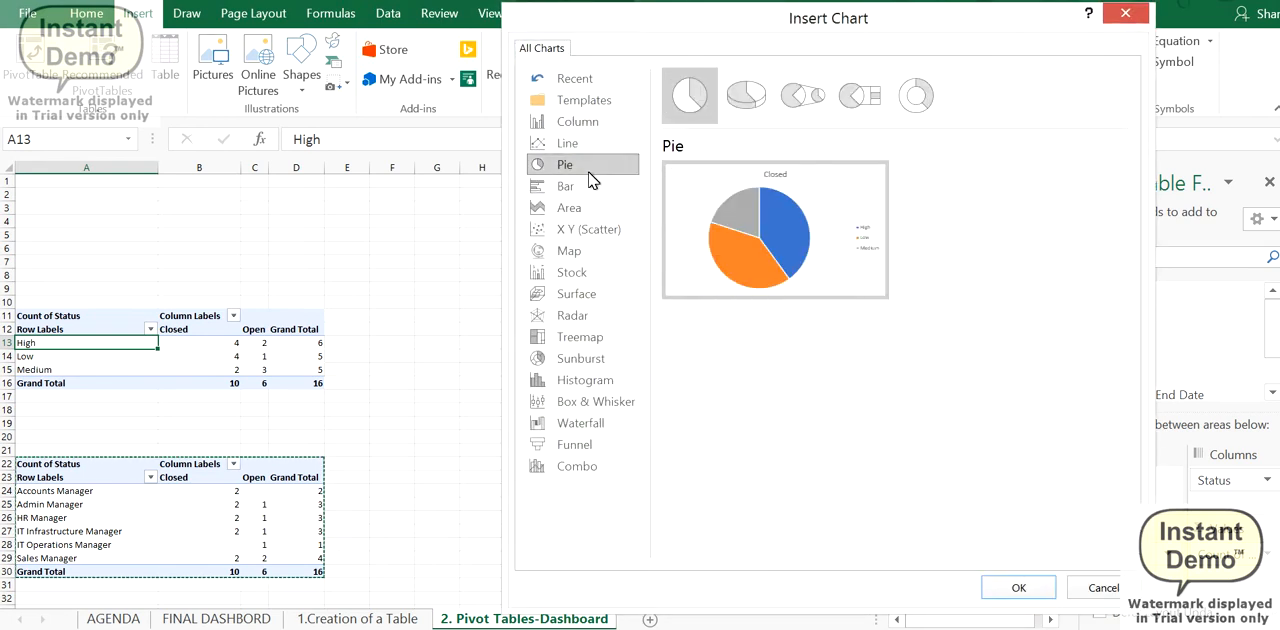
left_click(605, 122)
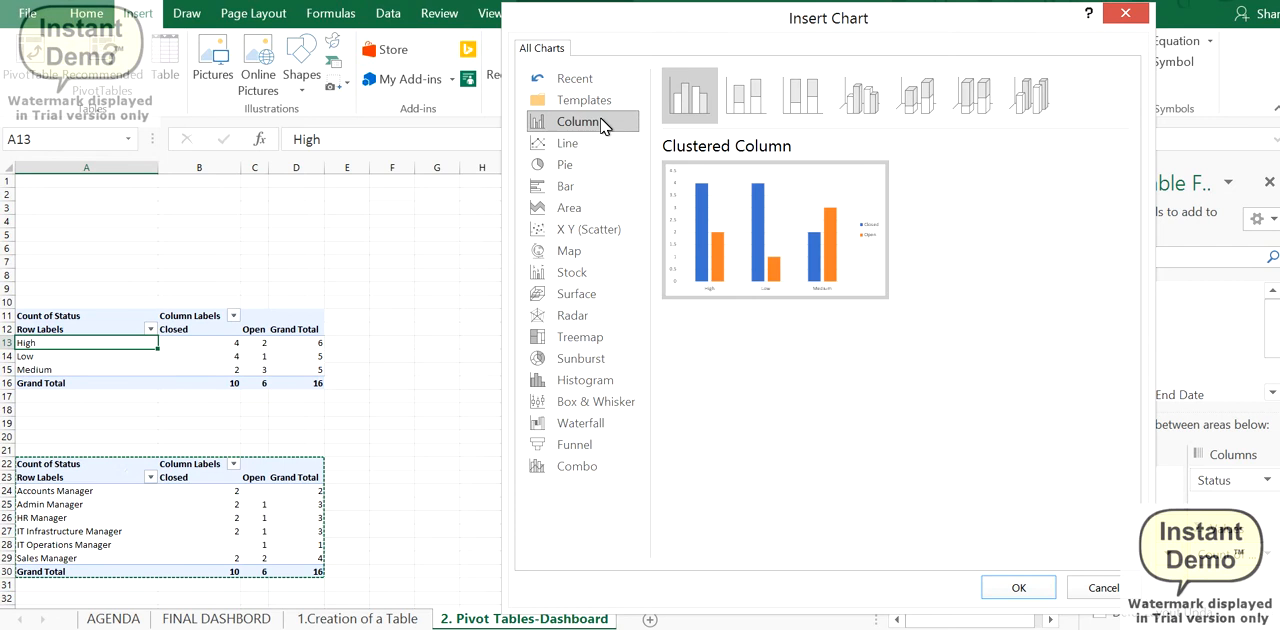
left_click(745, 97)
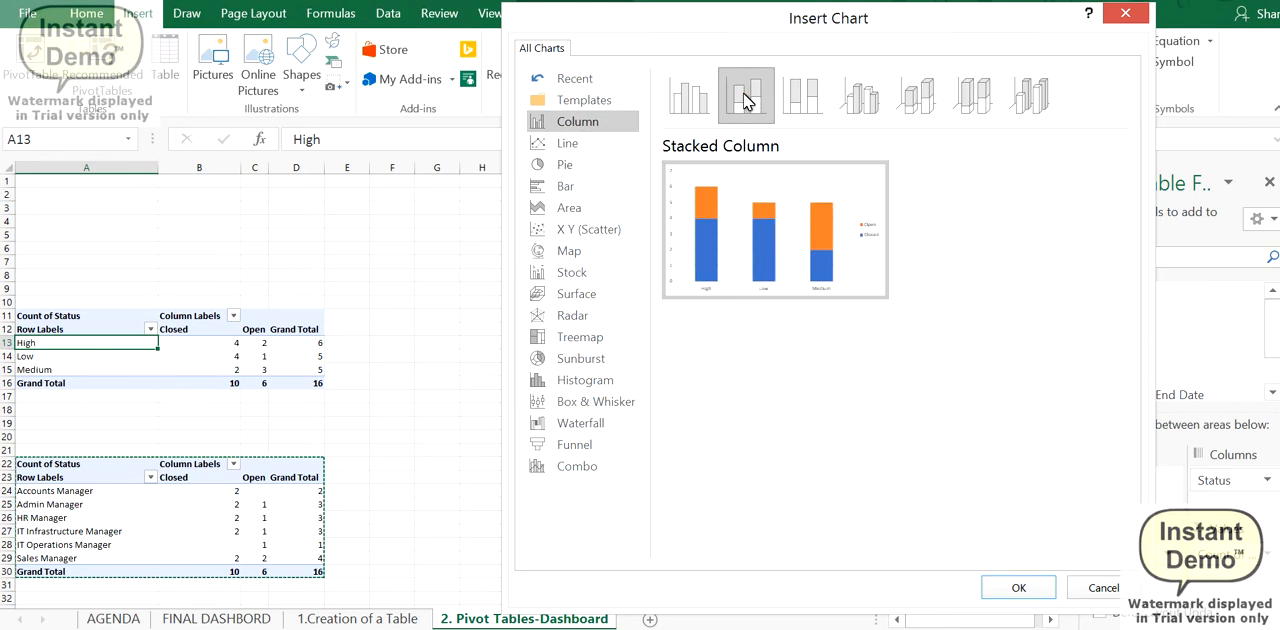
left_click(1015, 587)
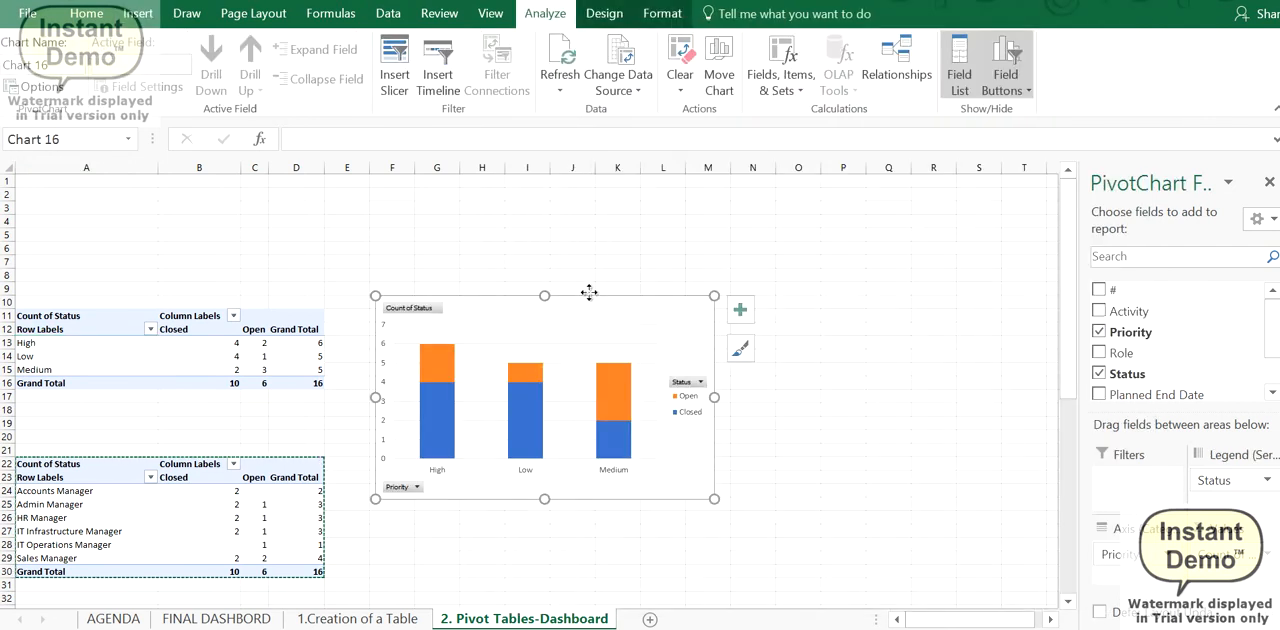
left_click_drag(589, 292, 610, 189)
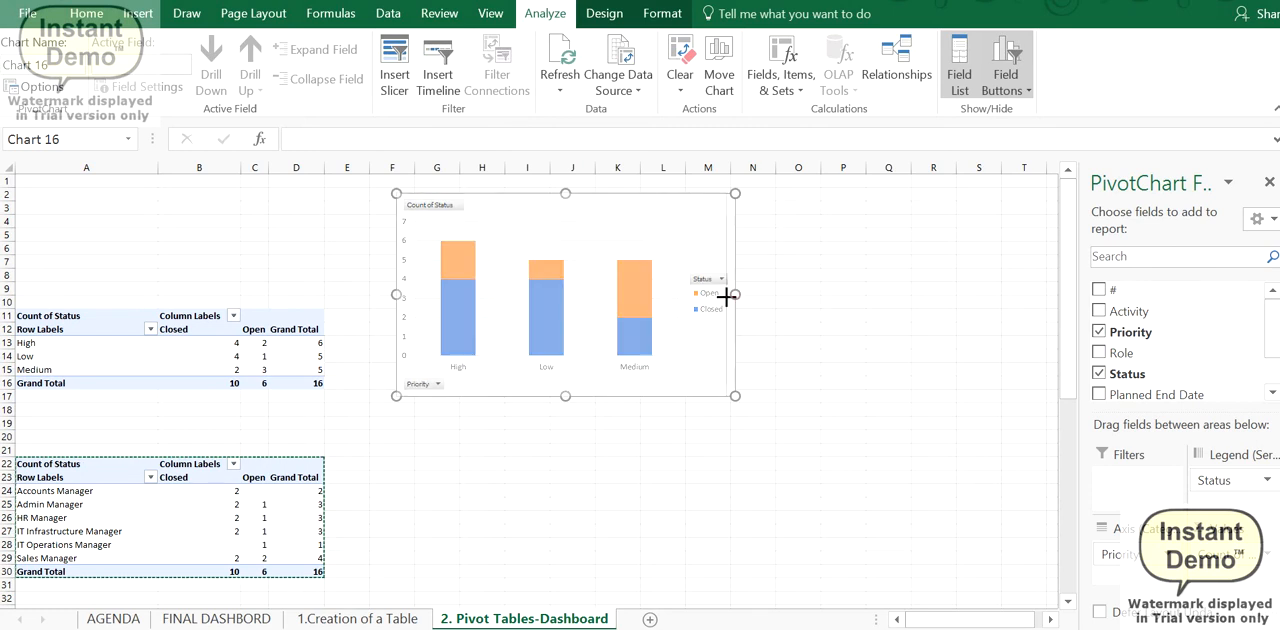
- Insert a Stacked Bar PivotChart from the role-wise PivotTable at A22 and place it right beside the priority chart
left_click(200, 504)
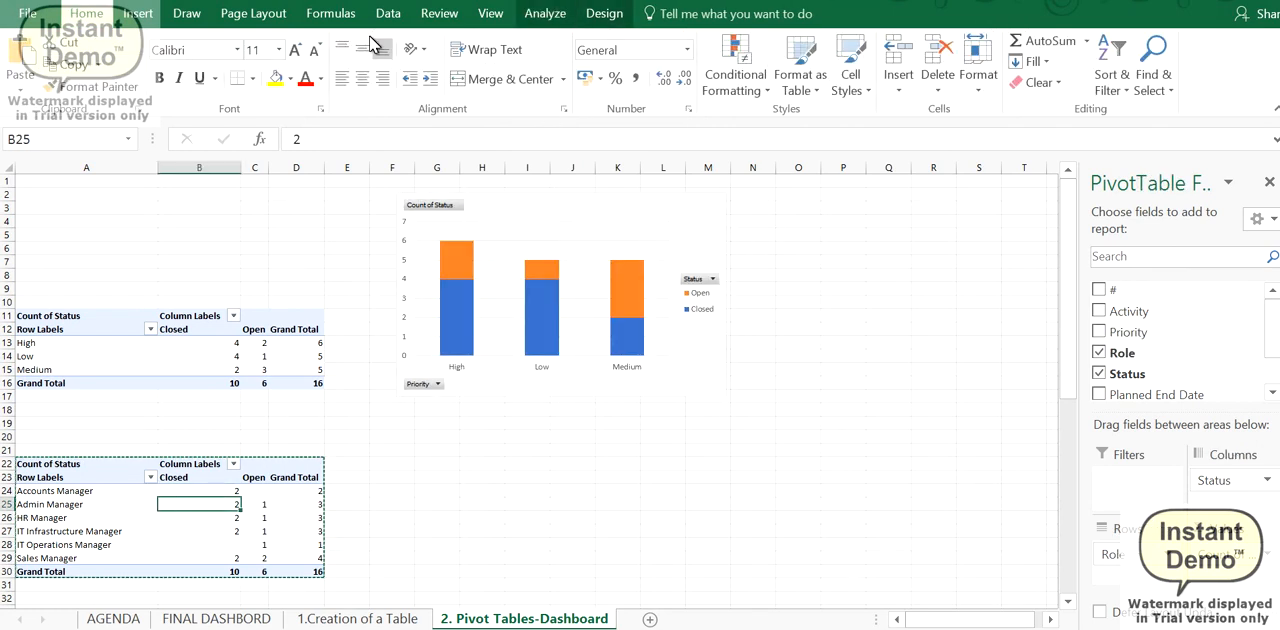
left_click(137, 13)
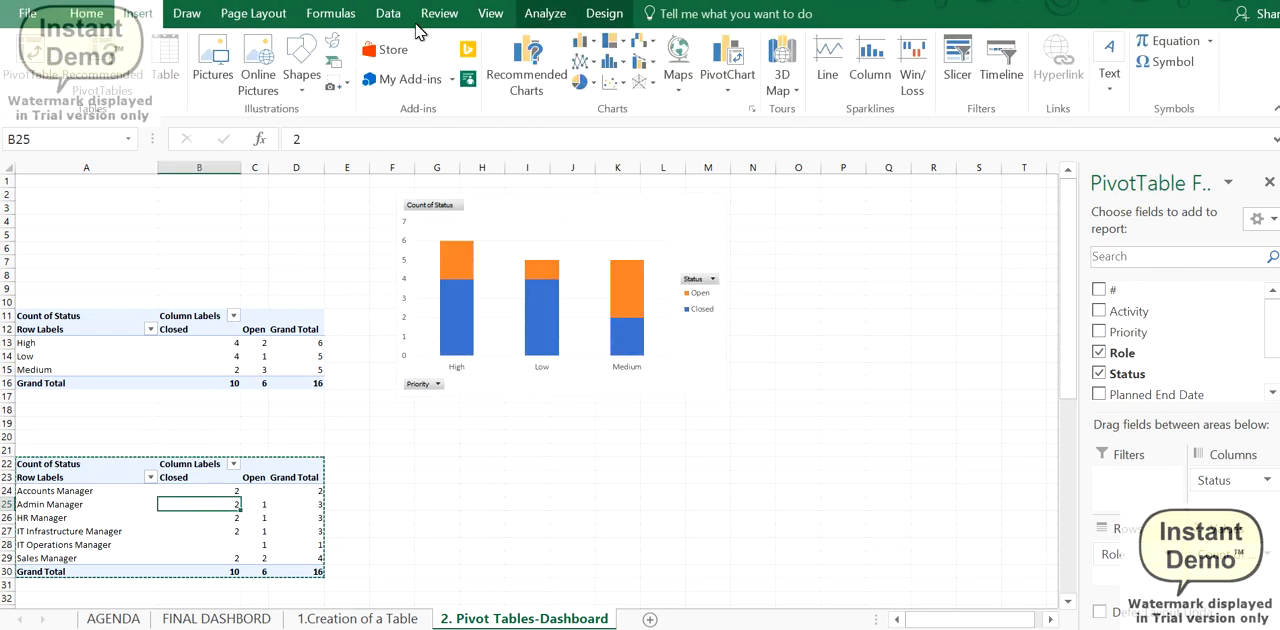
left_click(530, 53)
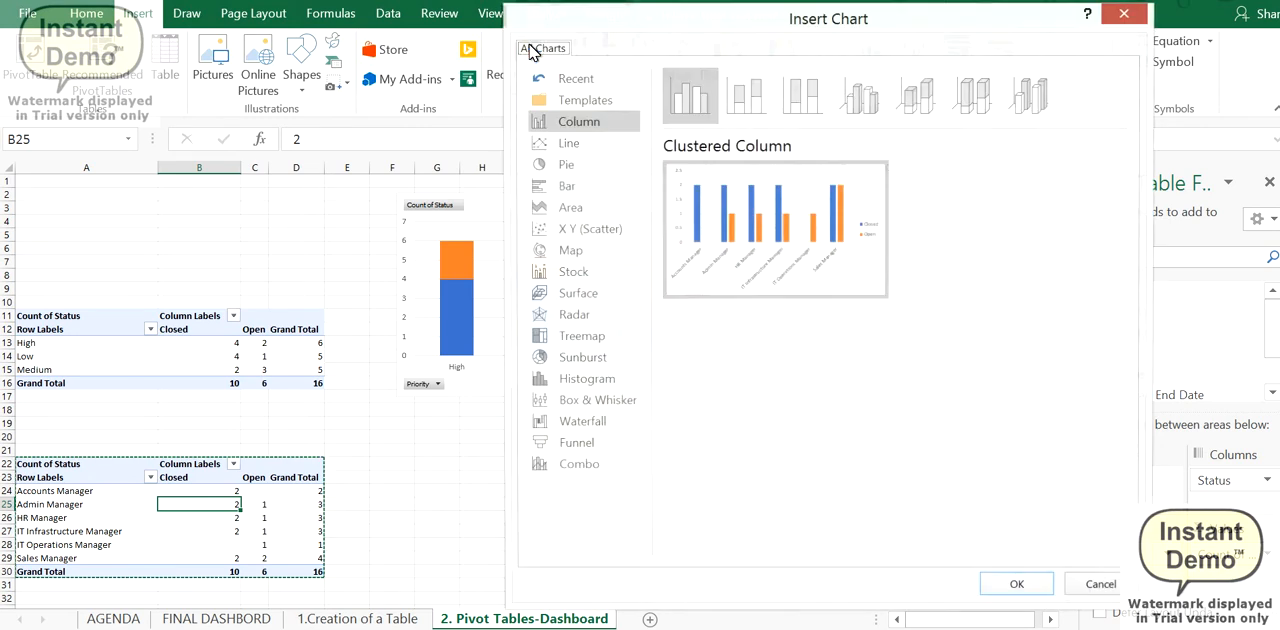
left_click(564, 188)
left_click(746, 114)
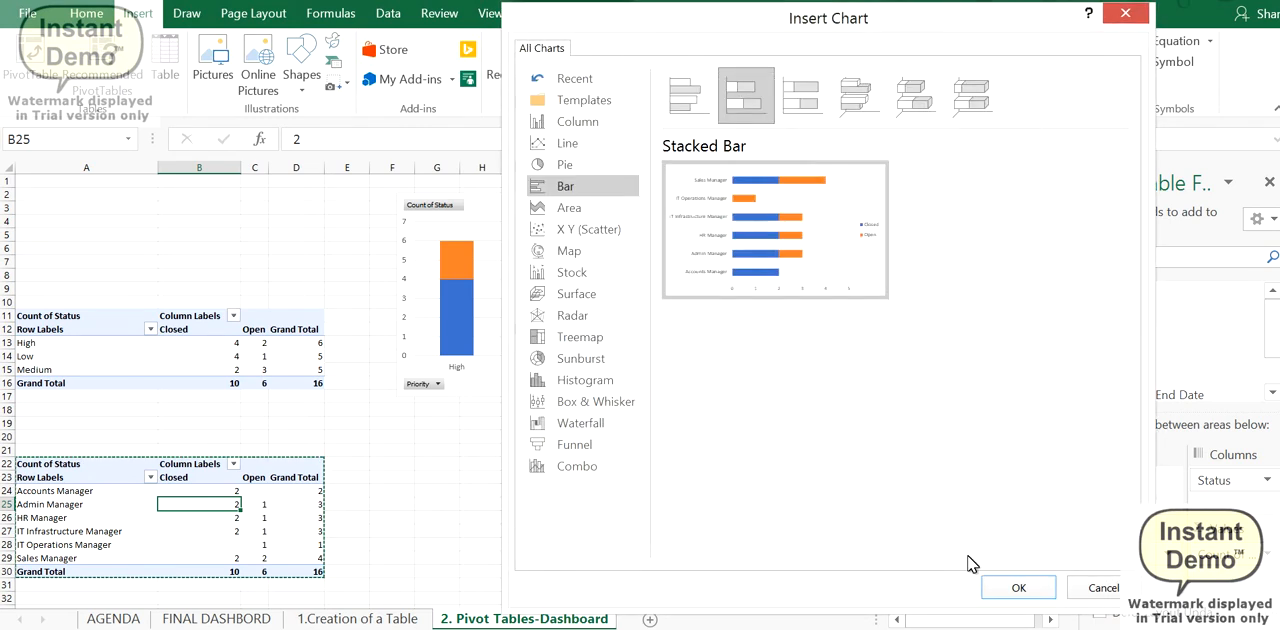
left_click(1010, 588)
left_click_drag(668, 306, 1023, 200)
- Insert a Stacked Column PivotChart from the role and priority PivotTable at A34 and place it beneath the priority chart
scroll(128, 517, "down", 2)
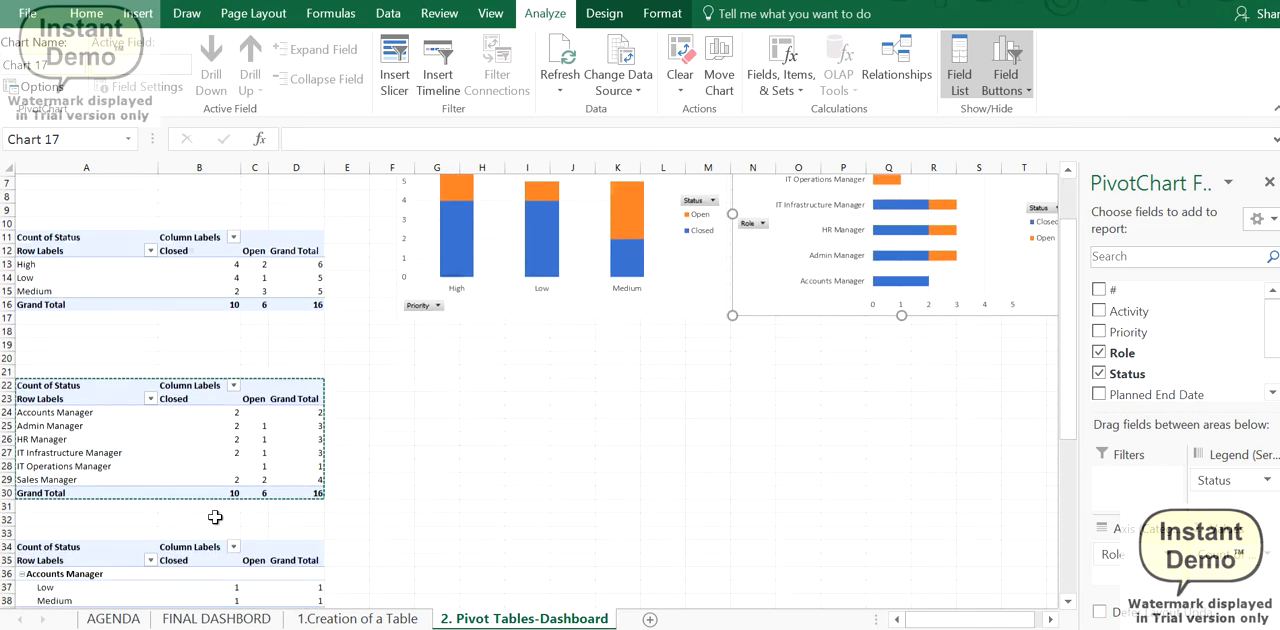
left_click(60, 598)
left_click(138, 13)
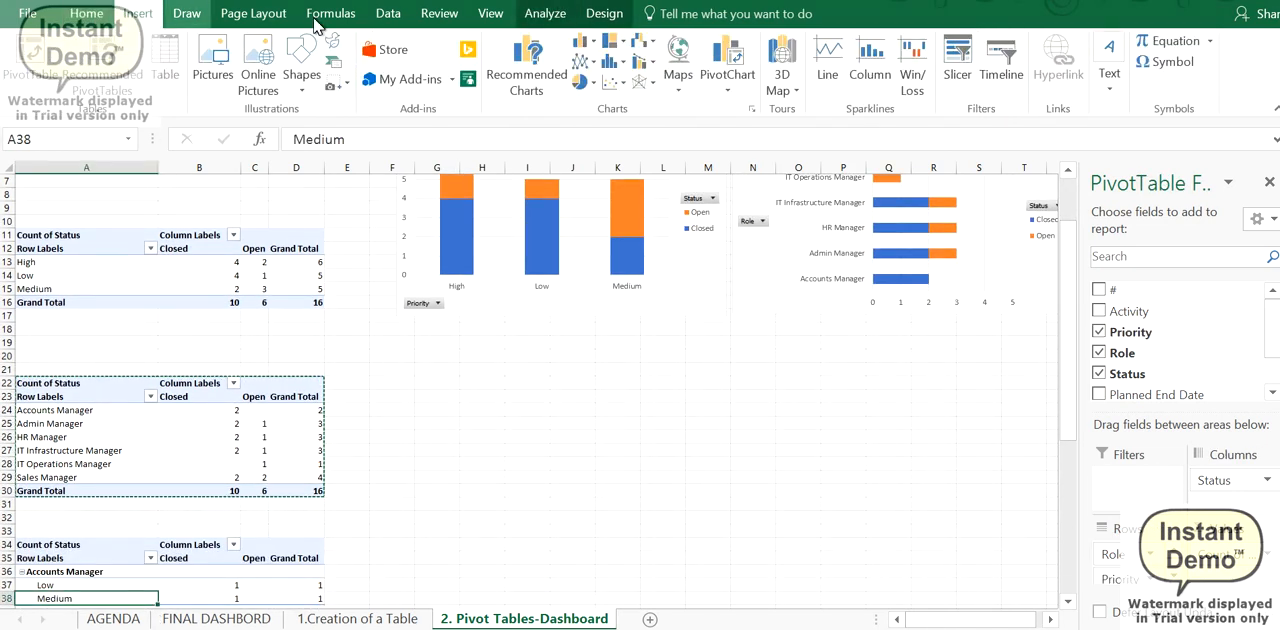
left_click(527, 62)
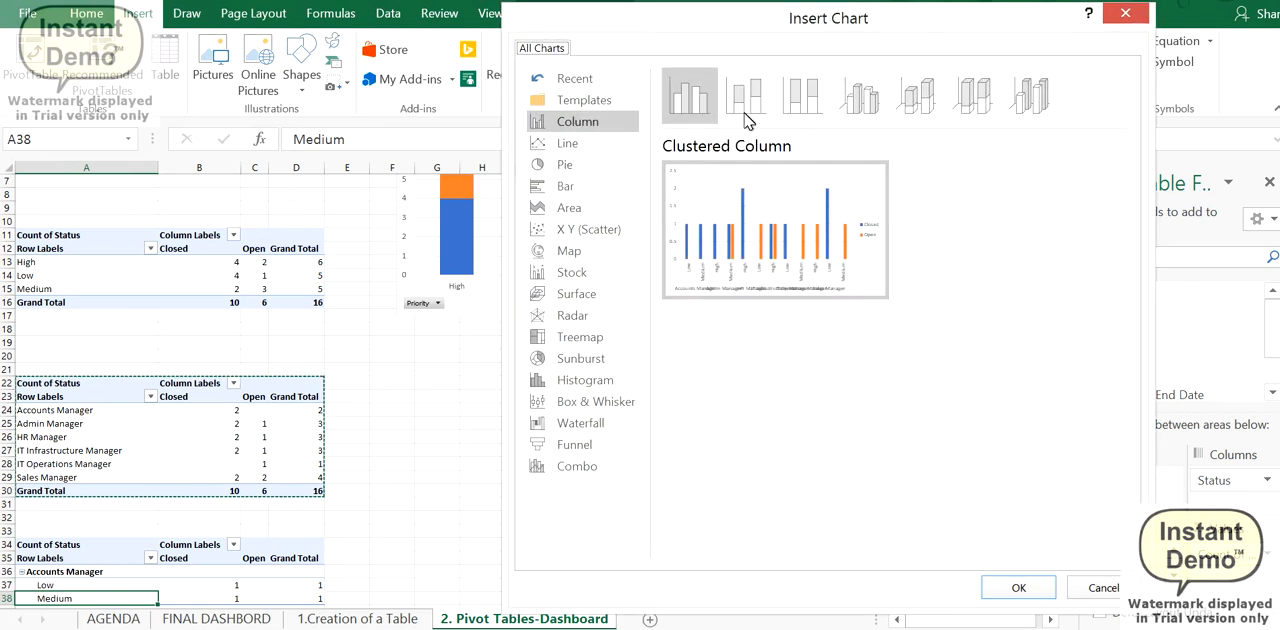
left_click(745, 96)
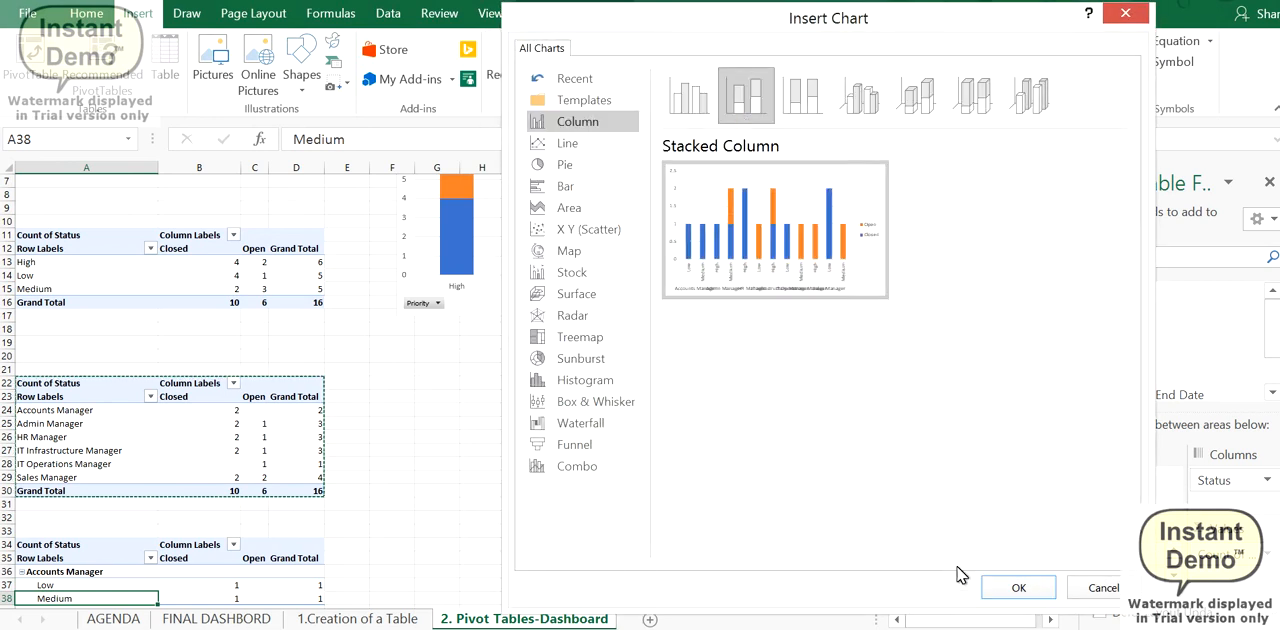
left_click(1018, 587)
left_click_drag(617, 305, 633, 329)
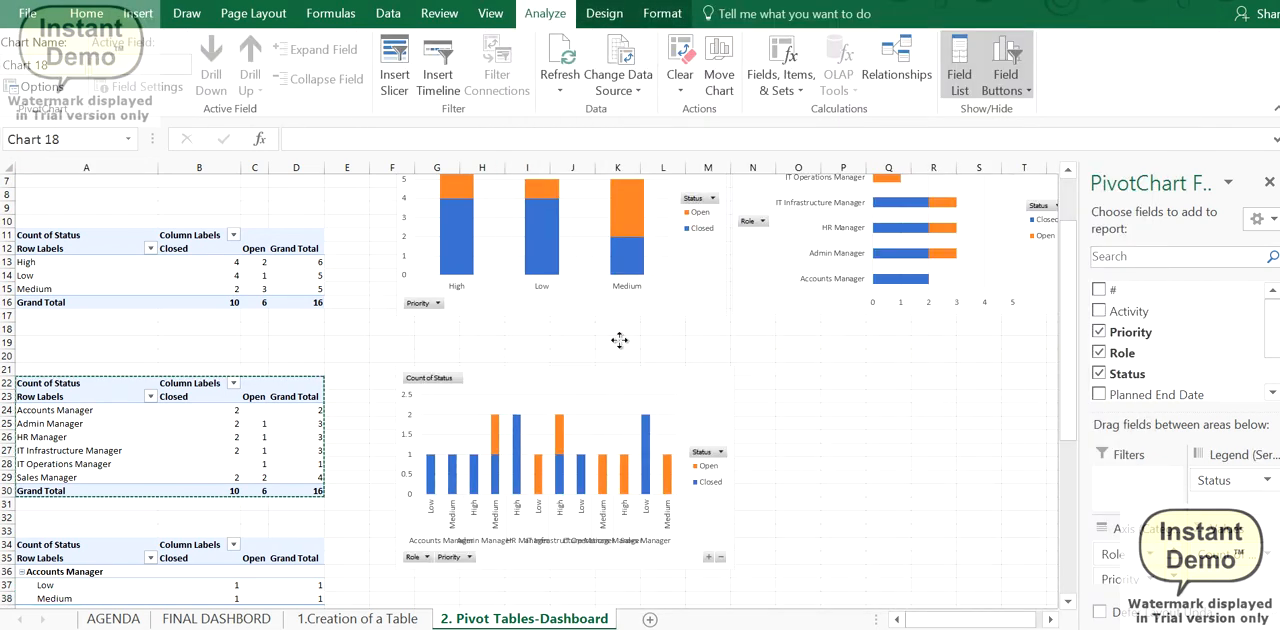
- Close the field list and widen the role and priority chart to span both charts above it
left_click(1269, 182)
left_click_drag(732, 421, 1076, 421)
scroll(1270, 437, "up", 2)
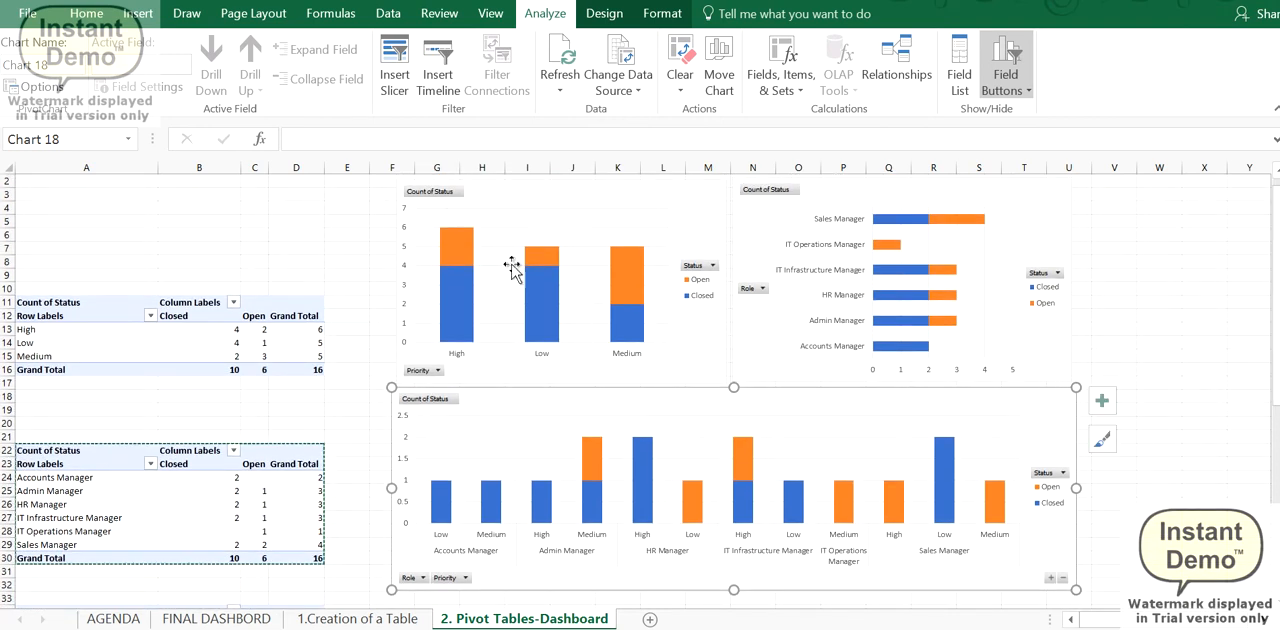
- Hide all field buttons on the priority, role, and role and priority charts
left_click(458, 193)
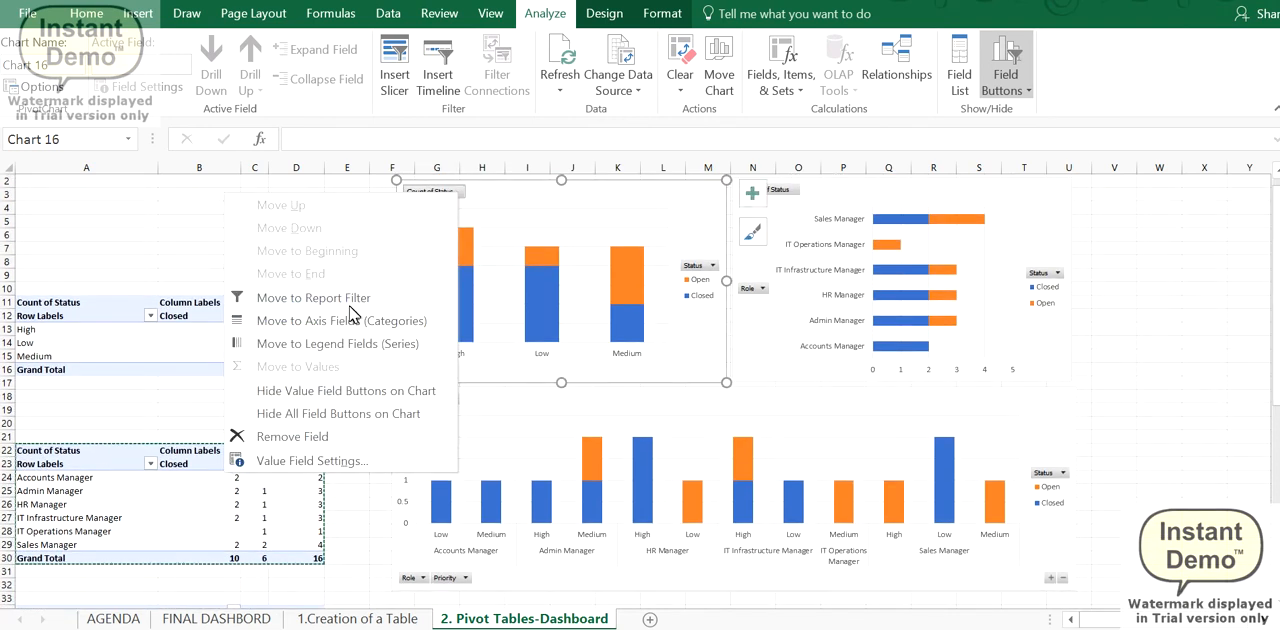
left_click(333, 417)
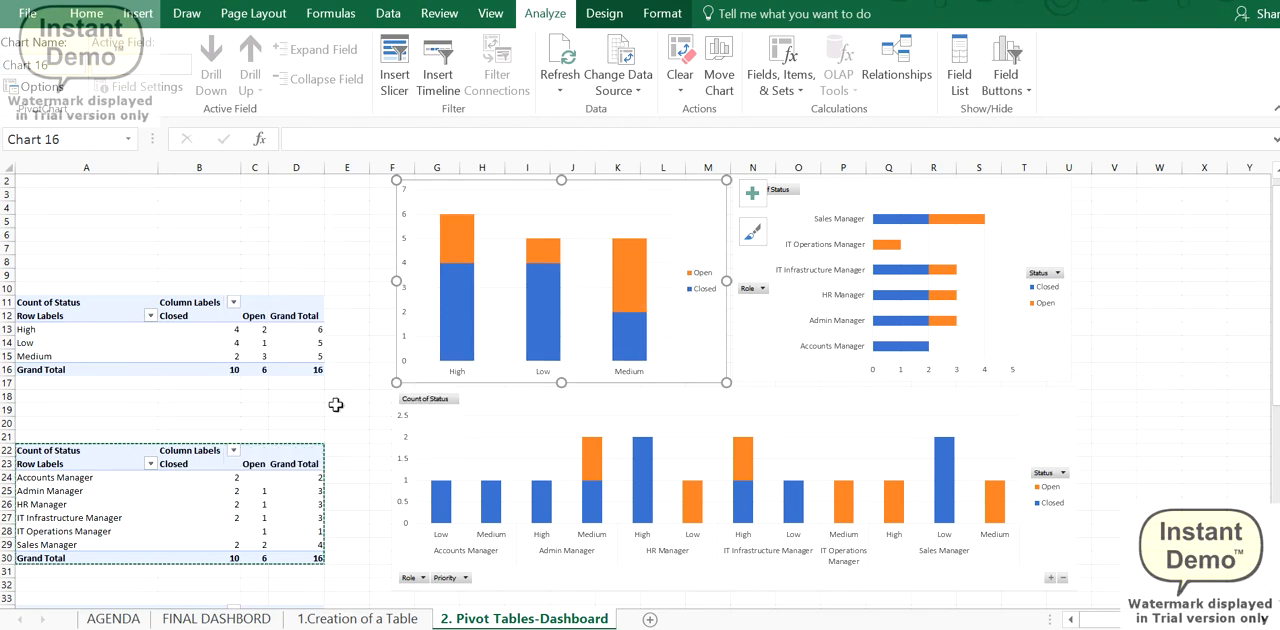
left_click(784, 198)
right_click(781, 196)
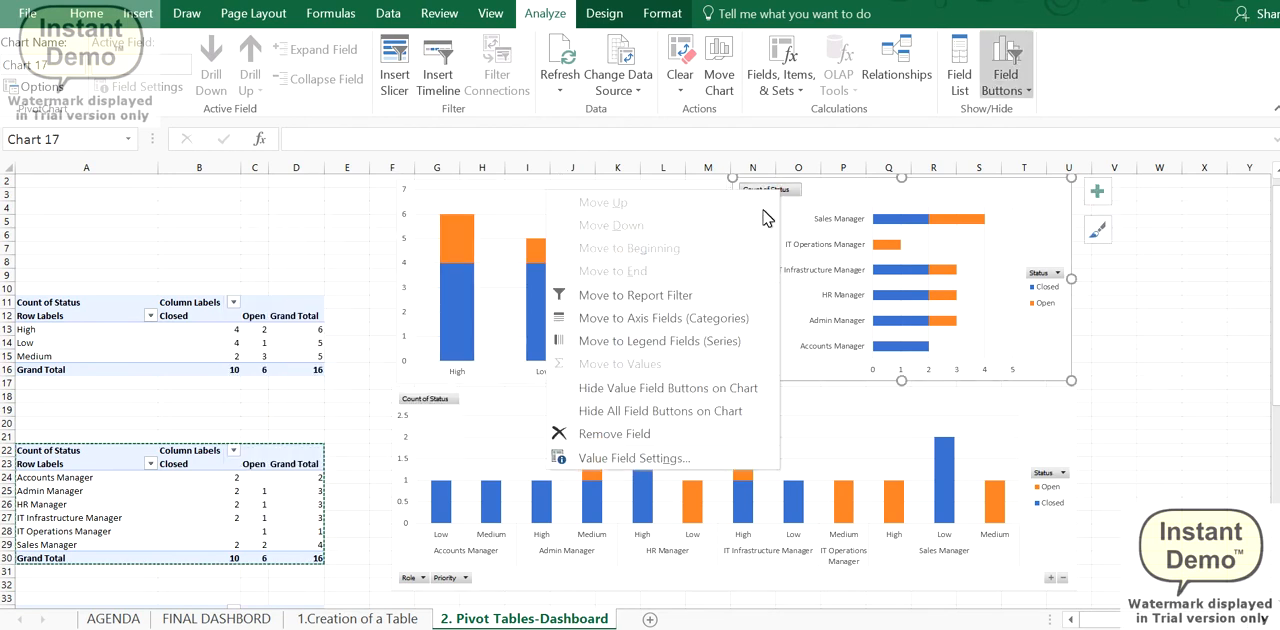
left_click(716, 404)
left_click(516, 449)
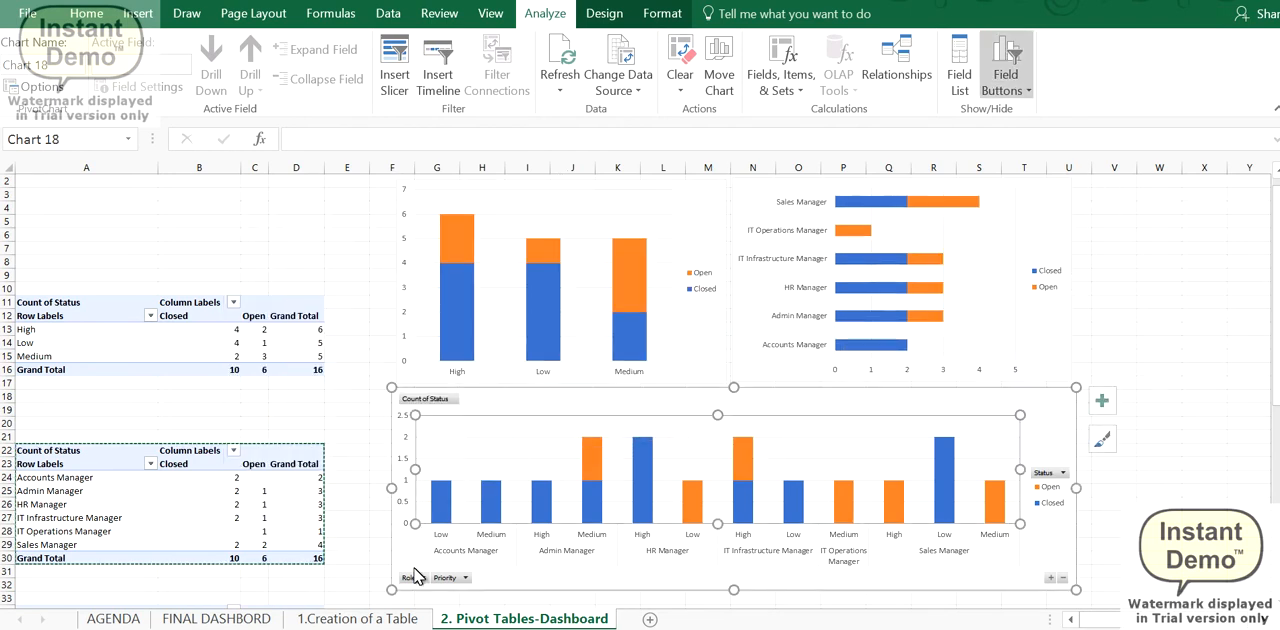
right_click(414, 577)
left_click(365, 513)
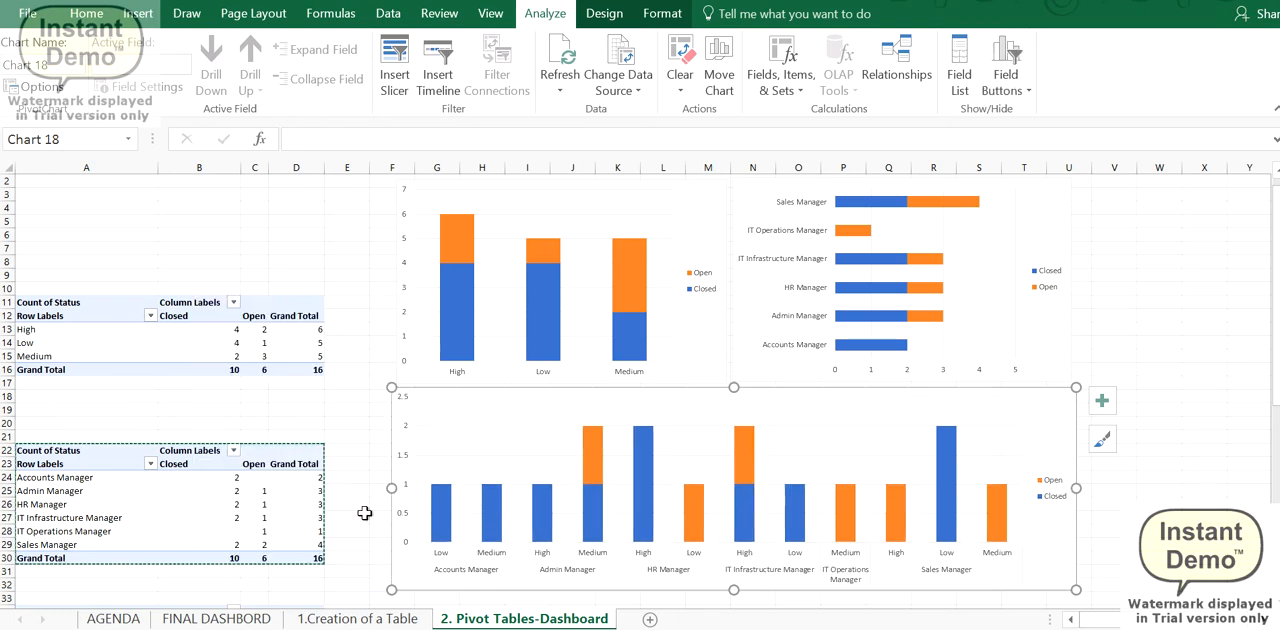
- Remove the gridlines from the three PivotCharts
left_click(454, 443)
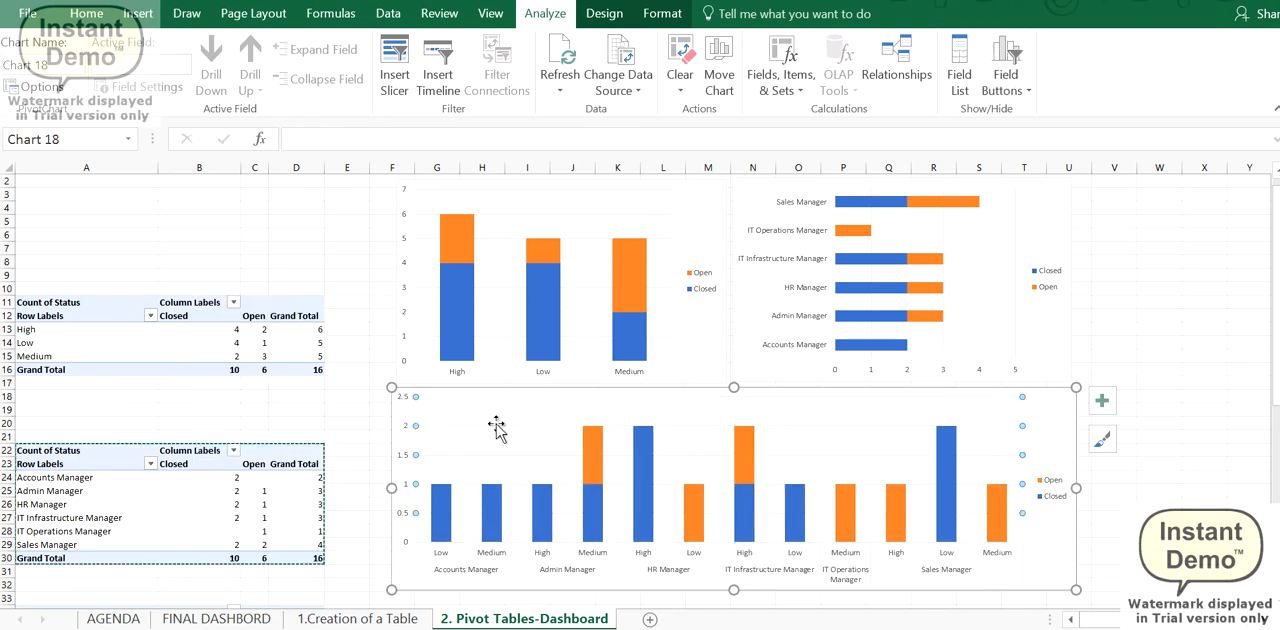
left_click(874, 244)
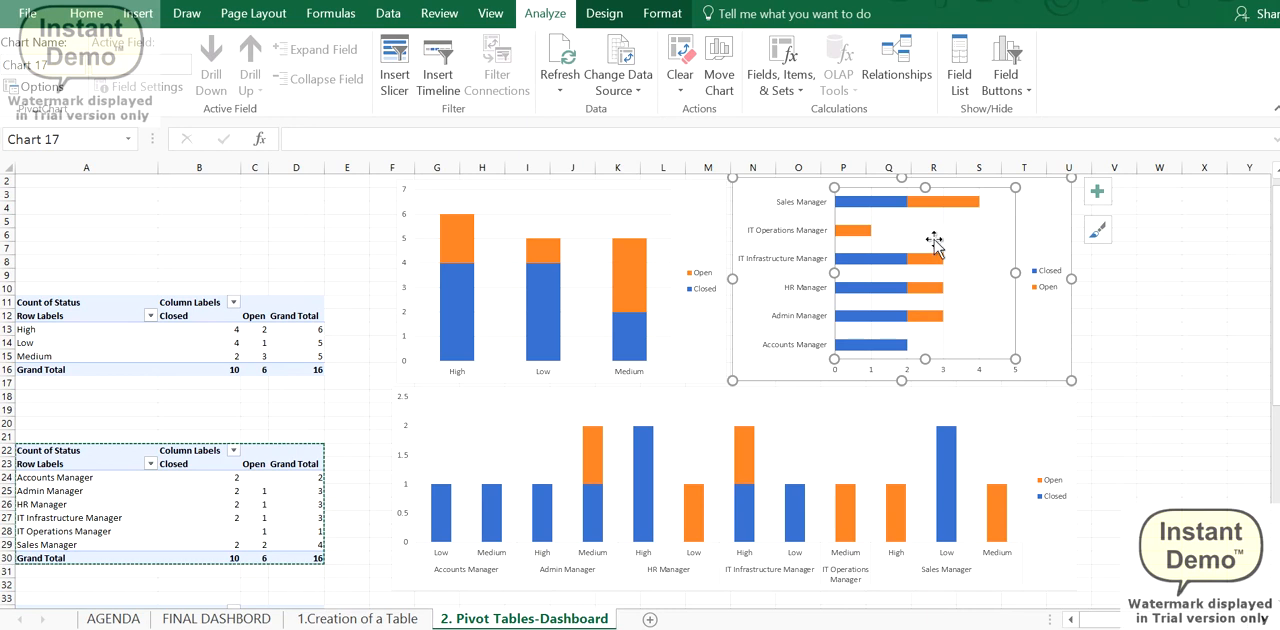
left_click(945, 240)
left_click(562, 226)
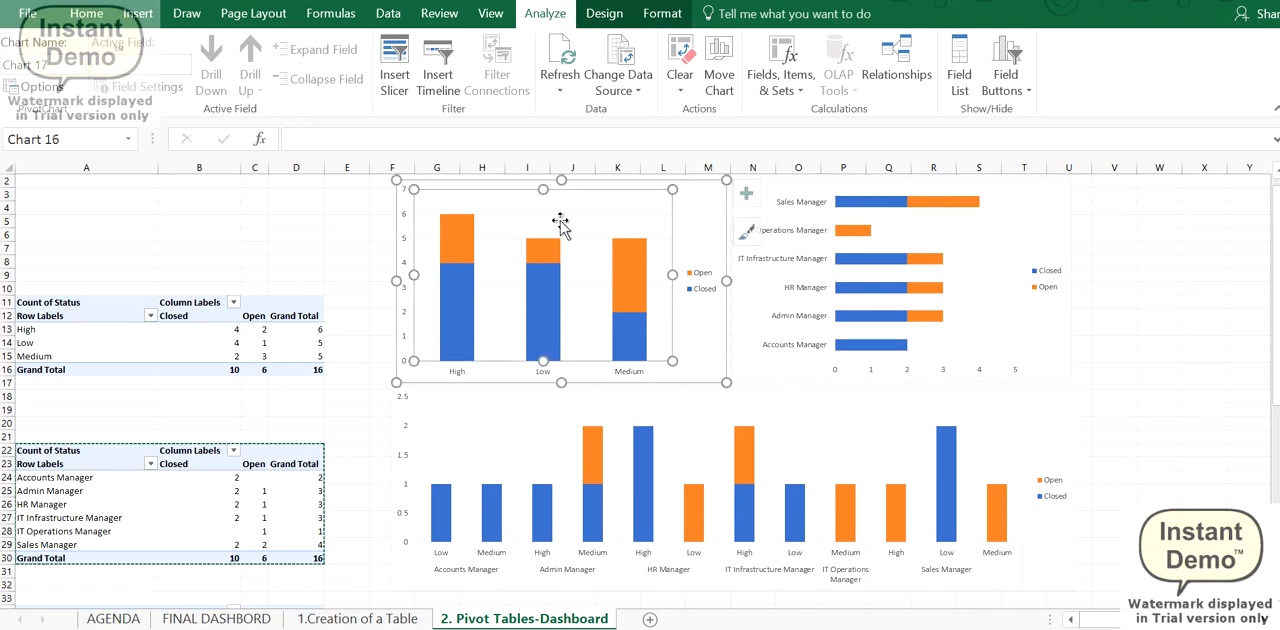
- Add data labels to the Open and Closed series of the priority-wise column chart
right_click(640, 270)
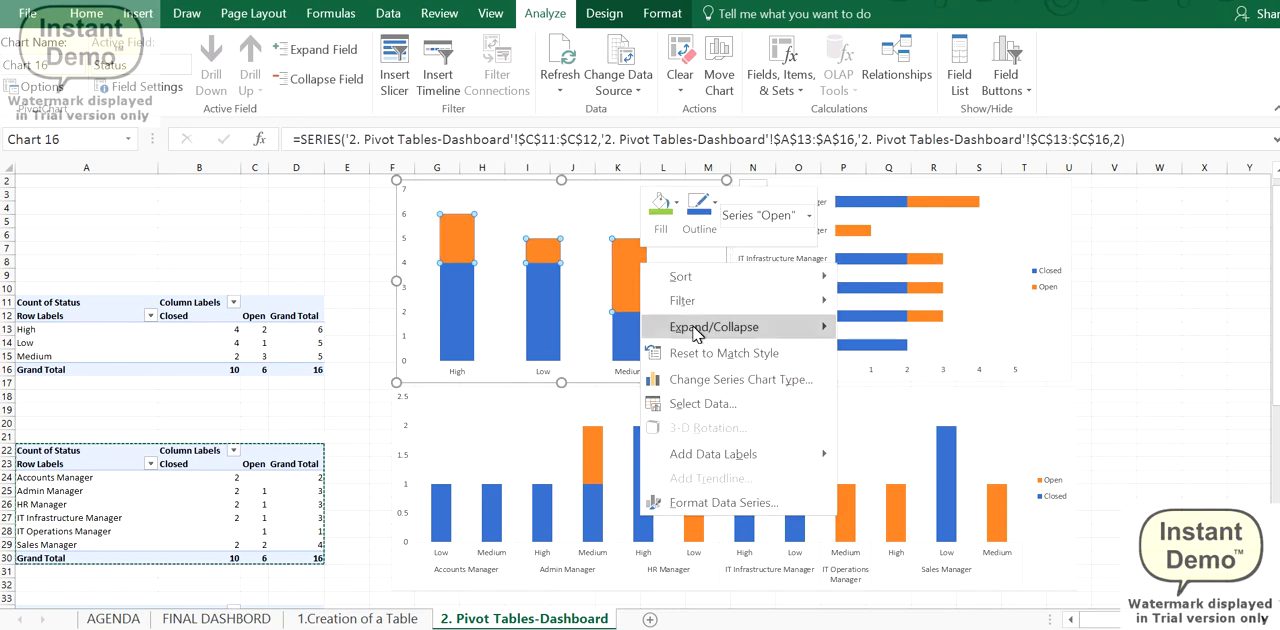
left_click(700, 452)
left_click(630, 342)
right_click(630, 342)
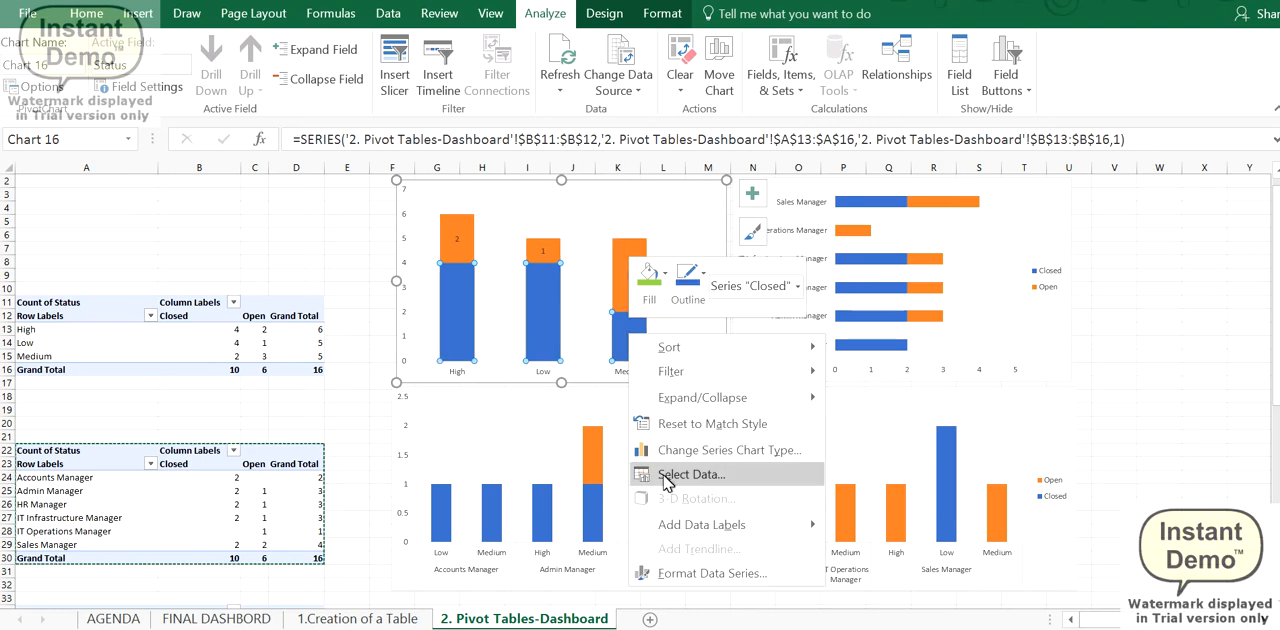
left_click(668, 526)
- Add data labels to the Closed and Open series of the role-wise bar chart
left_click(880, 280)
left_click(873, 261)
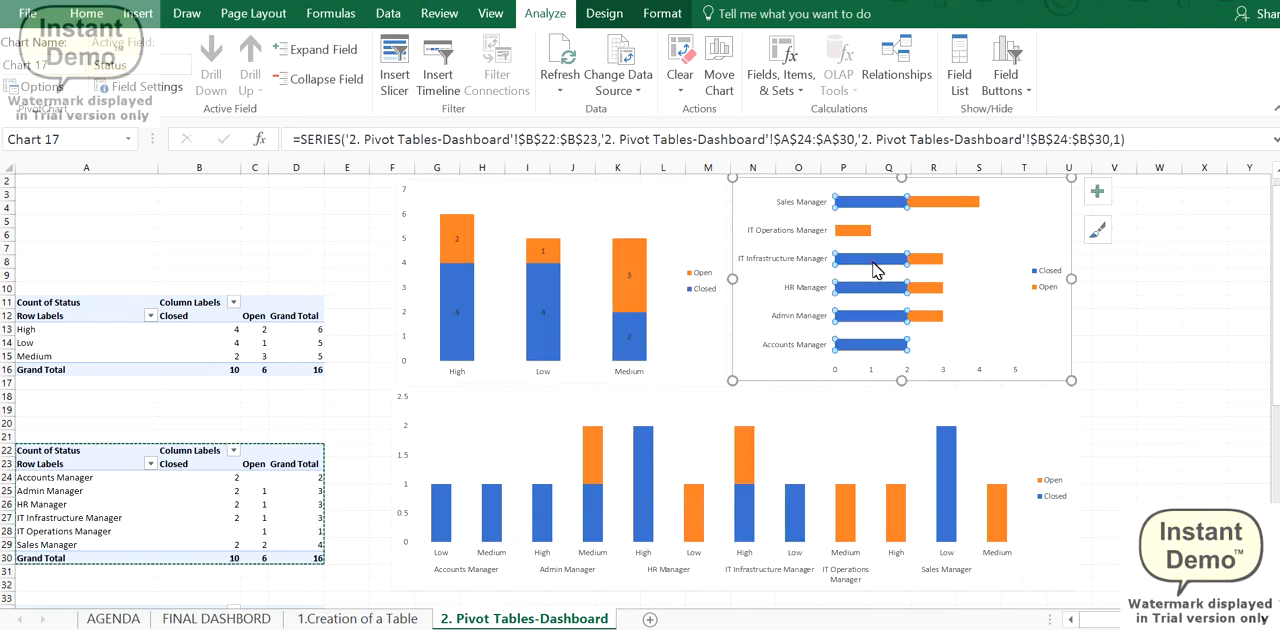
right_click(873, 261)
left_click(916, 451)
left_click(932, 260)
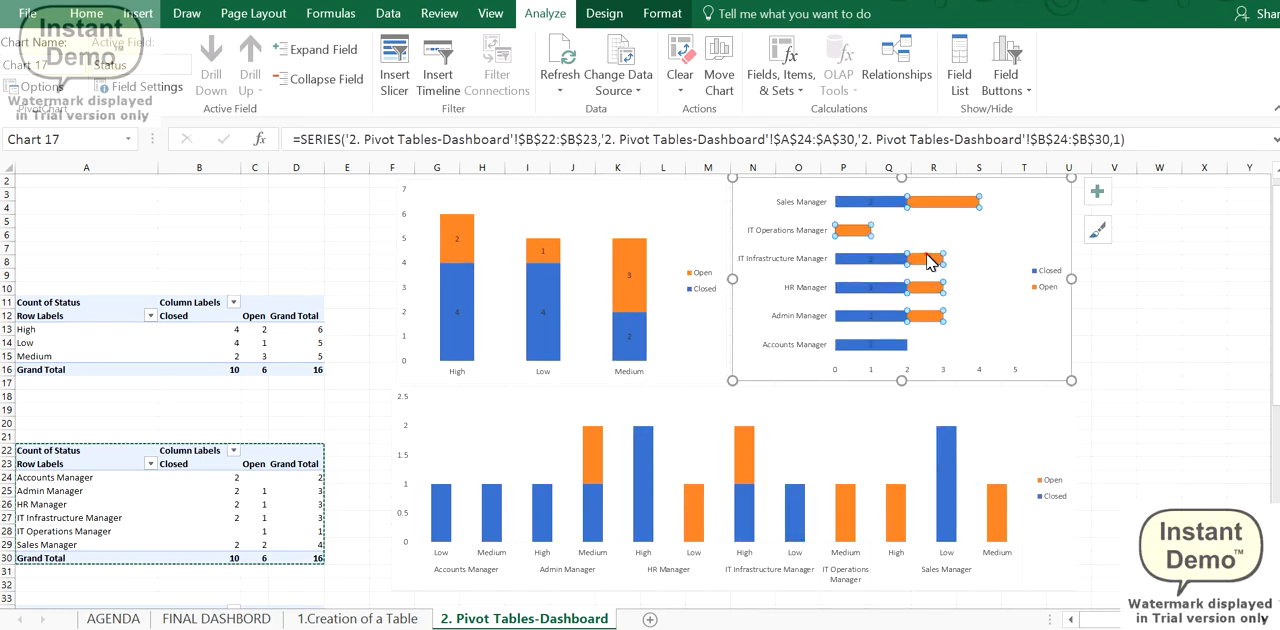
right_click(932, 260)
left_click(965, 445)
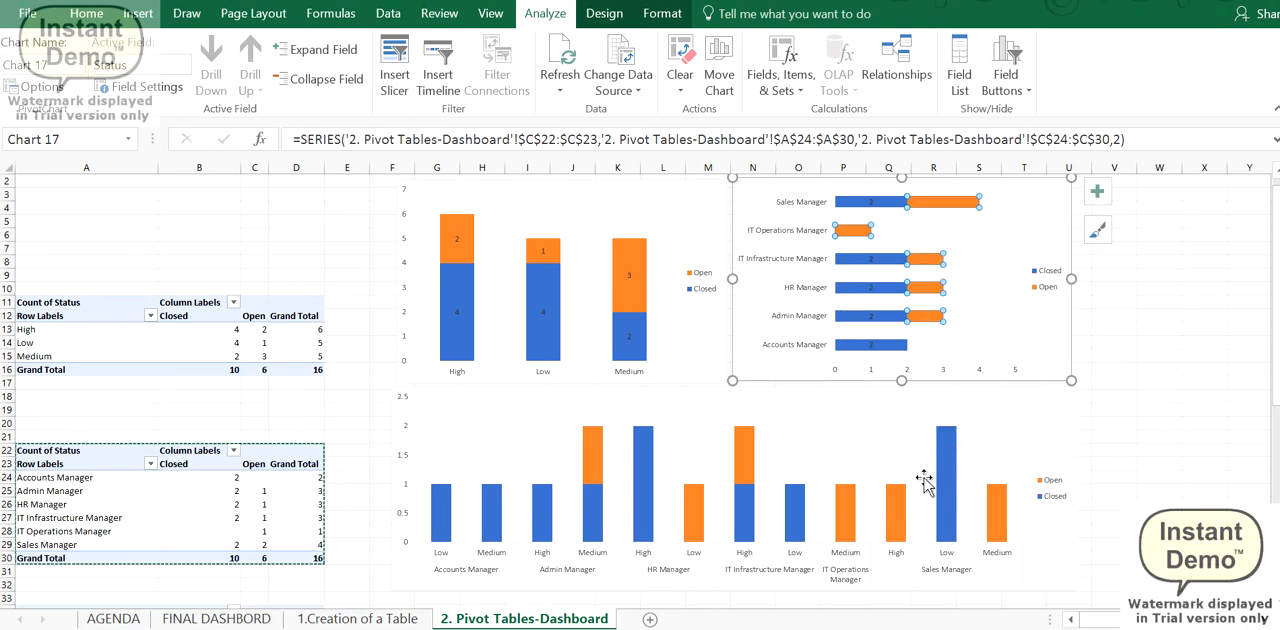
- Add data labels to the Open and Closed series of the role and priority chart, and deselect the chart
left_click(895, 515)
right_click(903, 470)
left_click(935, 444)
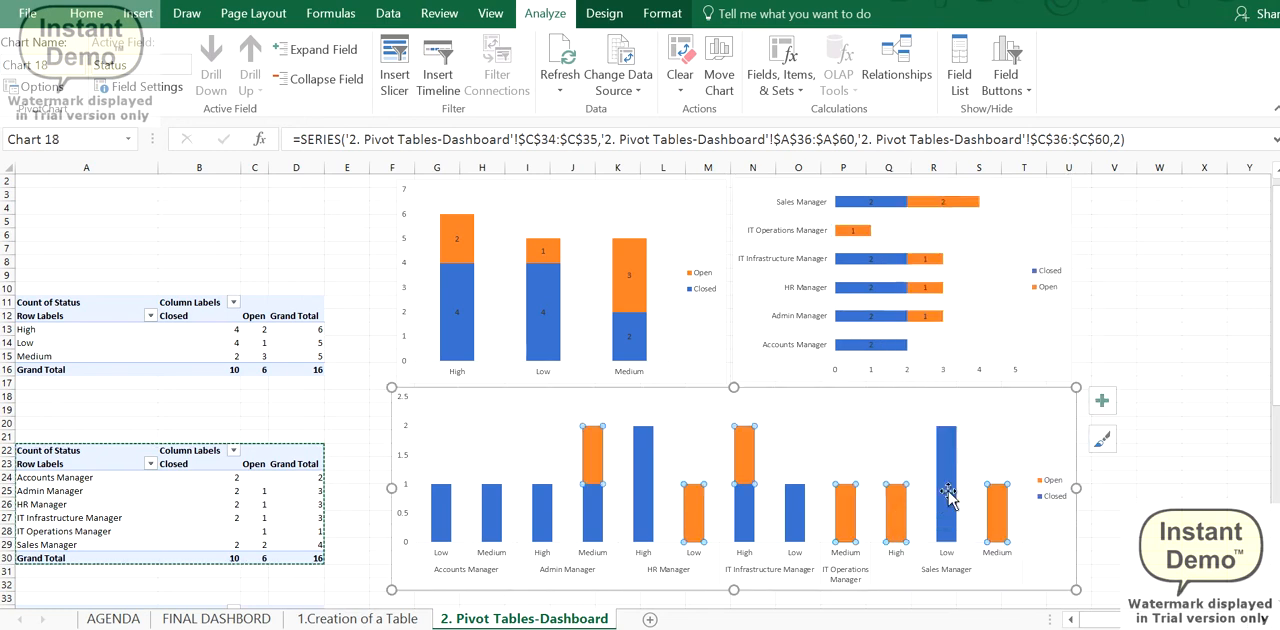
right_click(950, 490)
left_click(975, 420)
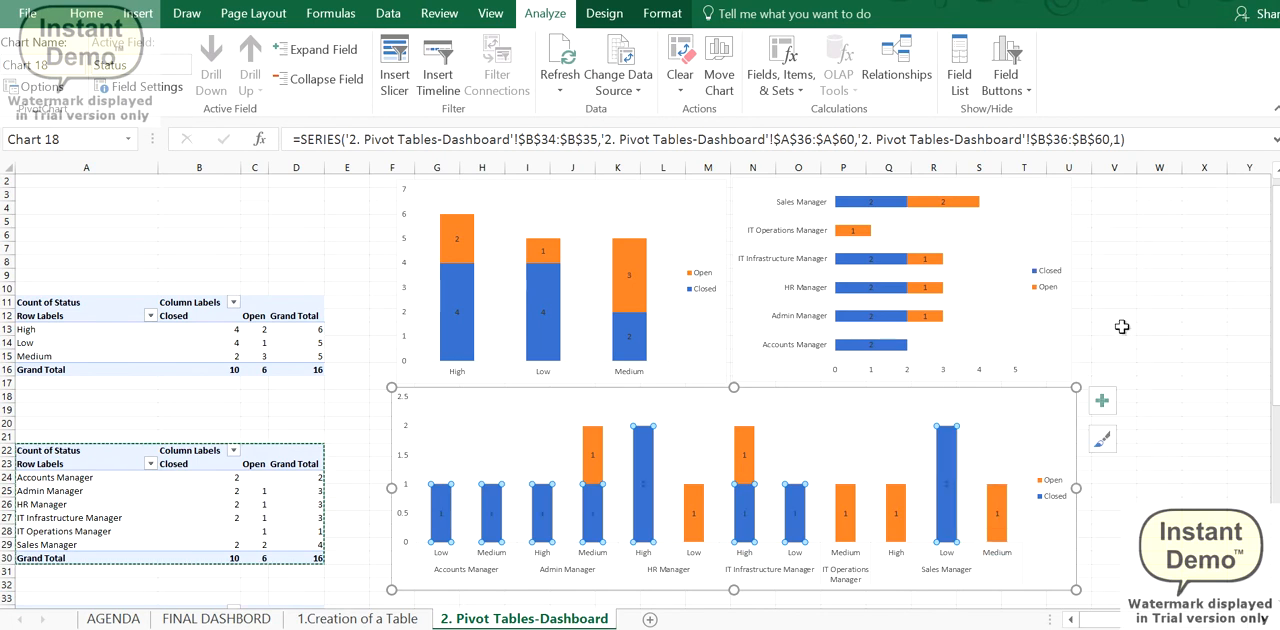
left_click(1122, 311)
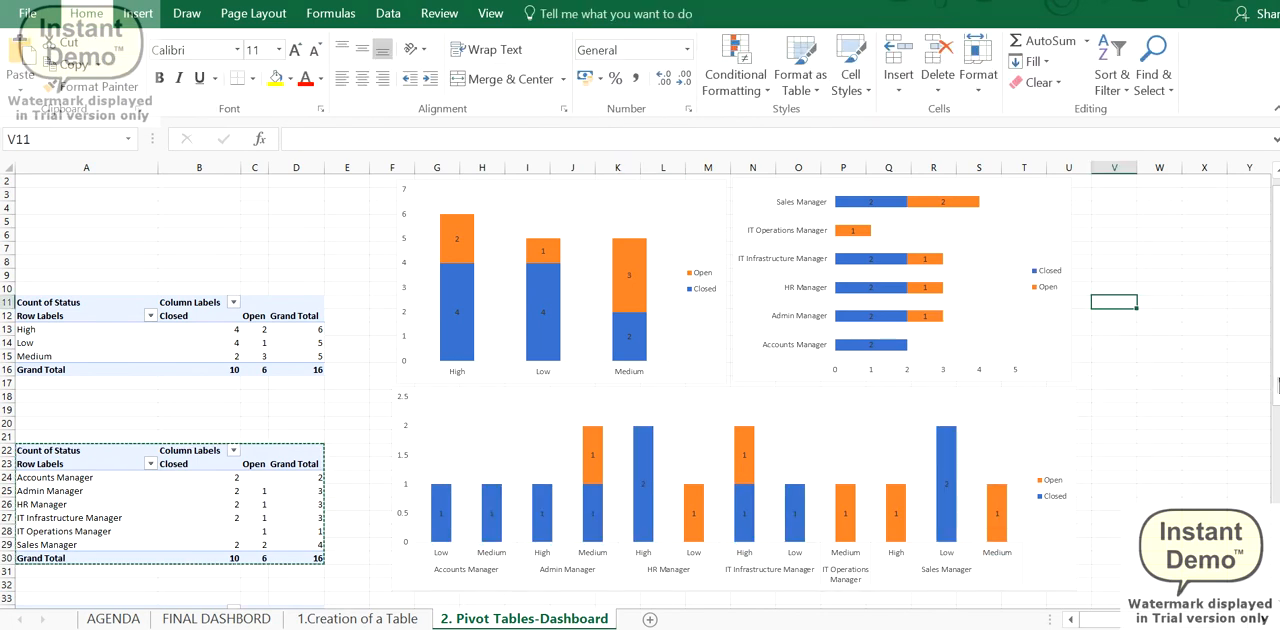
left_click(835, 202)
left_click(662, 13)
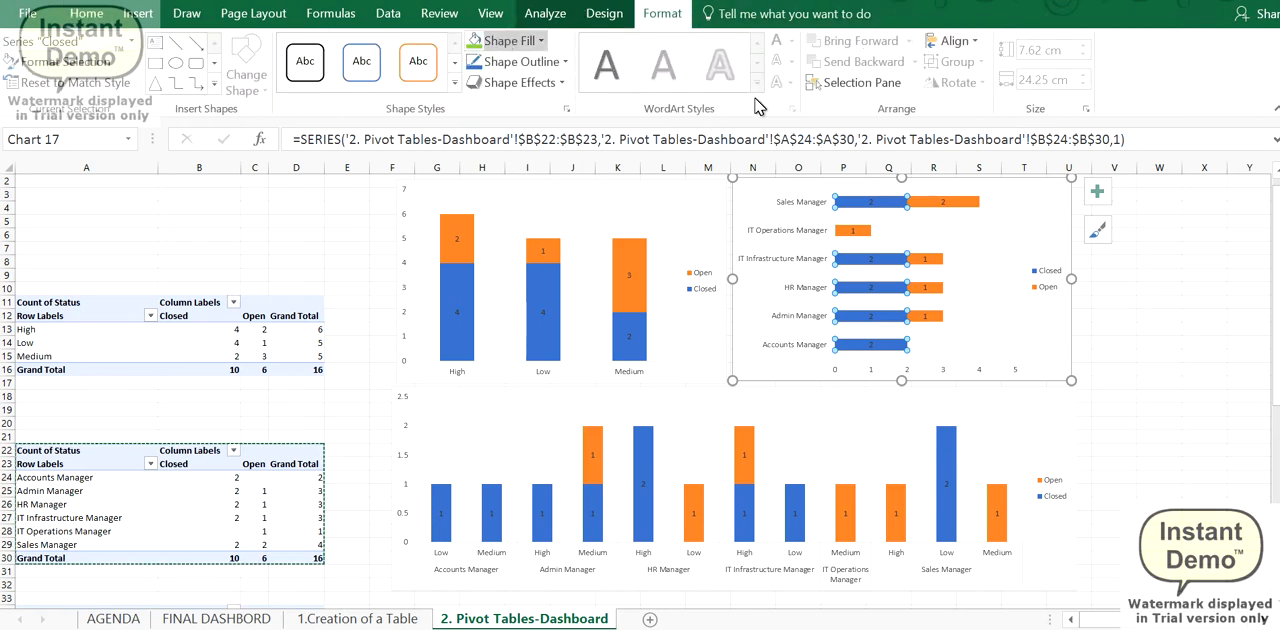
left_click(1152, 263)
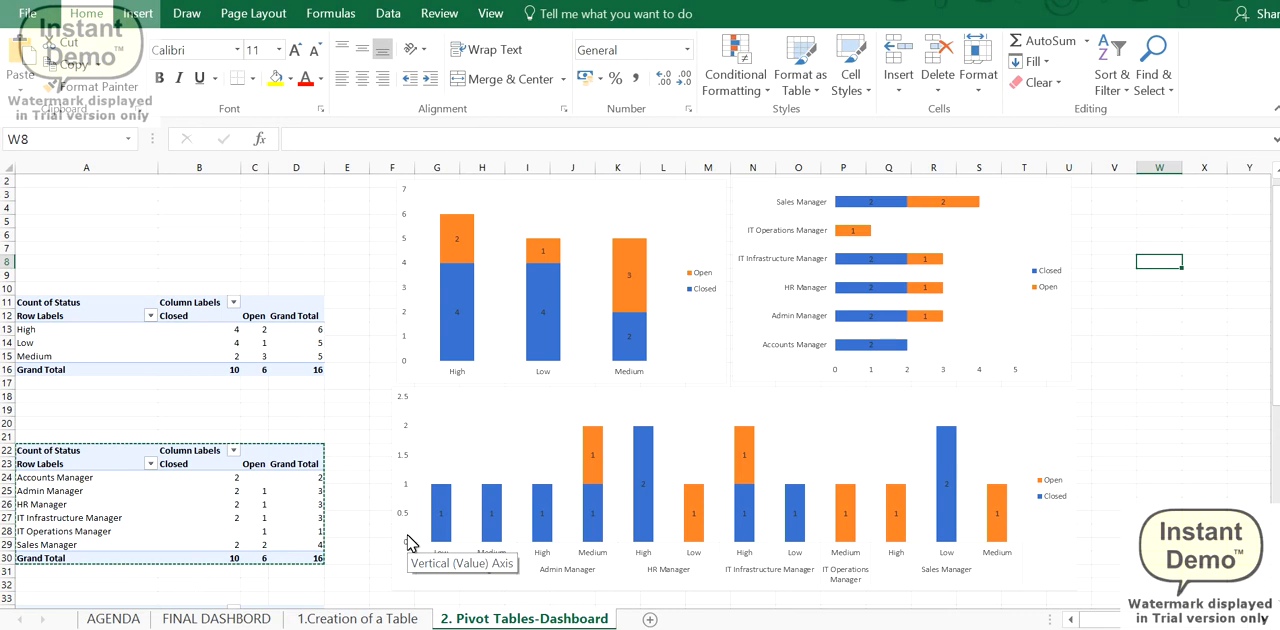
- Set the major unit of the role and priority chart's vertical axis to 1, and deselect the chart
left_click(411, 494)
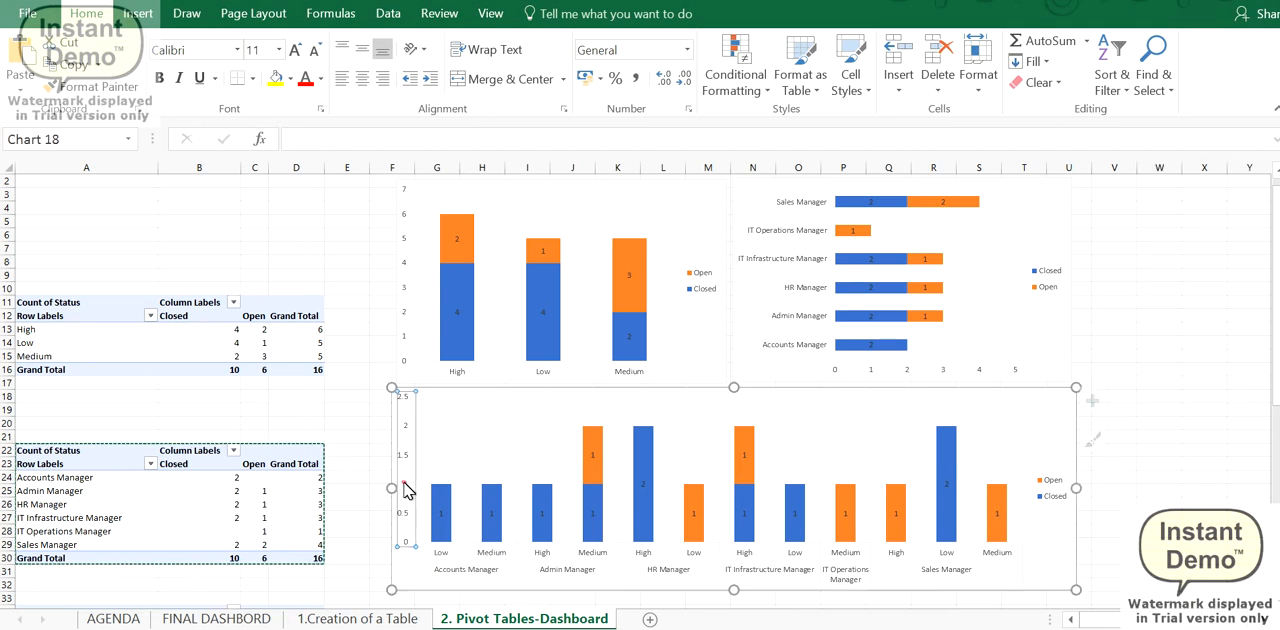
double_click(405, 460)
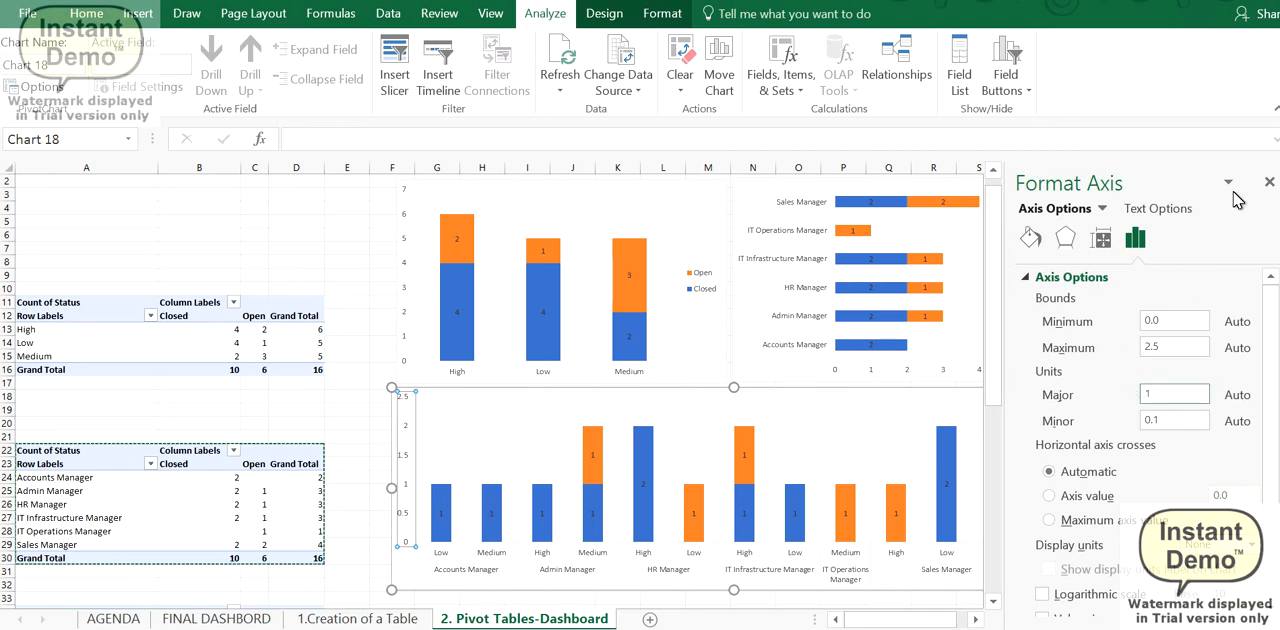
left_click(1268, 182)
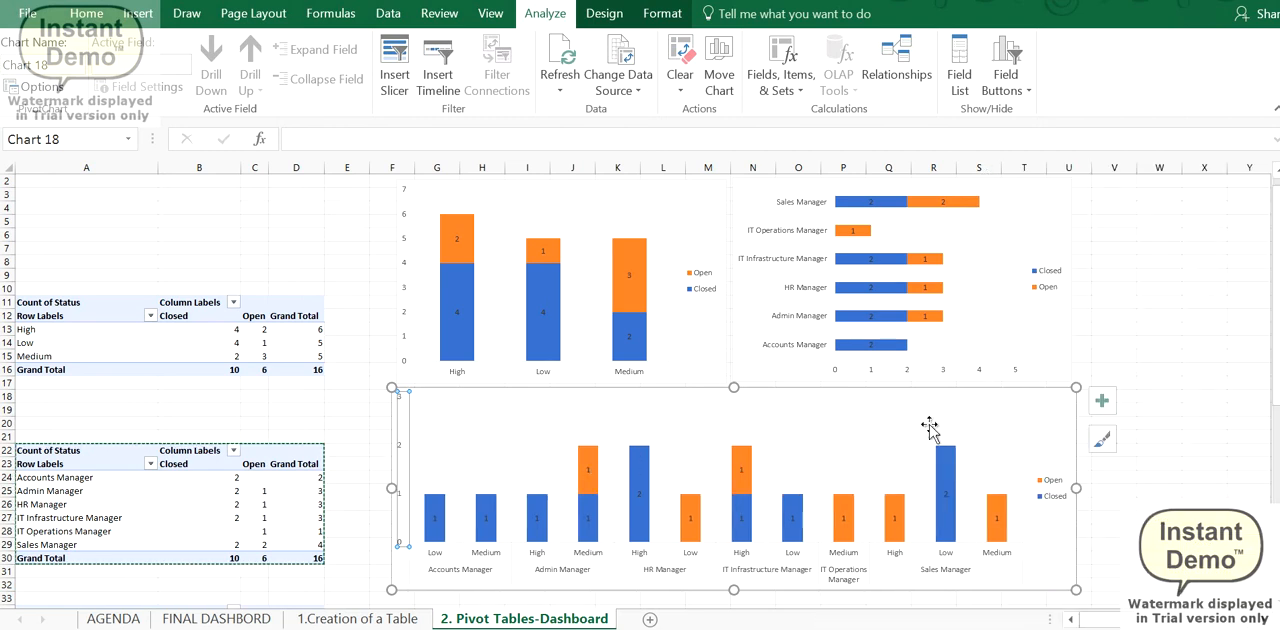
left_click(1079, 341)
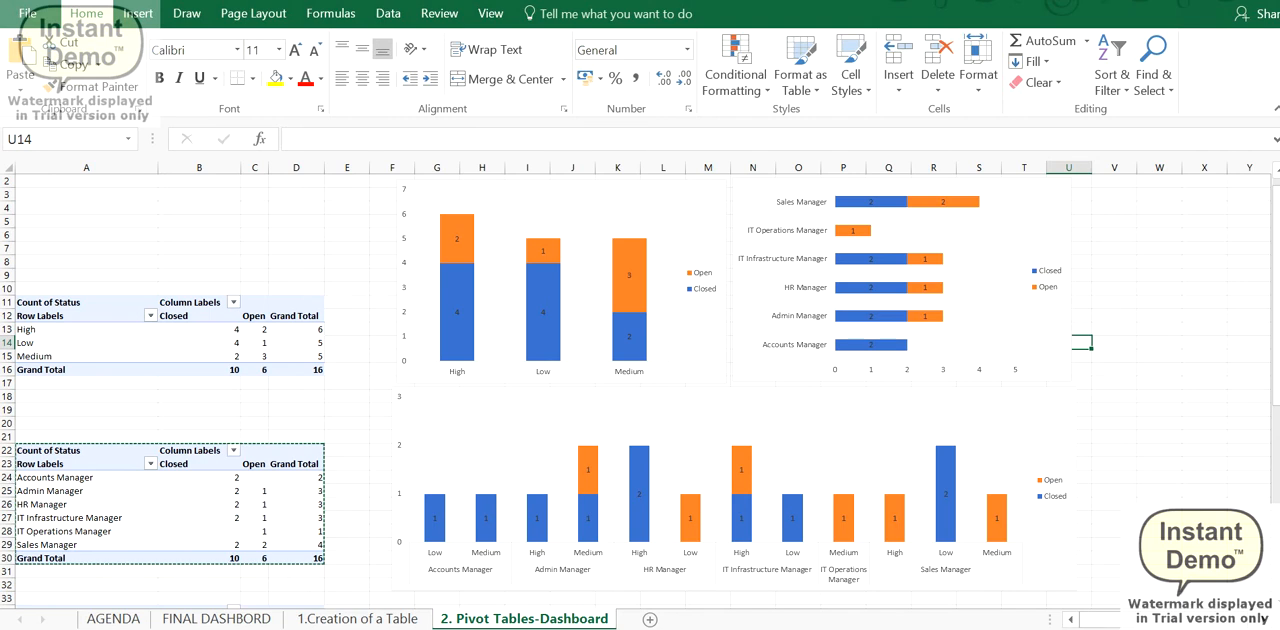
left_click(1043, 341)
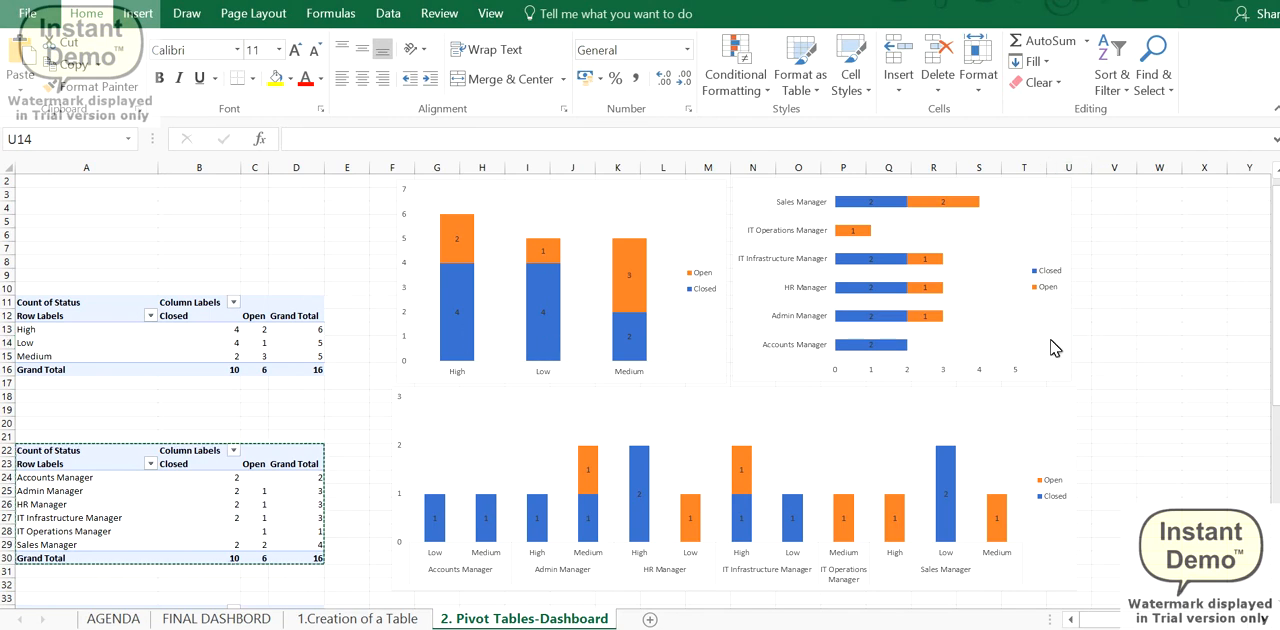
- Insert a Priority slicer for the role-wise bar chart, place it beside that chart and shorten it to about 3.12 cm
left_click(740, 351)
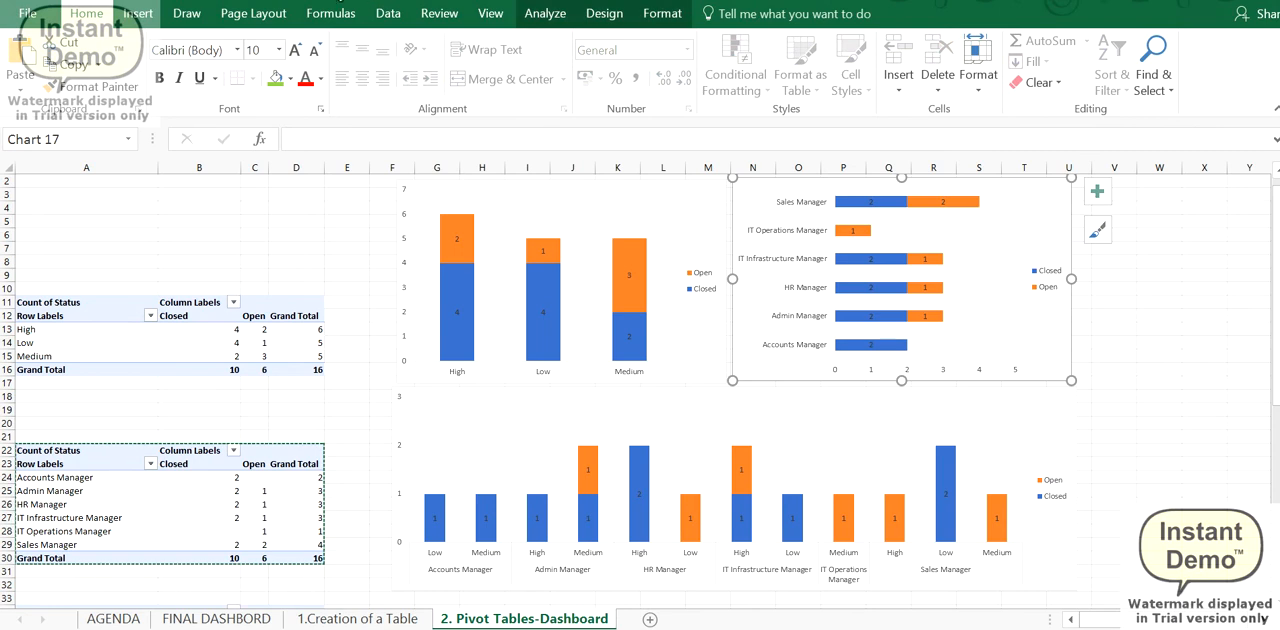
left_click(138, 13)
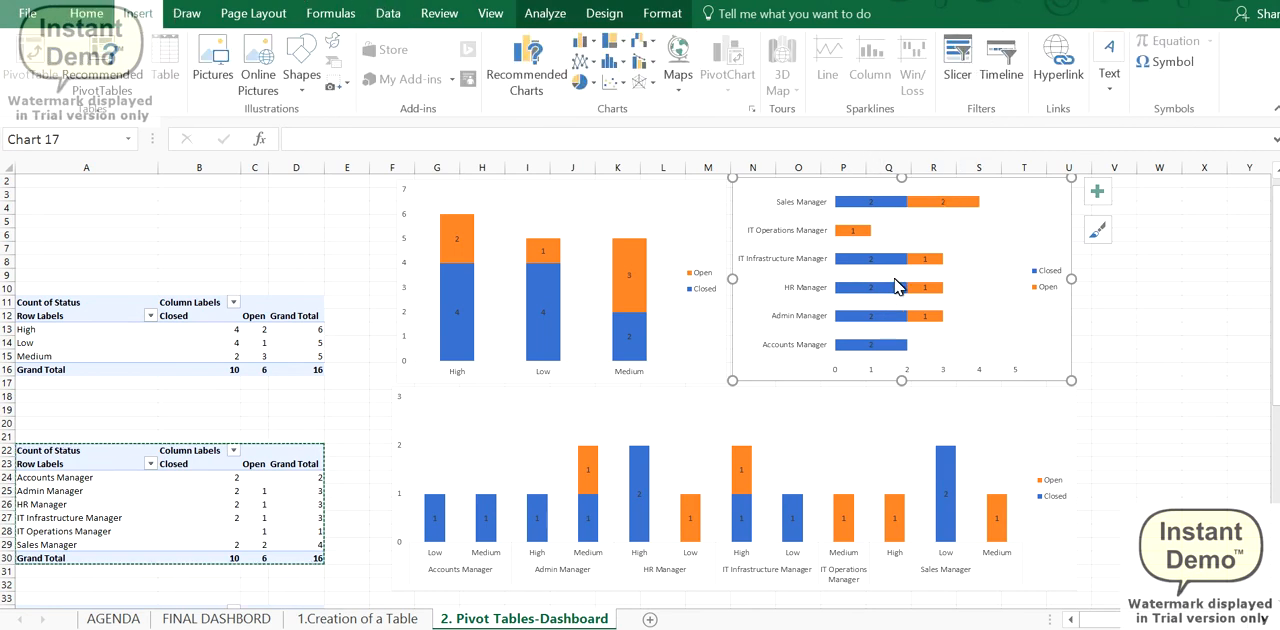
left_click(957, 60)
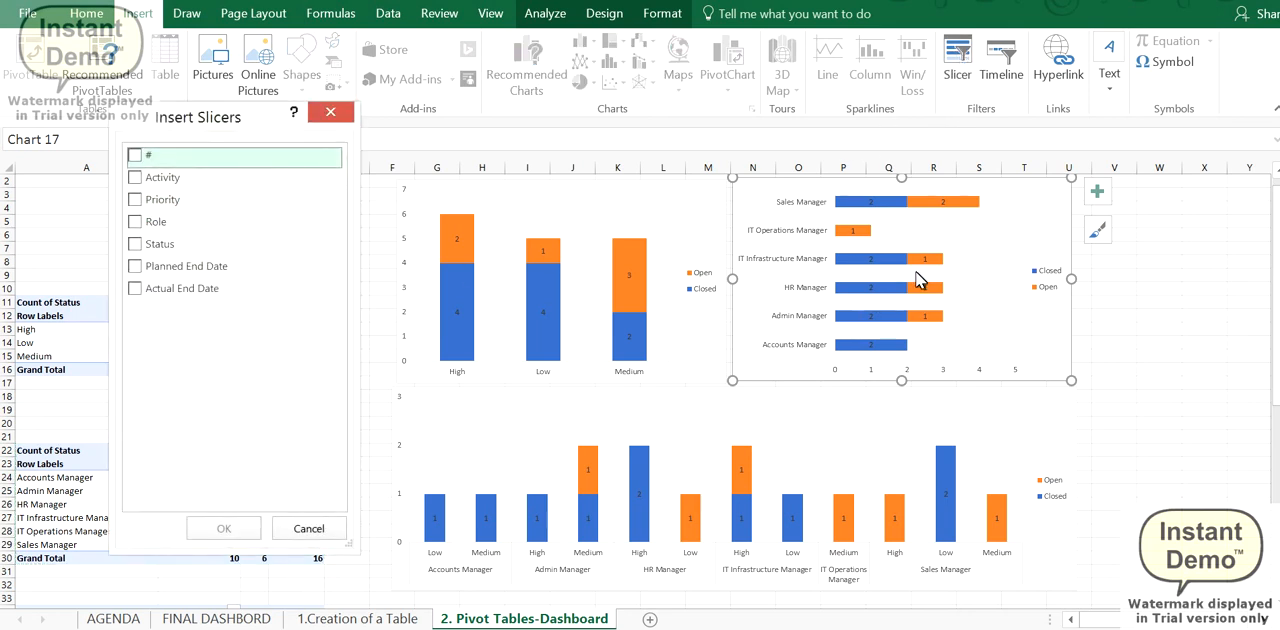
left_click(138, 200)
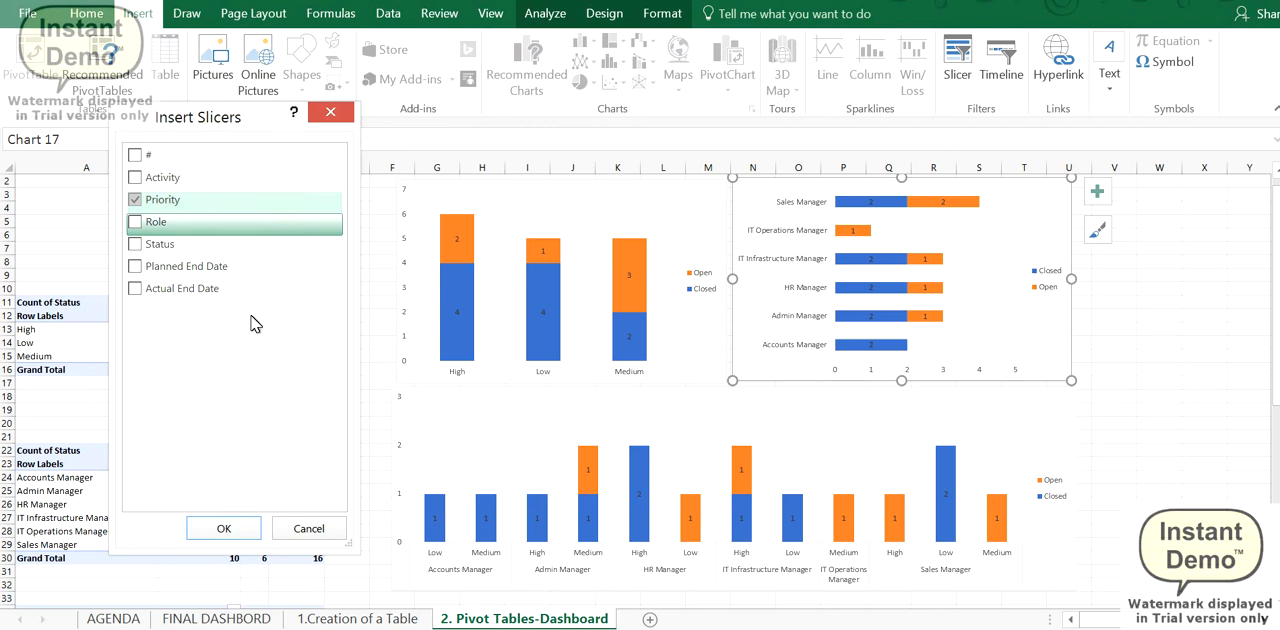
left_click(255, 533)
left_click_drag(595, 312, 1088, 201)
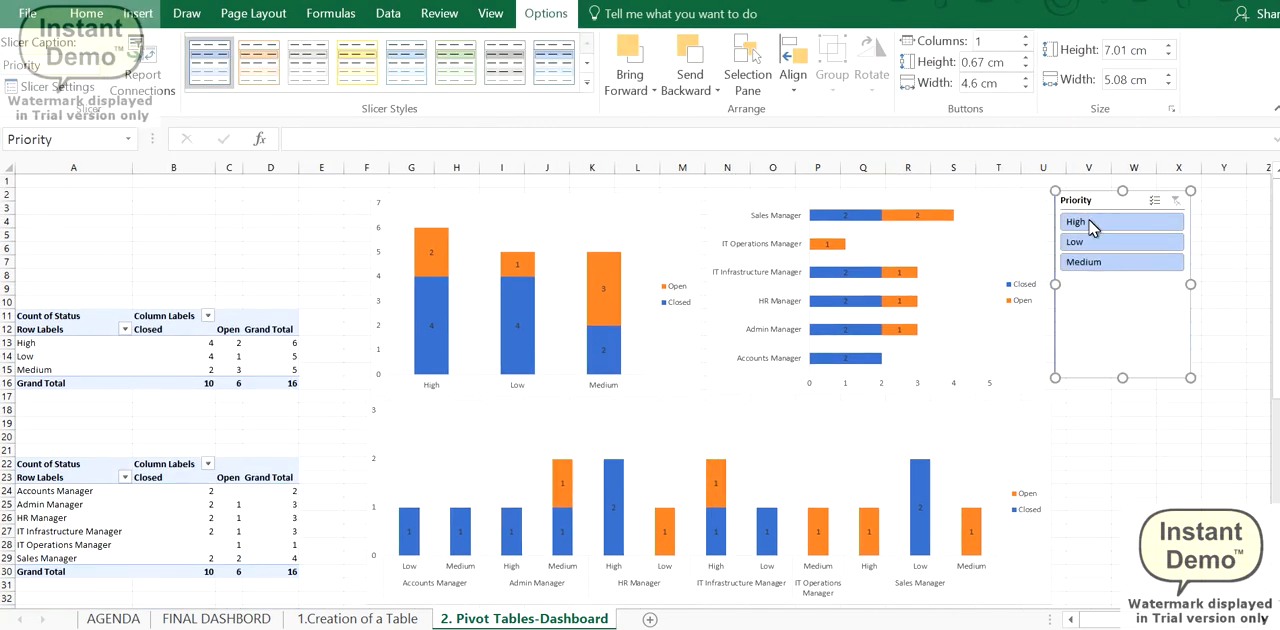
left_click_drag(1125, 372, 1124, 274)
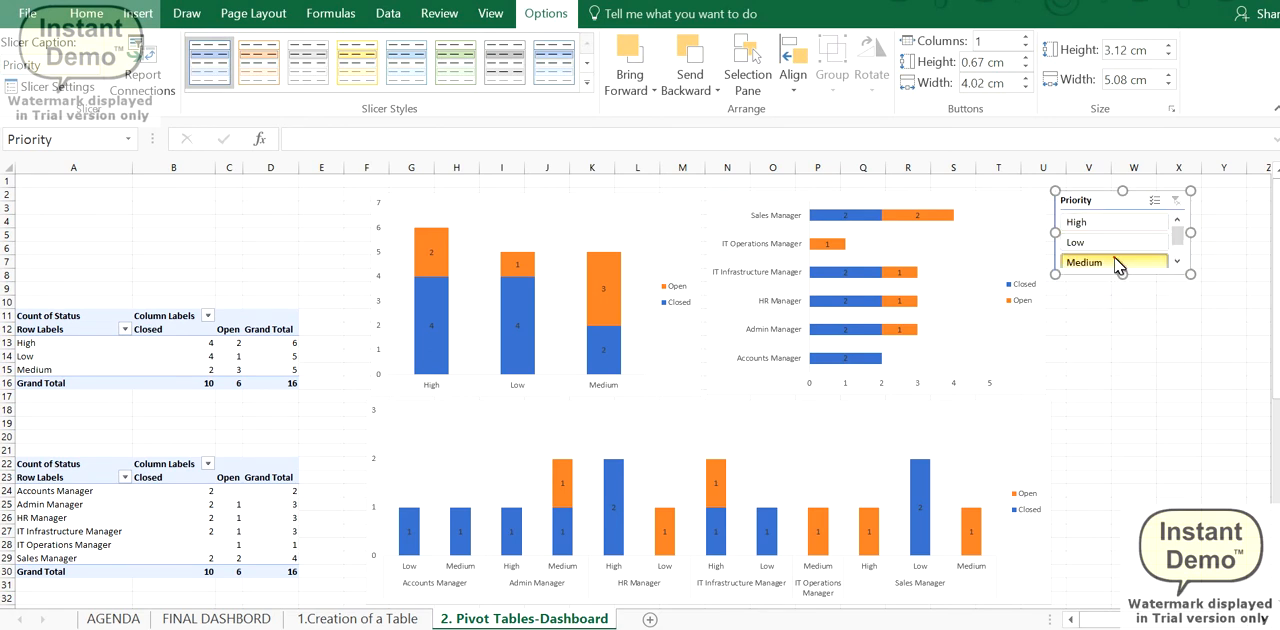
- Try the Priority slicer on the role-wise chart with Medium, Low and High in turn, and clear its filter
left_click(1120, 262)
left_click(1113, 240)
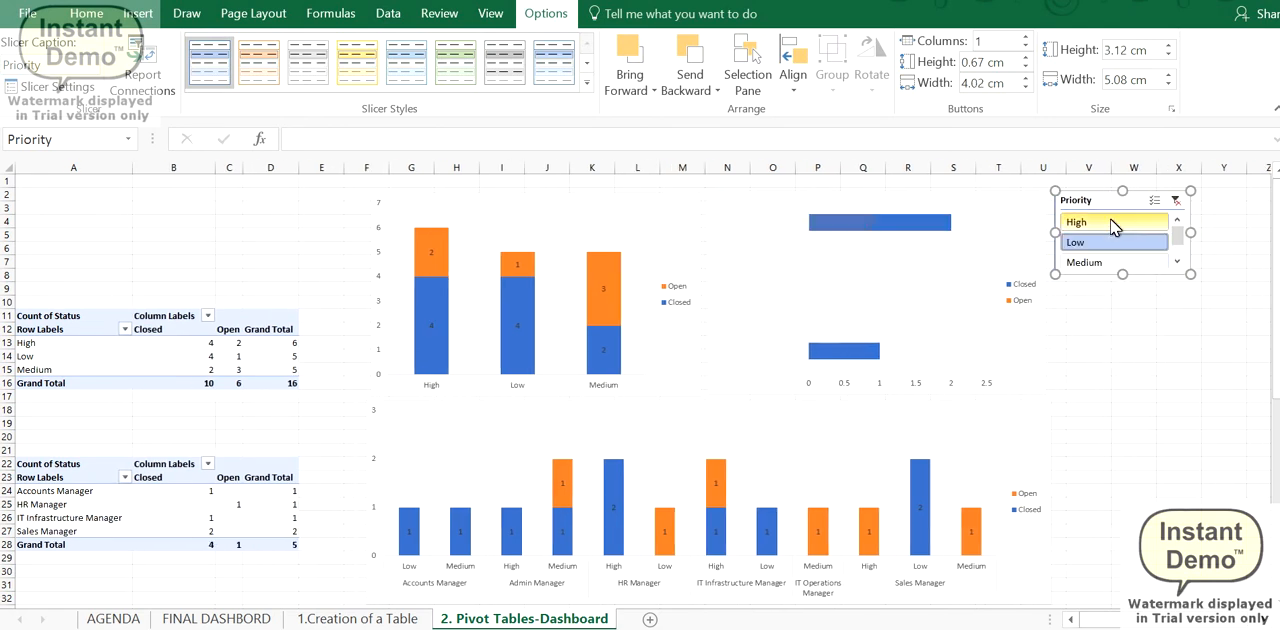
left_click(1112, 224)
left_click(1178, 201)
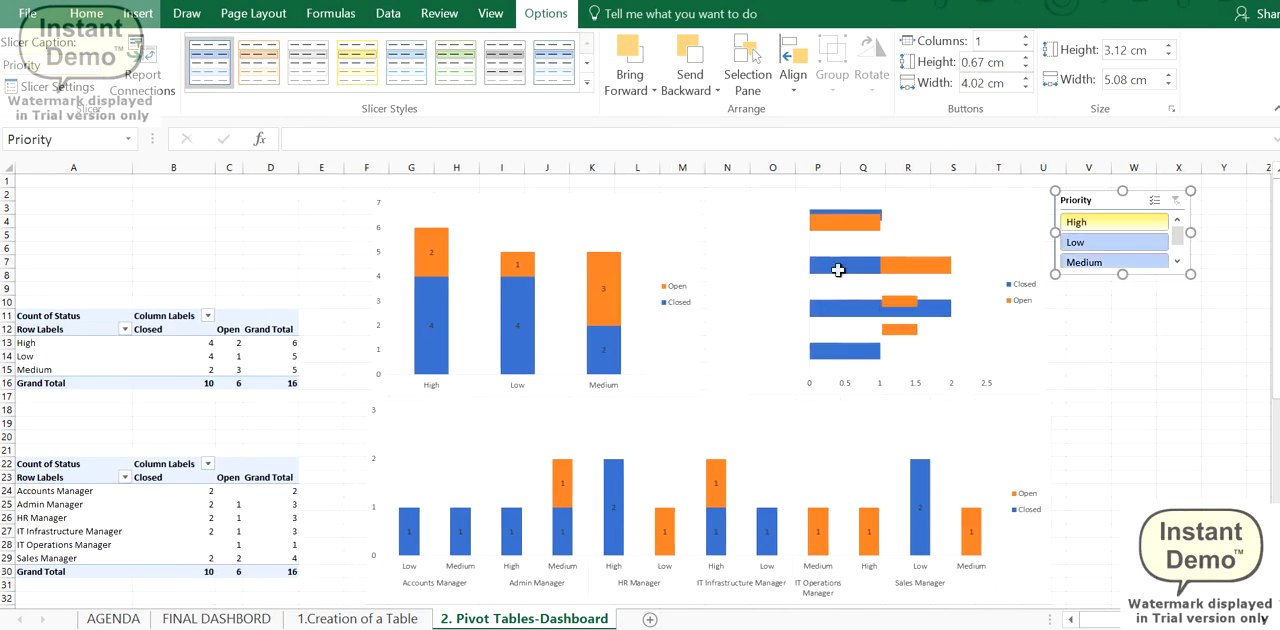
- Insert Priority, Role and Status slicers for the role and priority chart
left_click(857, 404)
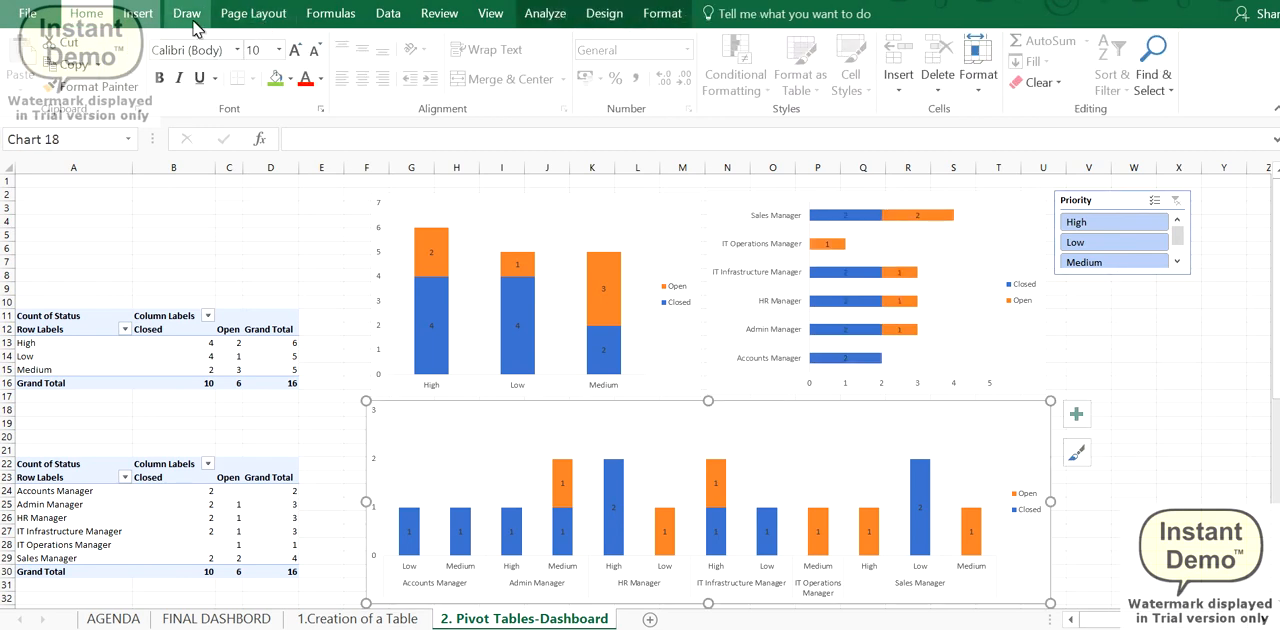
left_click(138, 13)
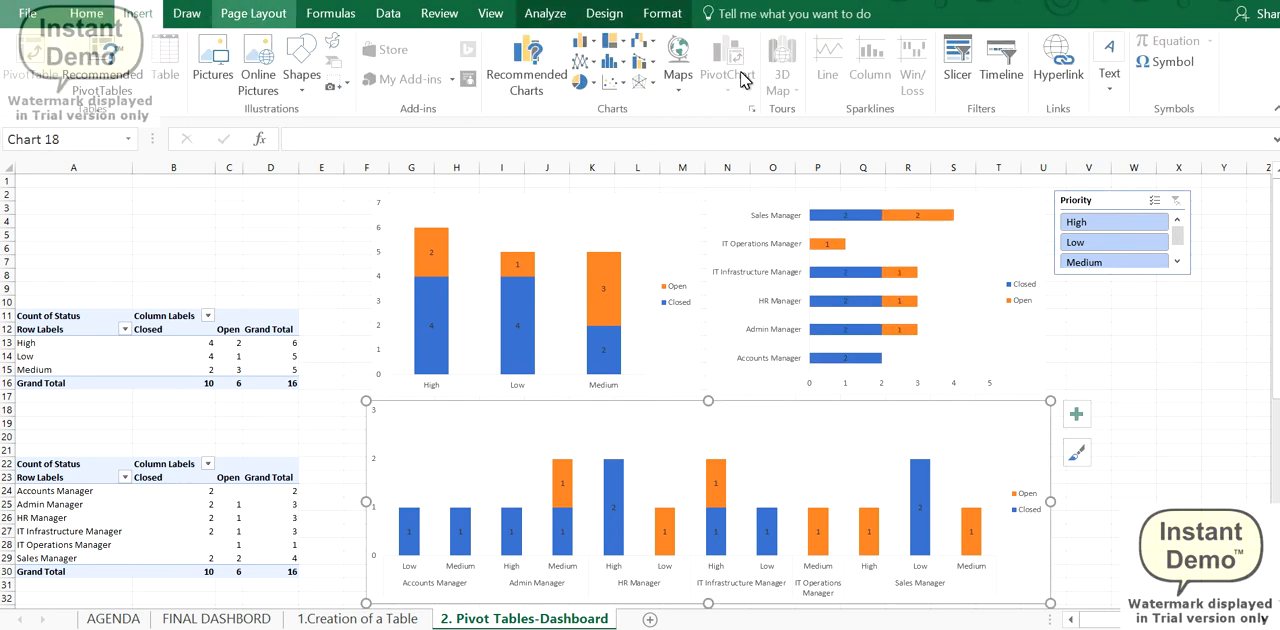
left_click(957, 58)
left_click(139, 224)
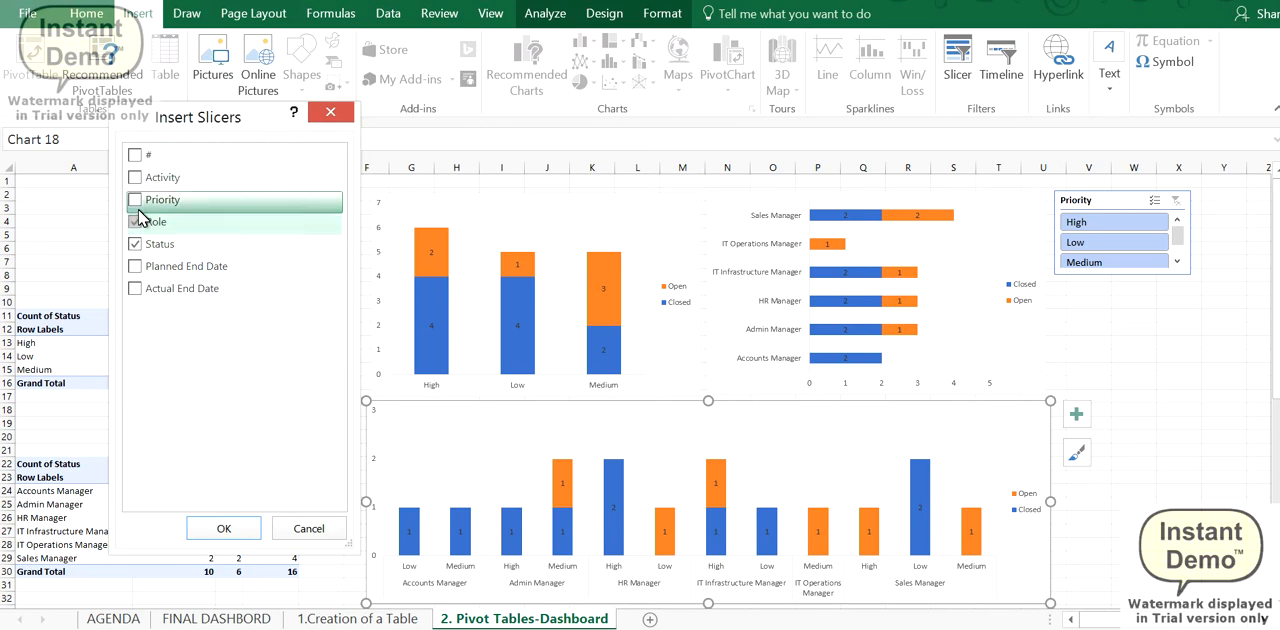
left_click(136, 203)
left_click(136, 241)
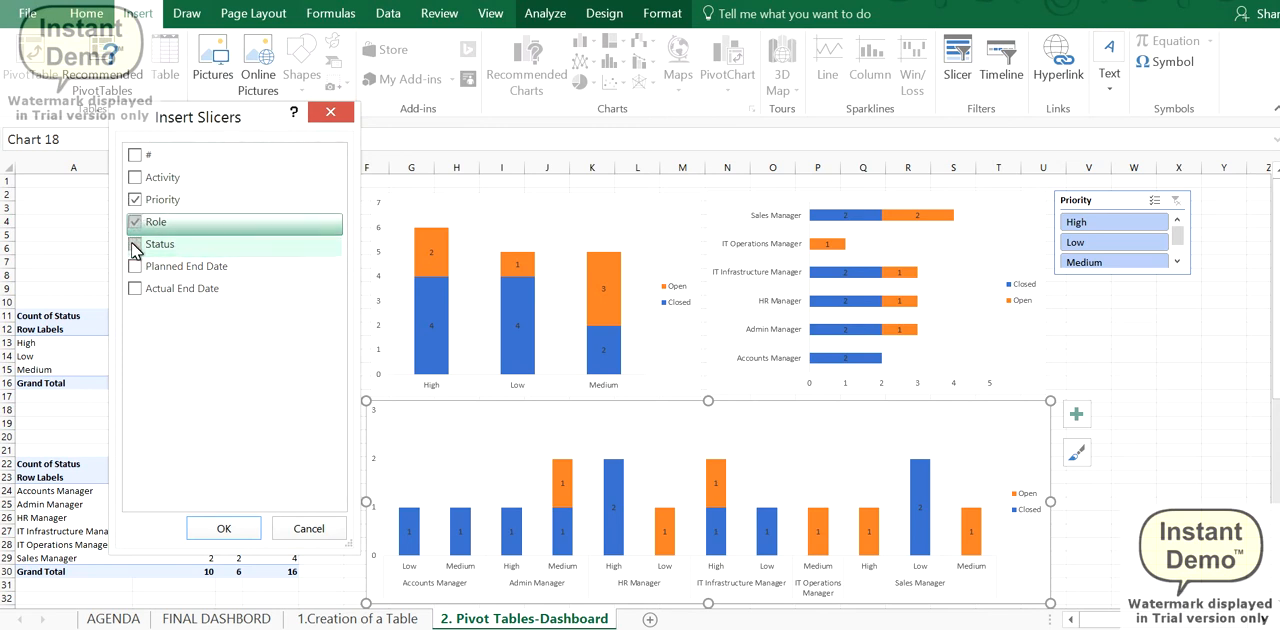
left_click(135, 244)
left_click(238, 522)
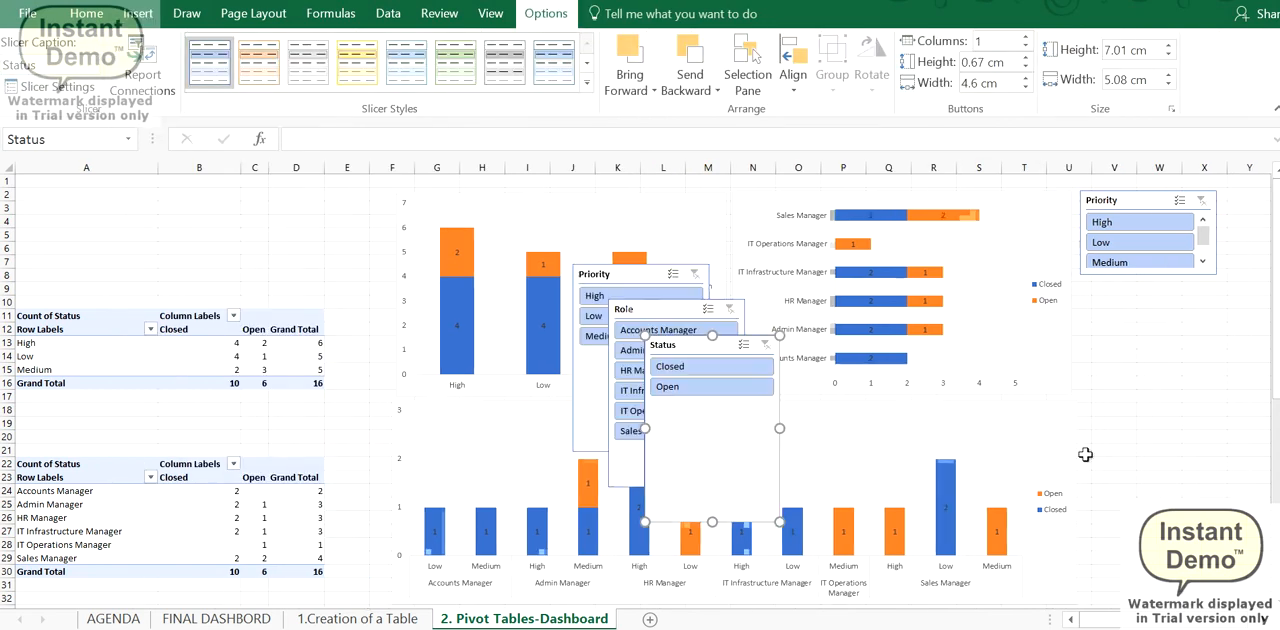
- Shorten the Status slicer to about 2.38 cm and the Role slicer to about 5.65 cm, stacking them beside the role and priority chart
left_click_drag(712, 522, 705, 397)
left_click_drag(712, 351, 1148, 419)
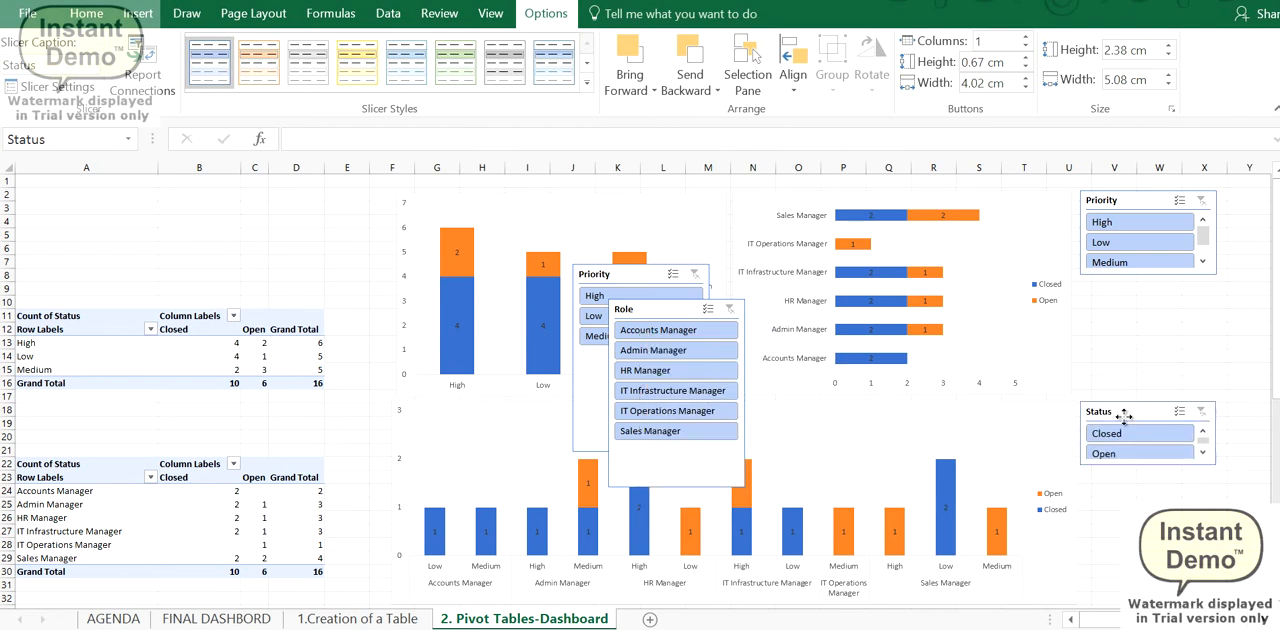
left_click(661, 309)
left_click_drag(677, 487, 677, 450)
left_click_drag(650, 309, 1112, 480)
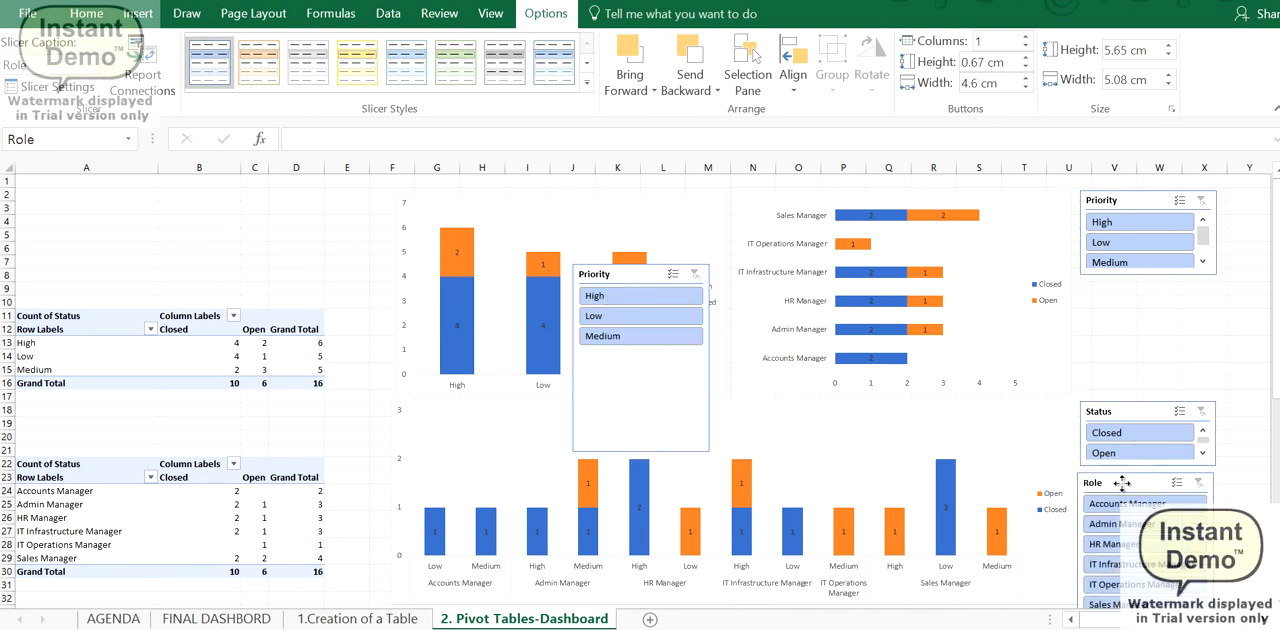
- Shorten the second Priority slicer to about 3.39 cm and place it between the first Priority slicer and the Status slicer
left_click(632, 362)
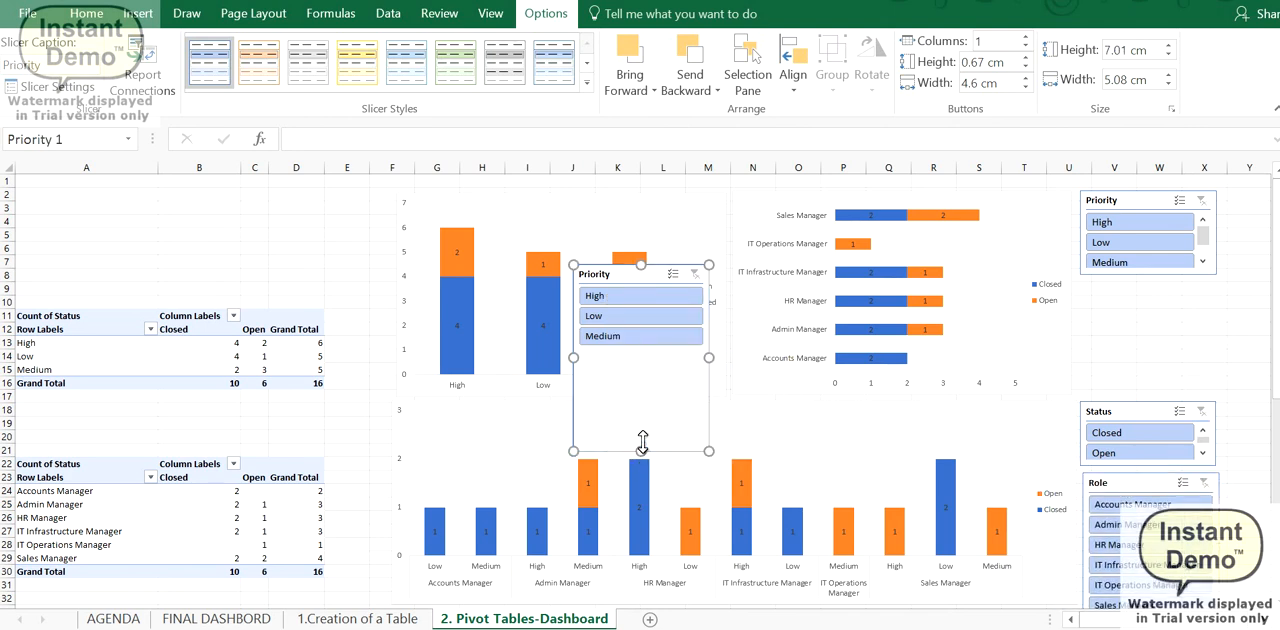
left_click_drag(641, 450, 634, 360)
left_click_drag(600, 274, 1110, 310)
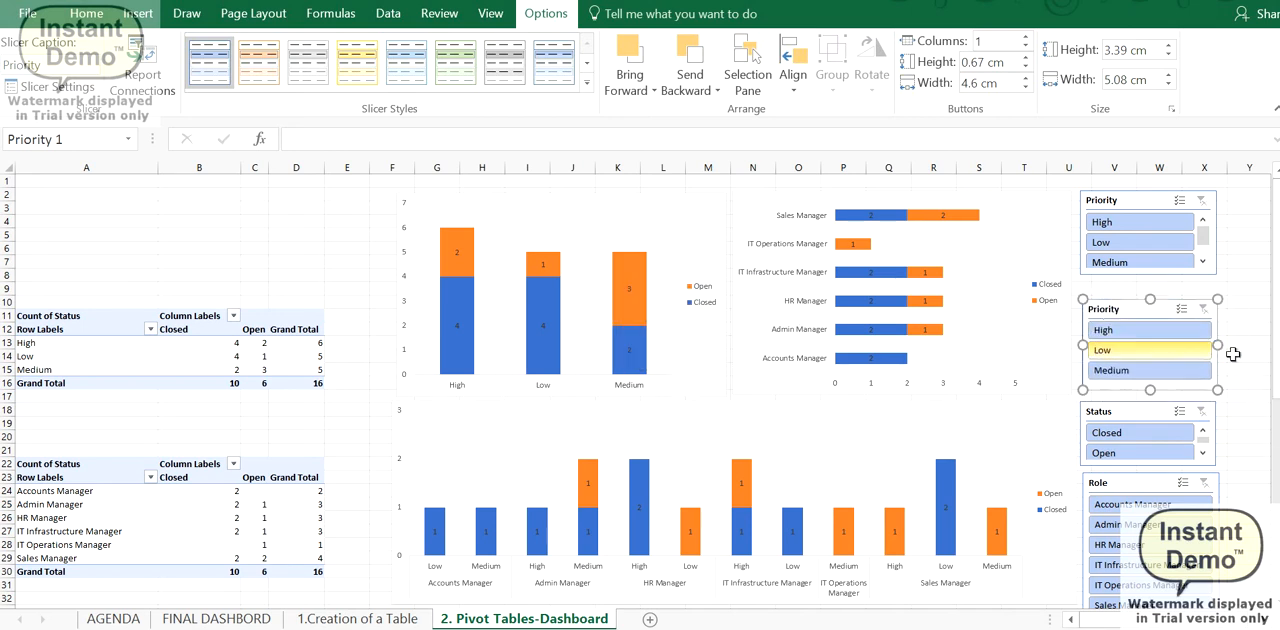
- Insert Planned End Date and Actual End Date timelines for the role and priority chart
left_click_drag(1276, 362, 1277, 444)
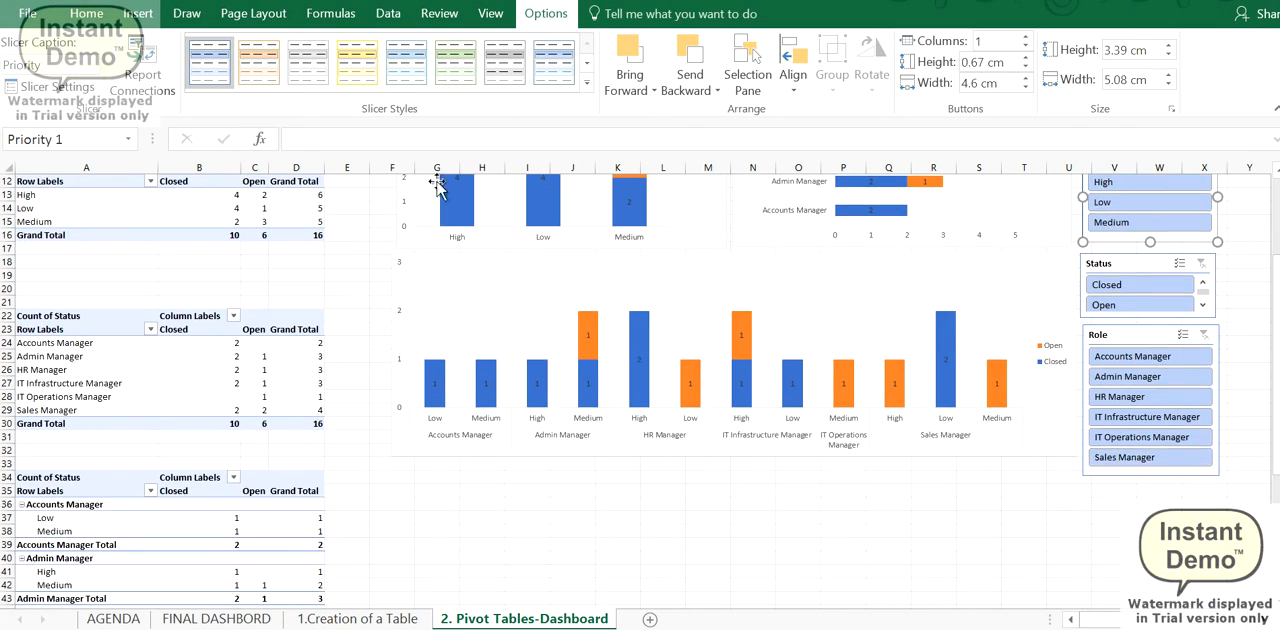
left_click(137, 20)
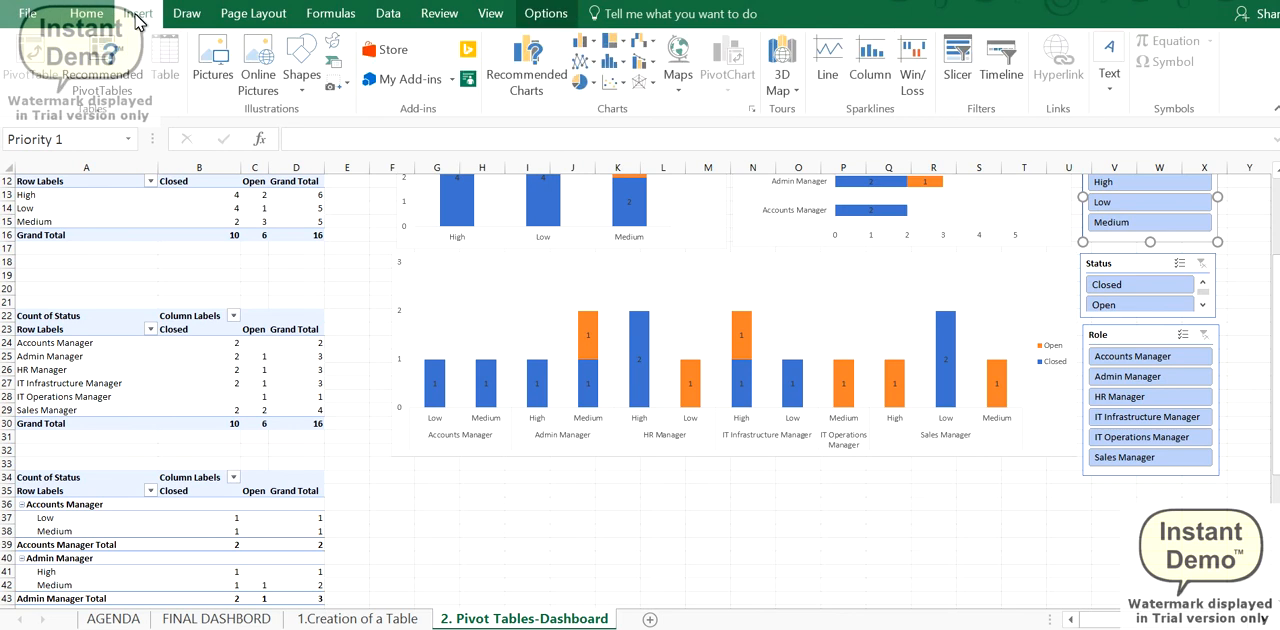
left_click(449, 274)
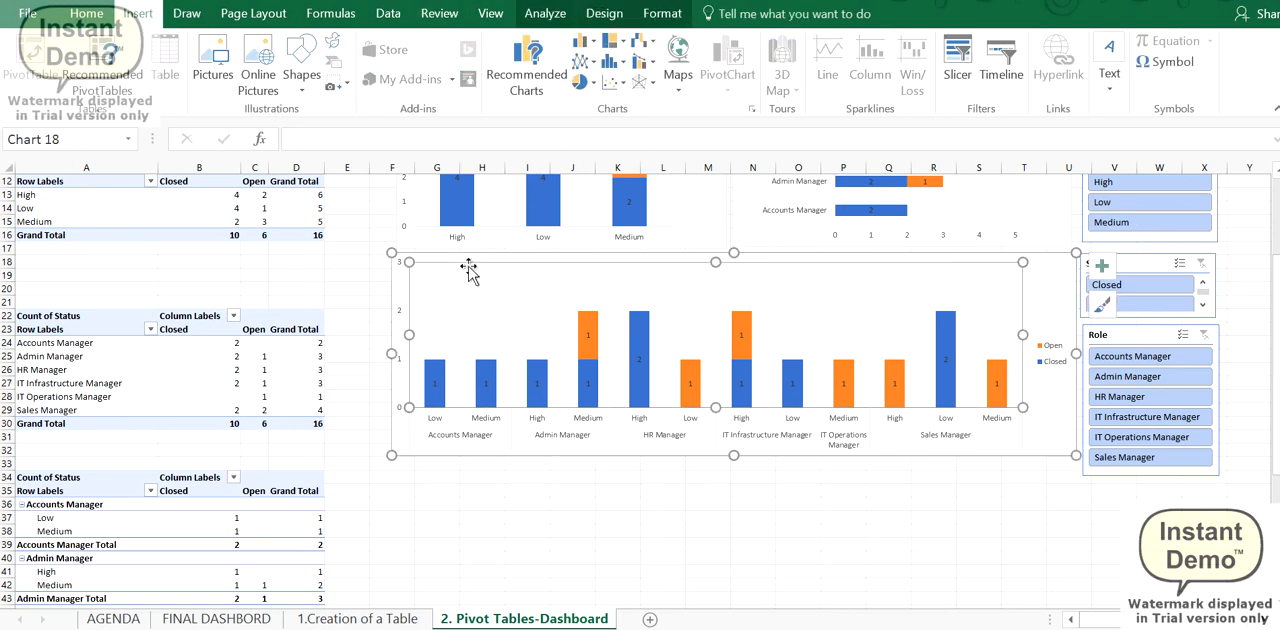
left_click(1005, 73)
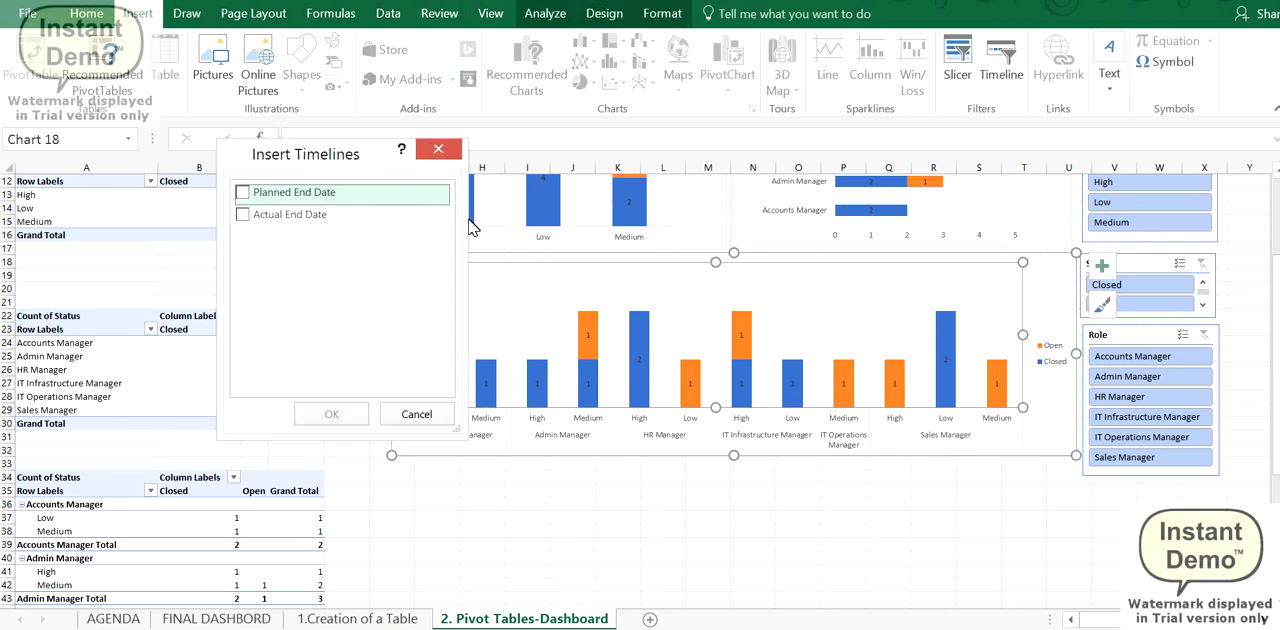
left_click(243, 213)
left_click(244, 193)
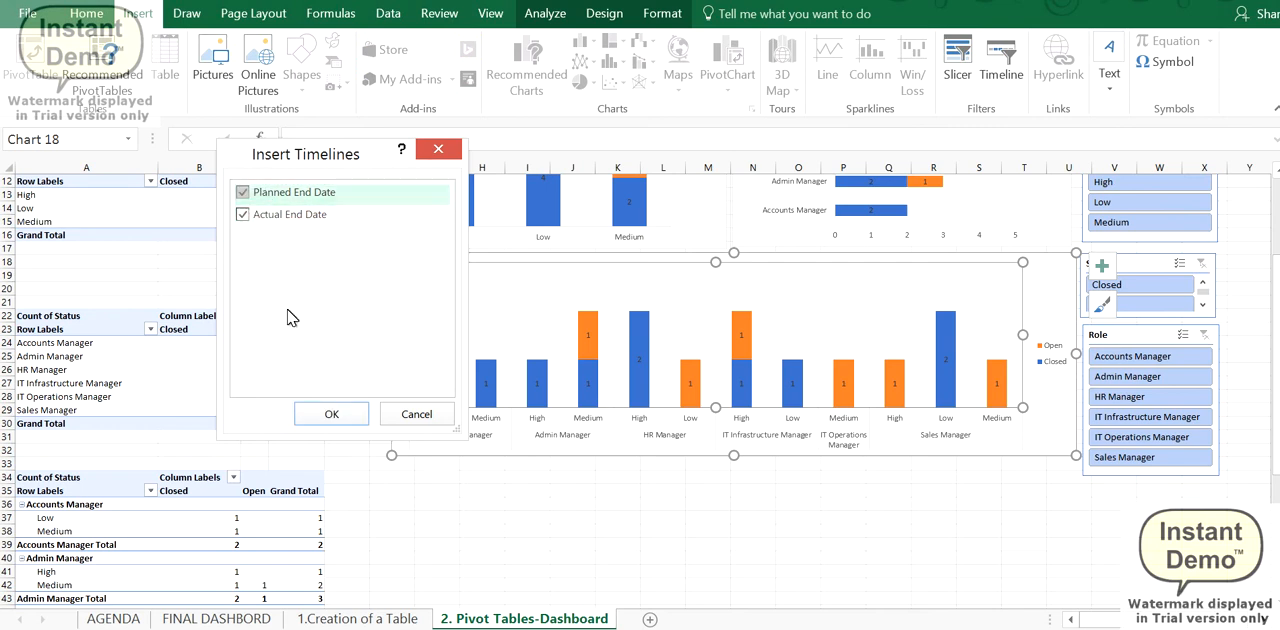
left_click(310, 412)
- Arrange the two timelines side by side beneath the role and priority chart, Planned End Date first, widening Actual End Date to about 12.43 cm
left_click_drag(752, 382, 1035, 480)
left_click_drag(654, 349, 549, 478)
left_click_drag(640, 514, 727, 514)
left_click(920, 478)
left_click_drag(838, 505, 743, 507)
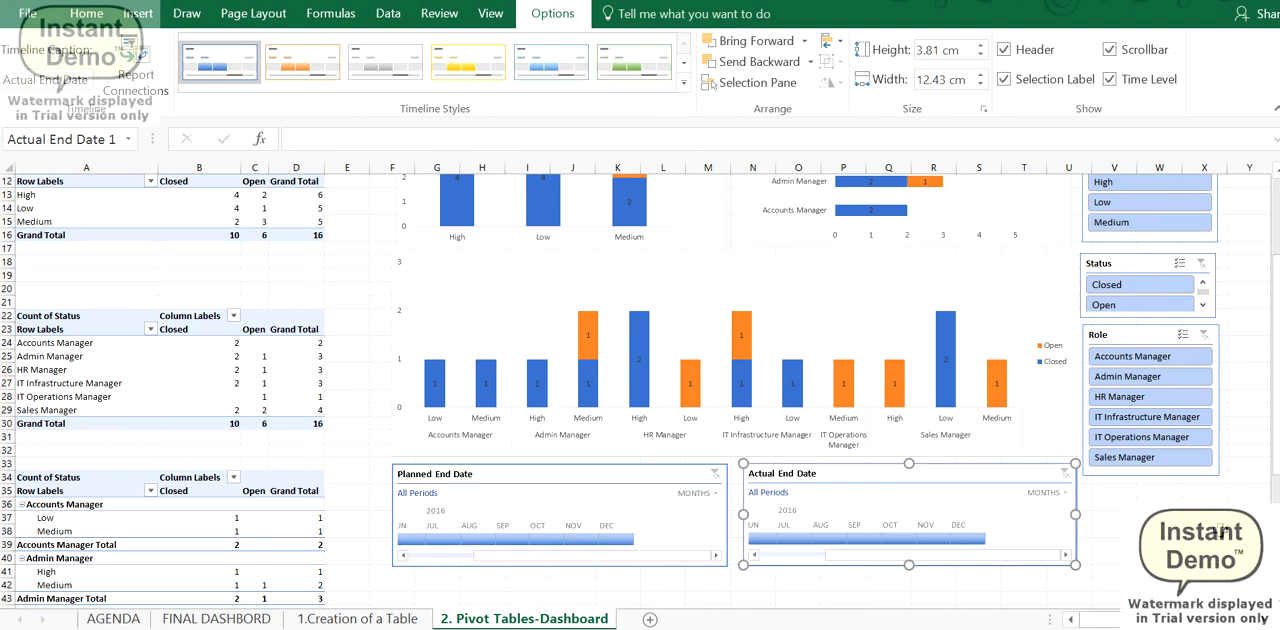
- Apply the green timeline style to the Actual End Date timeline and deselect it
left_click(630, 68)
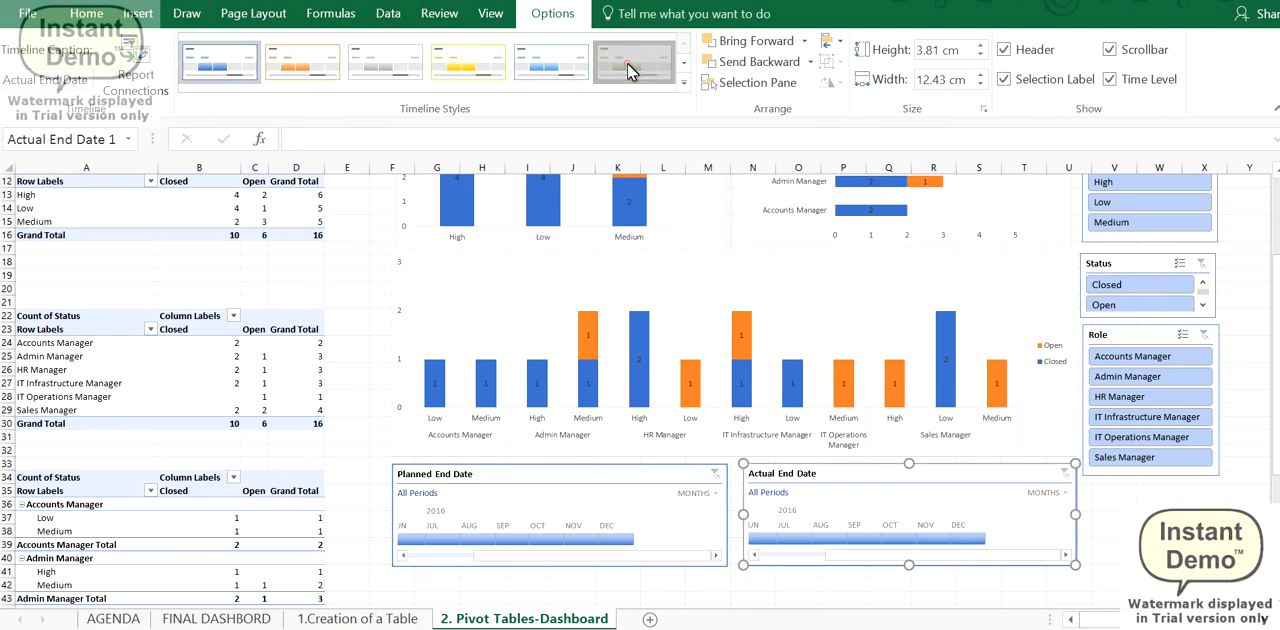
left_click(1130, 546)
left_click_drag(1273, 518, 1267, 379)
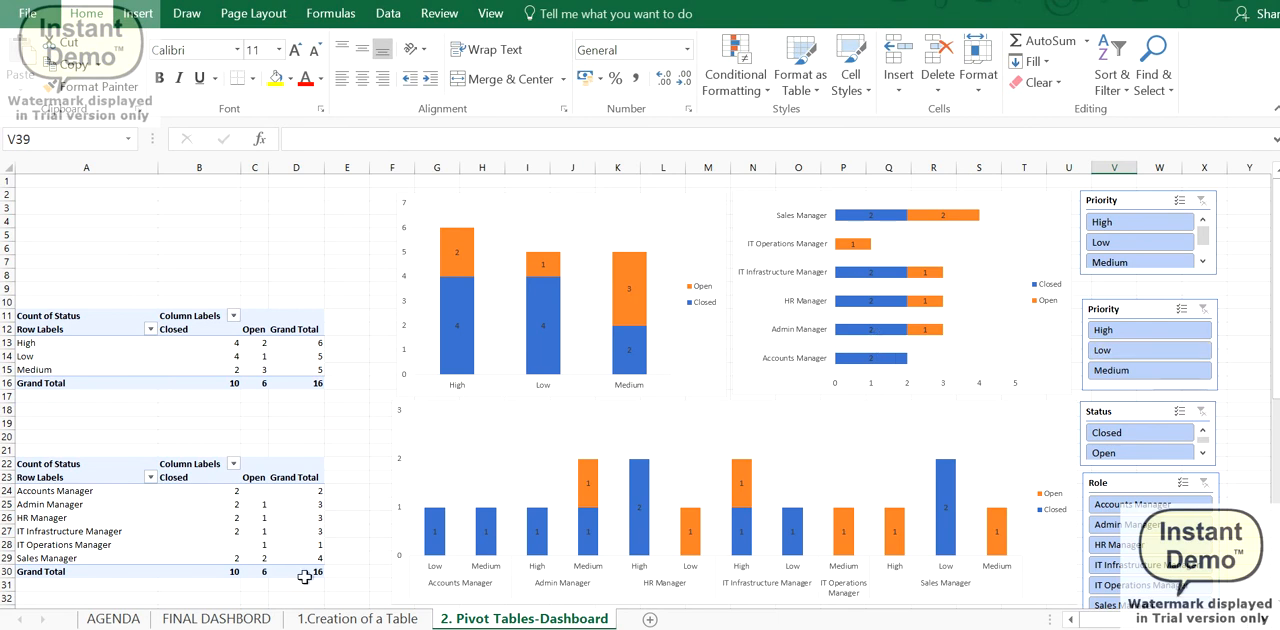
- On the 1.Creation of a Table sheet, examine the plain tabular data J3:P19 beside the Excel table
left_click(345, 618)
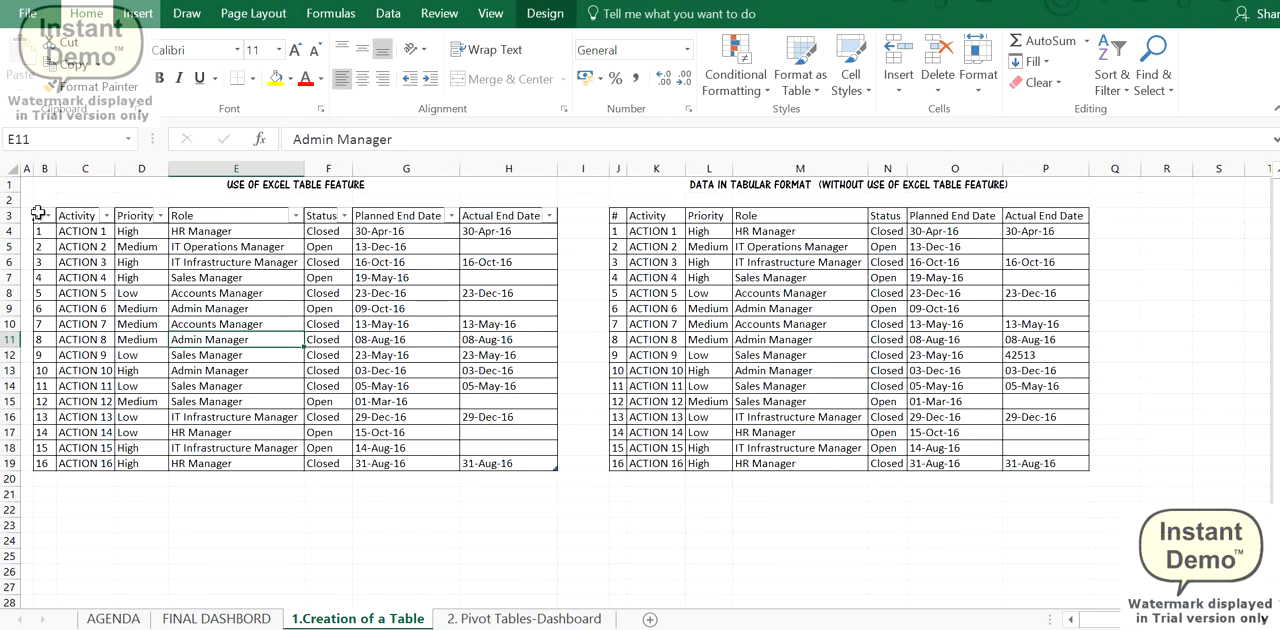
mouse_move(620, 222)
left_mouse_down()
mouse_move(988, 340)
mouse_move(1062, 466)
left_mouse_up()
left_click(136, 14)
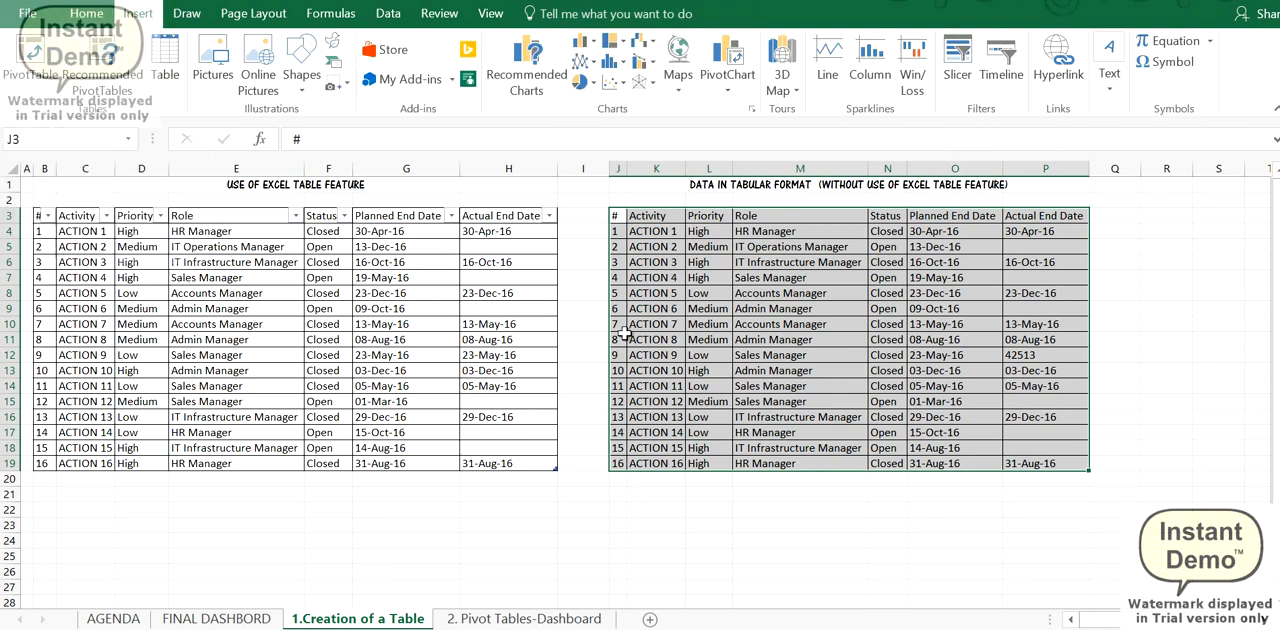
left_click(708, 339)
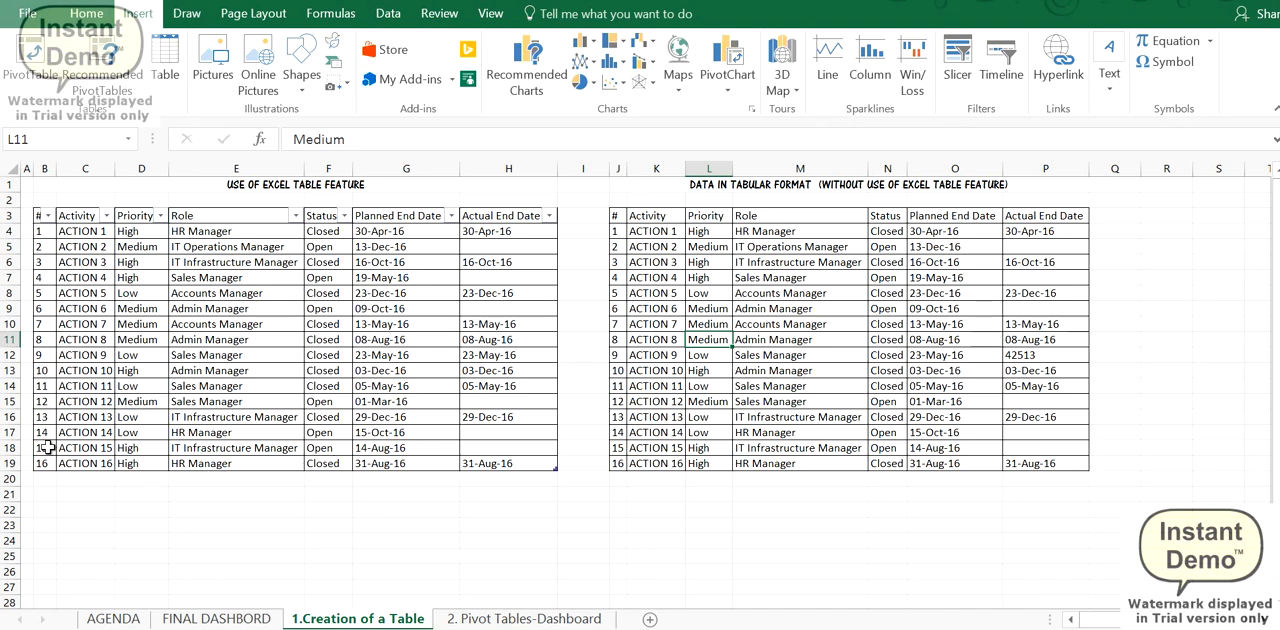
- Copy the ACTION 15 row B18:H18 of the Excel table into row 20 directly beneath the table
left_click_drag(47, 447, 486, 448)
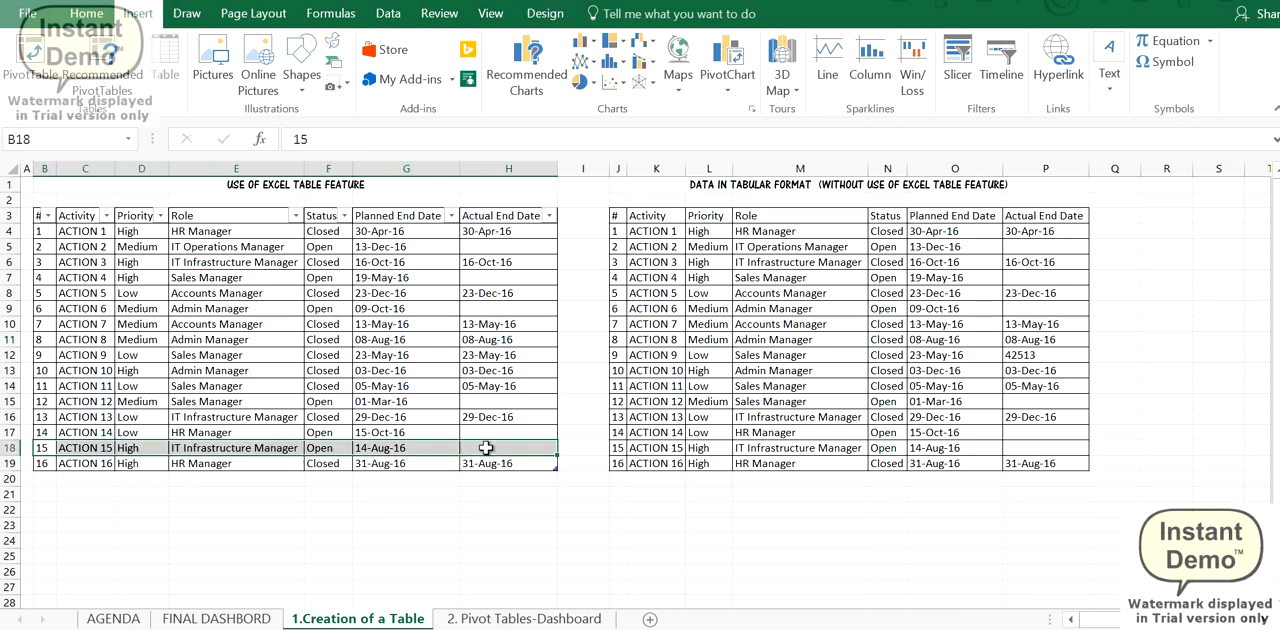
key("ctrl+c")
left_click(46, 480)
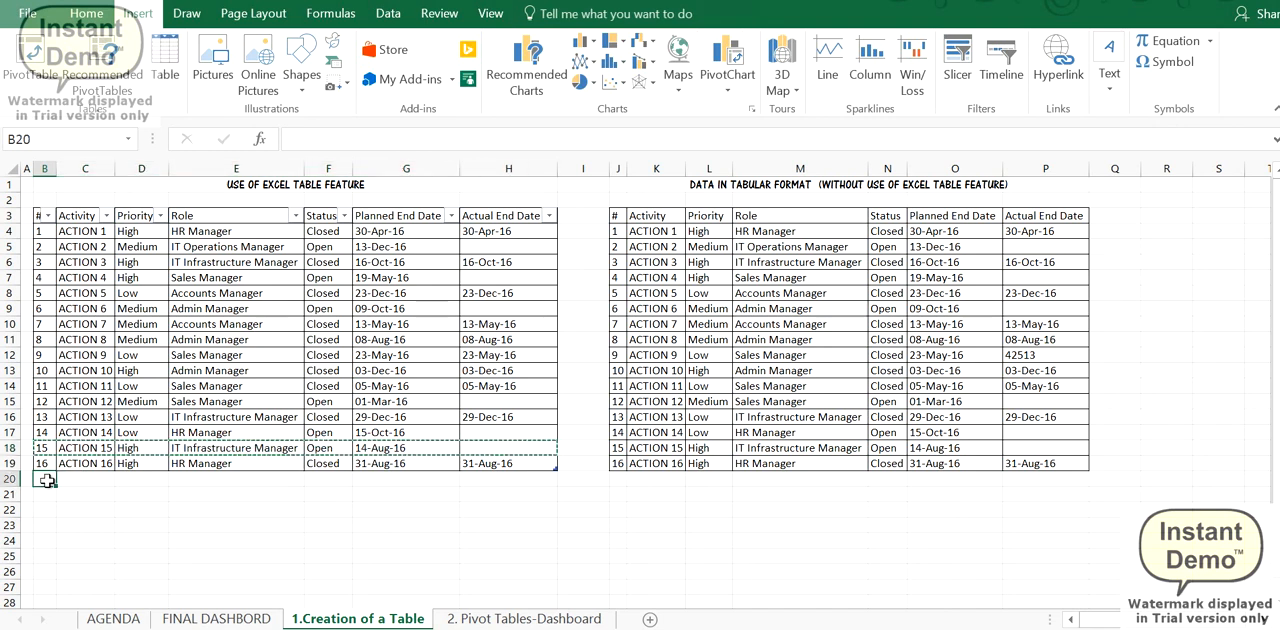
key("ctrl+v")
- Number the copied row 17 in cell B20 and check its role and planned end date entries
left_click(46, 467)
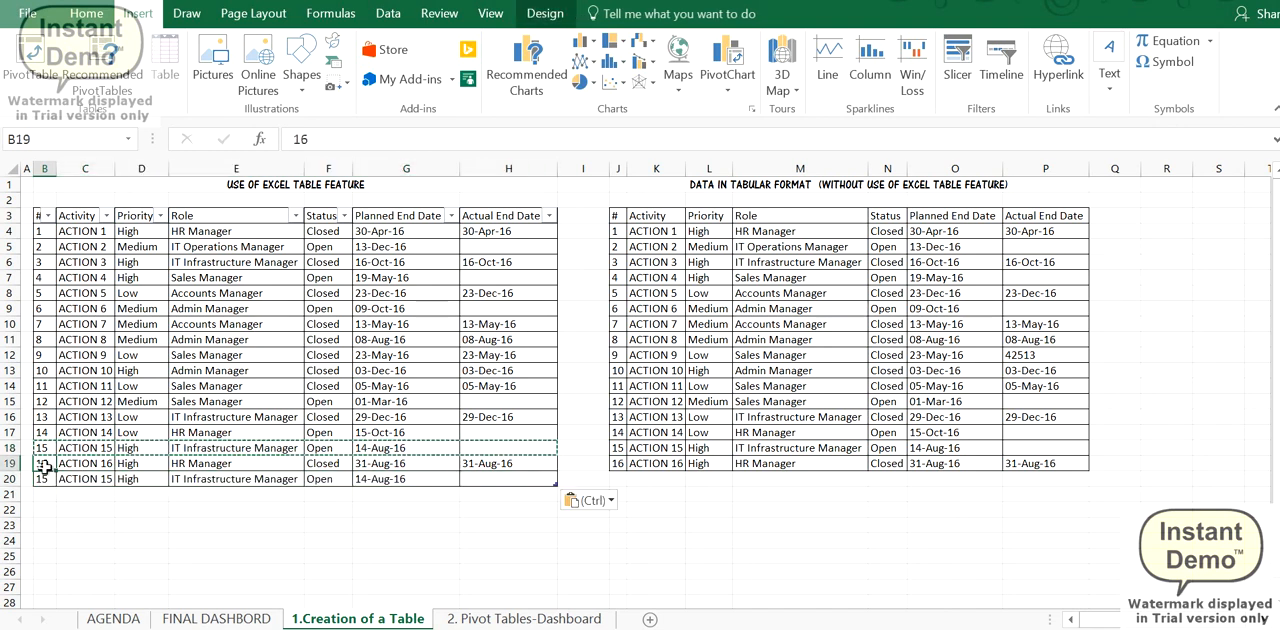
left_click(44, 480)
type("16")
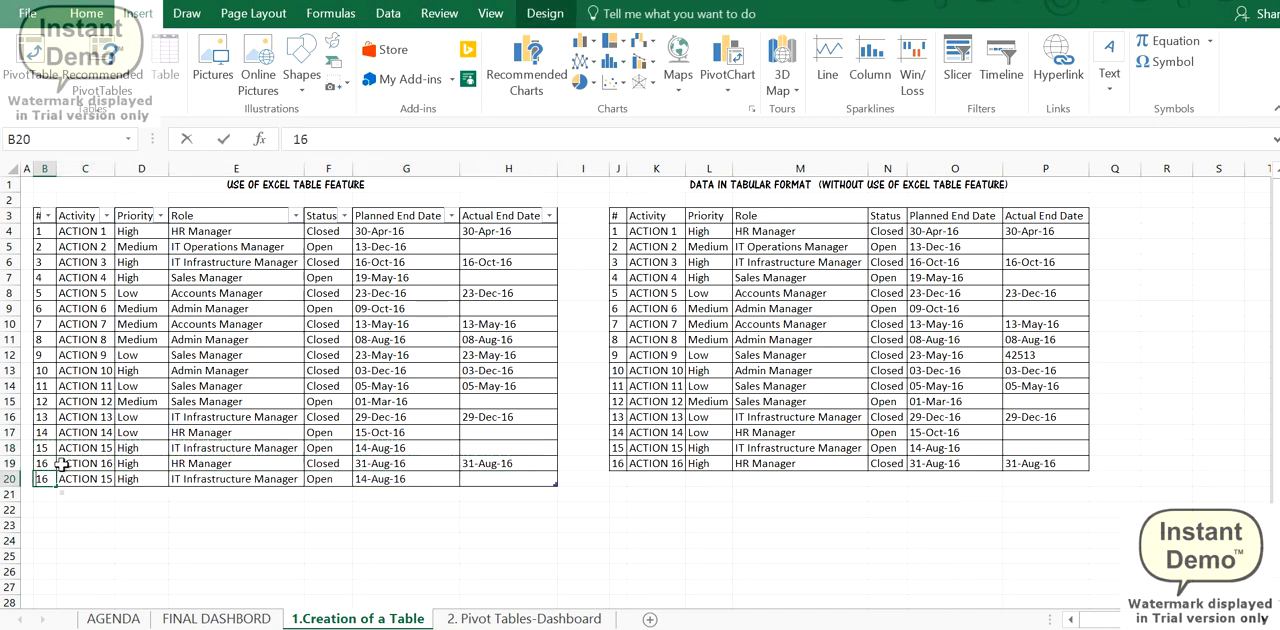
key("BackSpace")
key("Return")
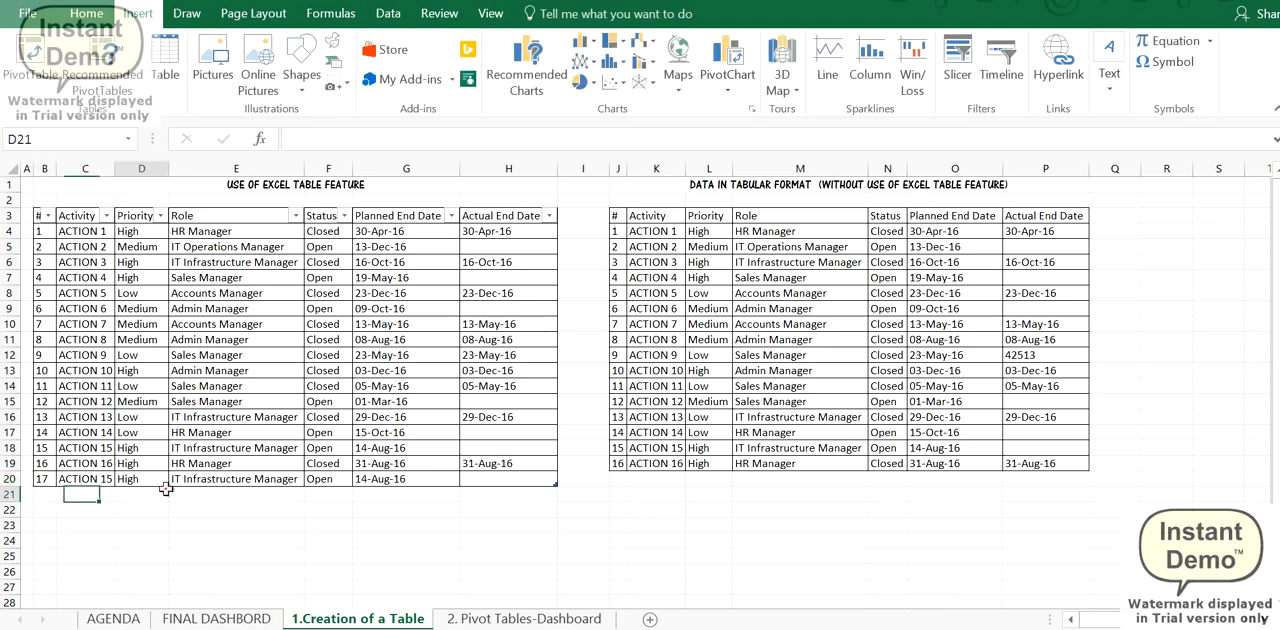
left_click(233, 478)
left_click(362, 478)
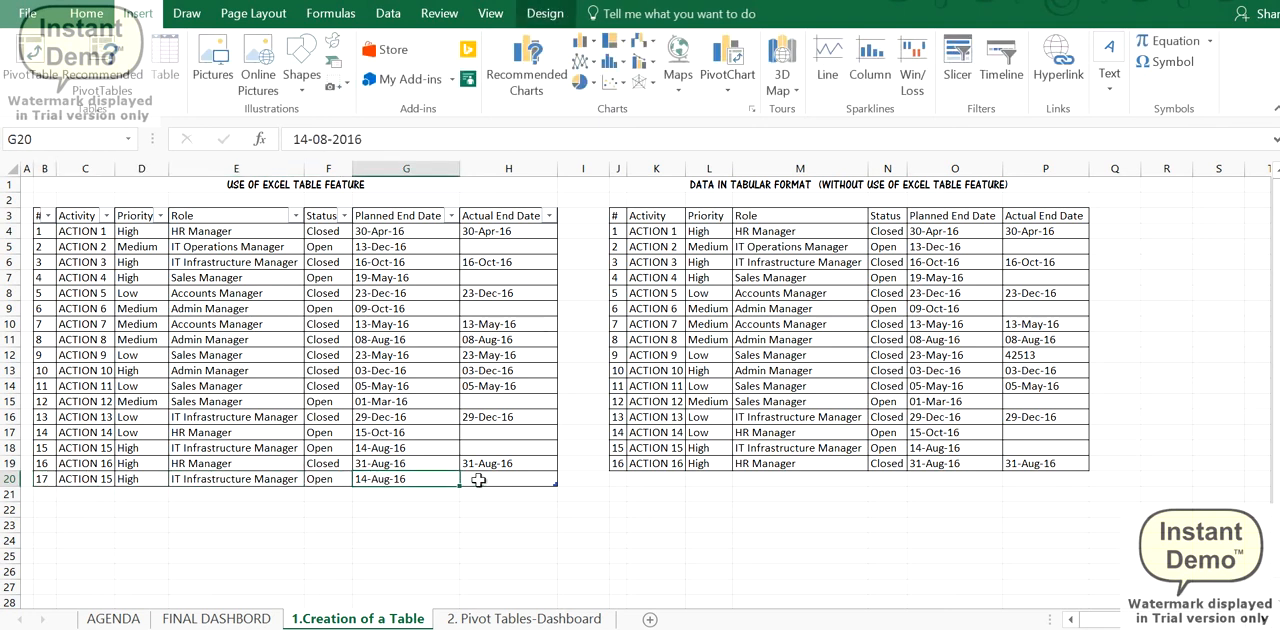
left_click(264, 482)
- Refresh the priority-wise PivotTable on the 2. Pivot Tables-Dashboard sheet
left_click(484, 618)
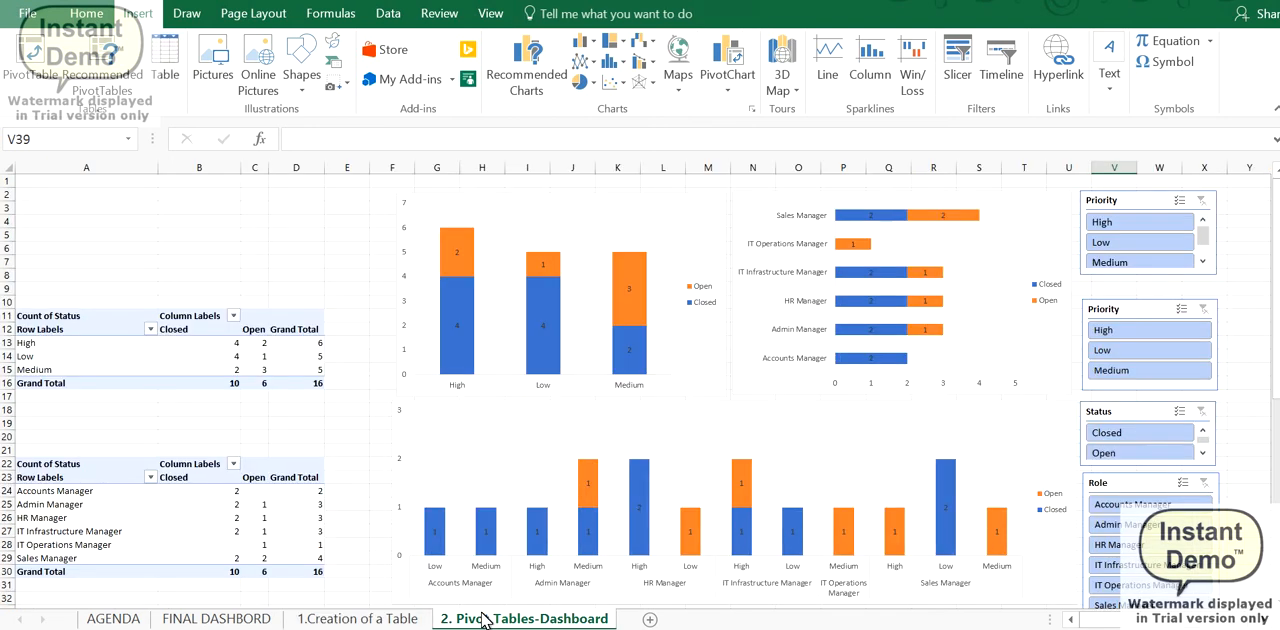
right_click(170, 370)
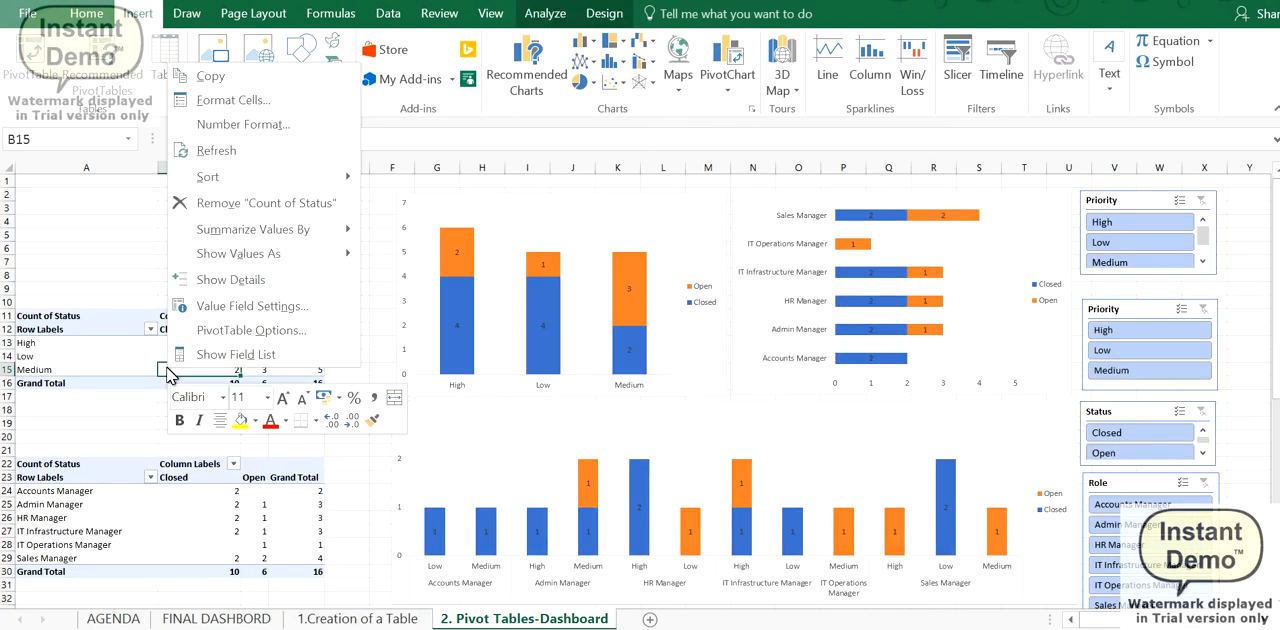
left_click(222, 150)
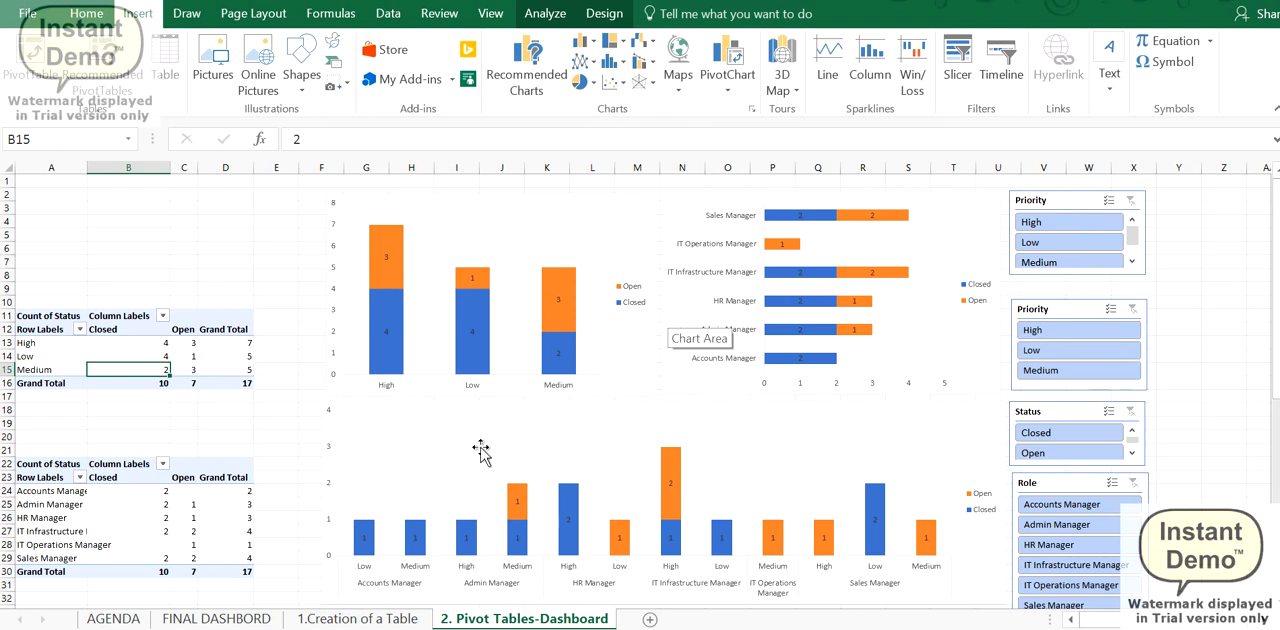
- On the 1.Creation of a Table sheet, copy the IT Infrastructure Manager role from M18 to M20 beneath the plain tabular data
key("ctrl+Page_Up")
key("ctrl+Page_Up")
key("ctrl+Page_Down")
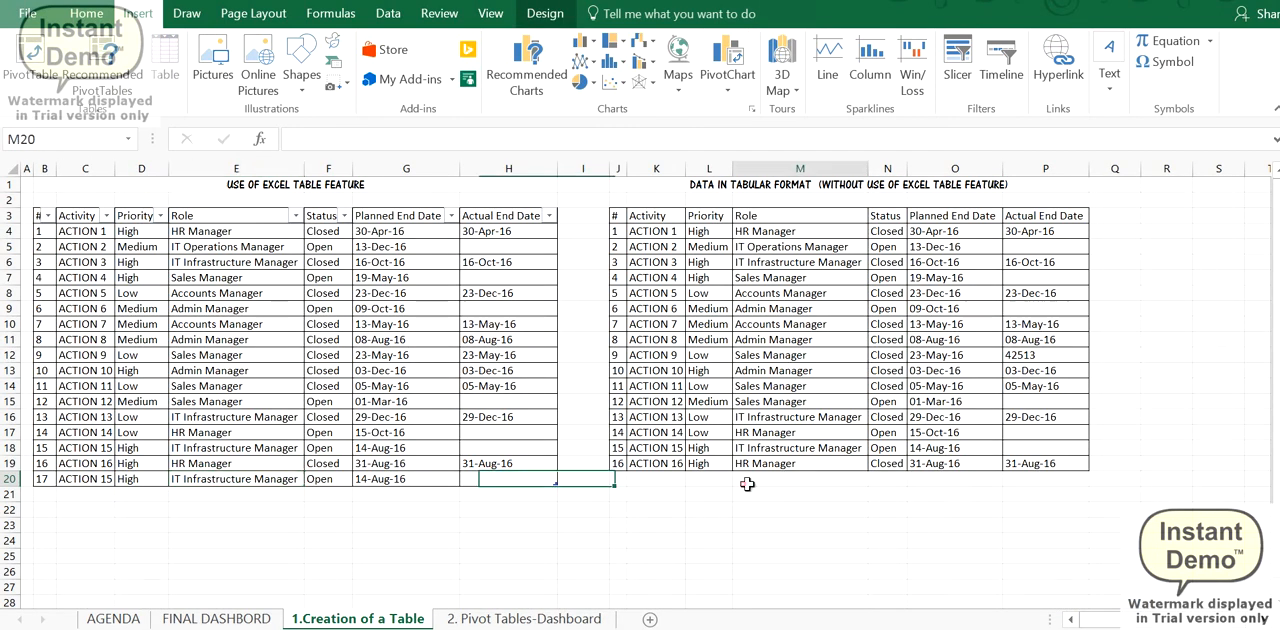
left_click(747, 484)
left_click(781, 450)
key("ctrl+c")
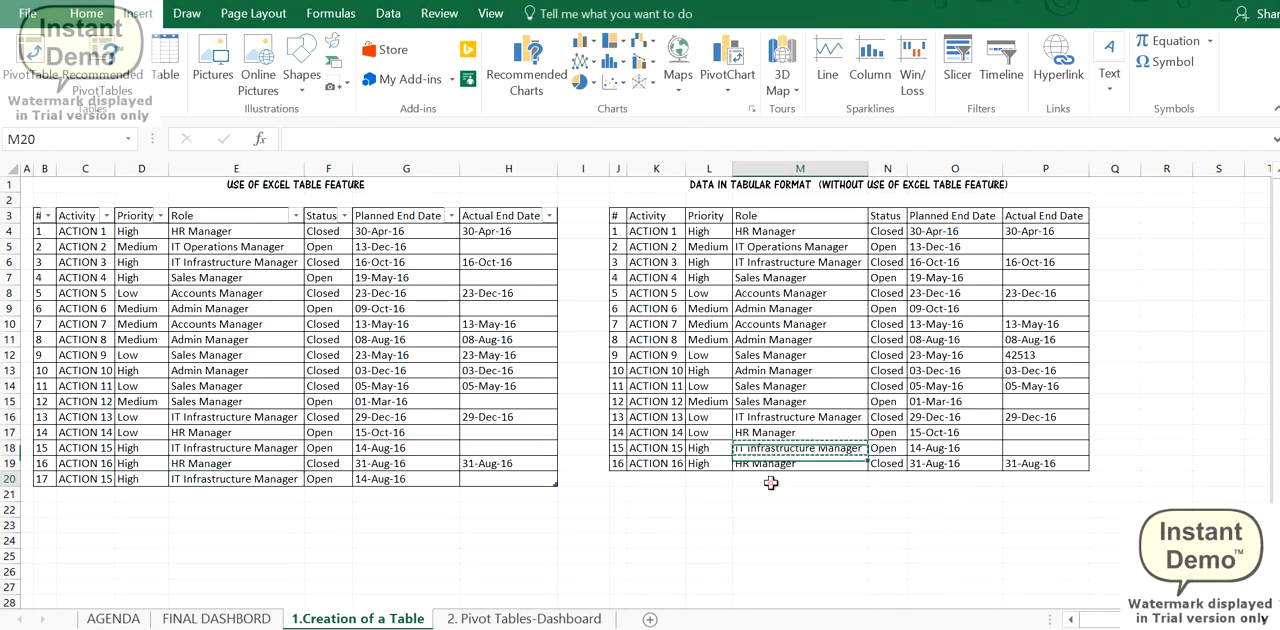
left_click(770, 480)
key("ctrl+v")
- Compare the range of the plain tabular data and its added row with the Excel table and the empty rows beneath it
left_click(734, 542)
mouse_move(616, 216)
left_mouse_down()
mouse_move(634, 251)
mouse_move(1057, 465)
mouse_move(1052, 479)
left_mouse_up()
left_click(817, 486)
left_click_drag(835, 479, 698, 478)
left_click_drag(228, 434, 227, 586)
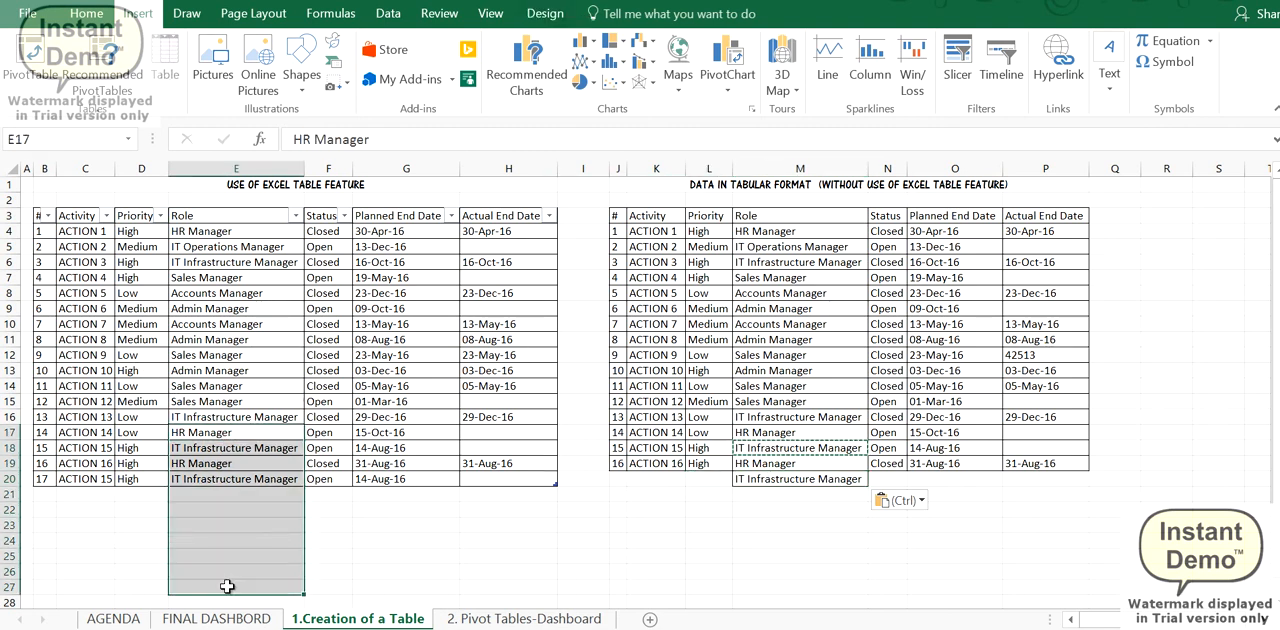
left_click(205, 514)
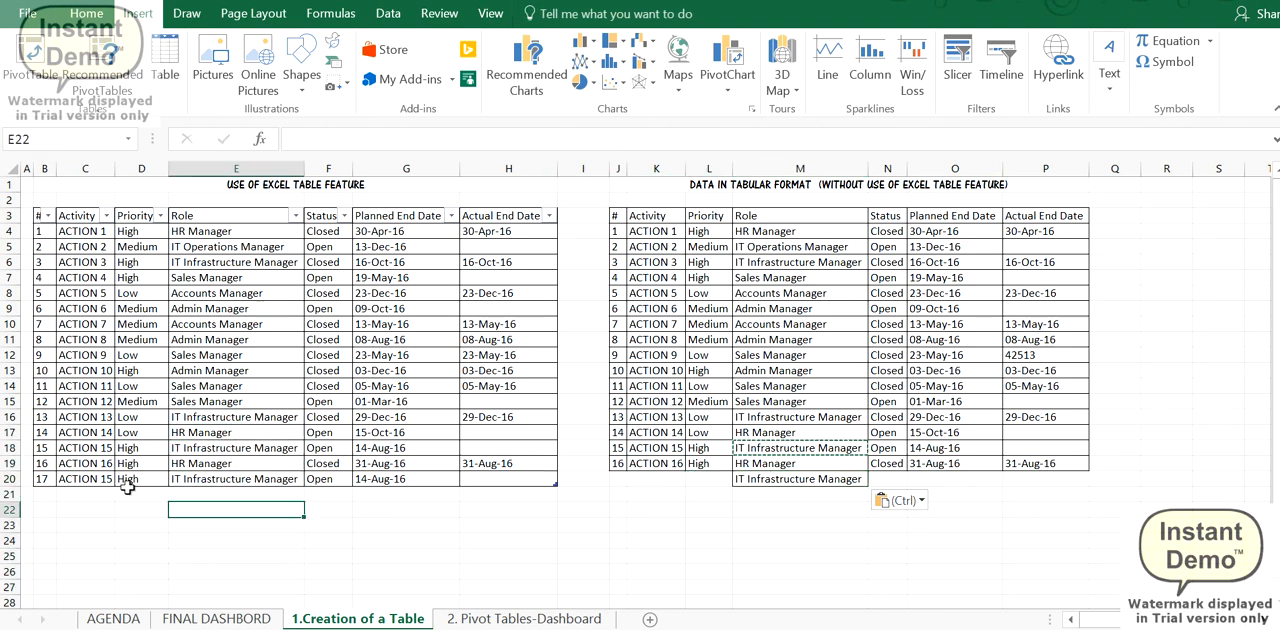
left_click(45, 246)
left_click(684, 312)
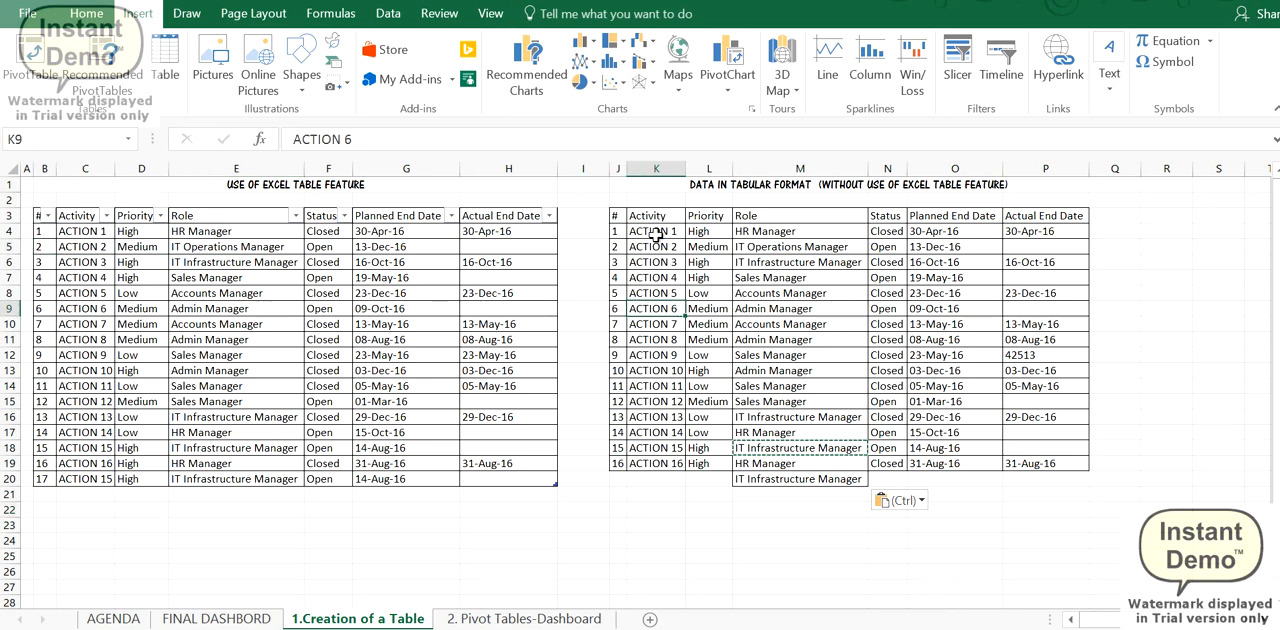
- Enter "Note:" in cell E21 beneath the Excel table's Role column and check the pivot dashboard sheet
left_click(222, 495)
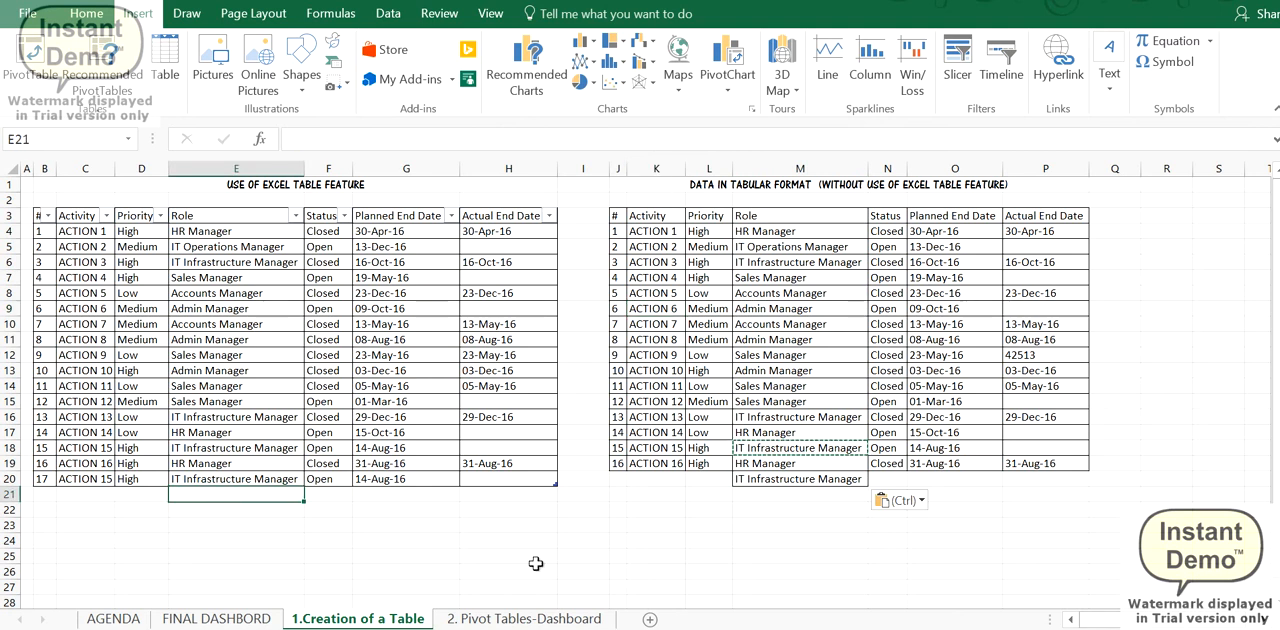
type("Note:")
key("Return")
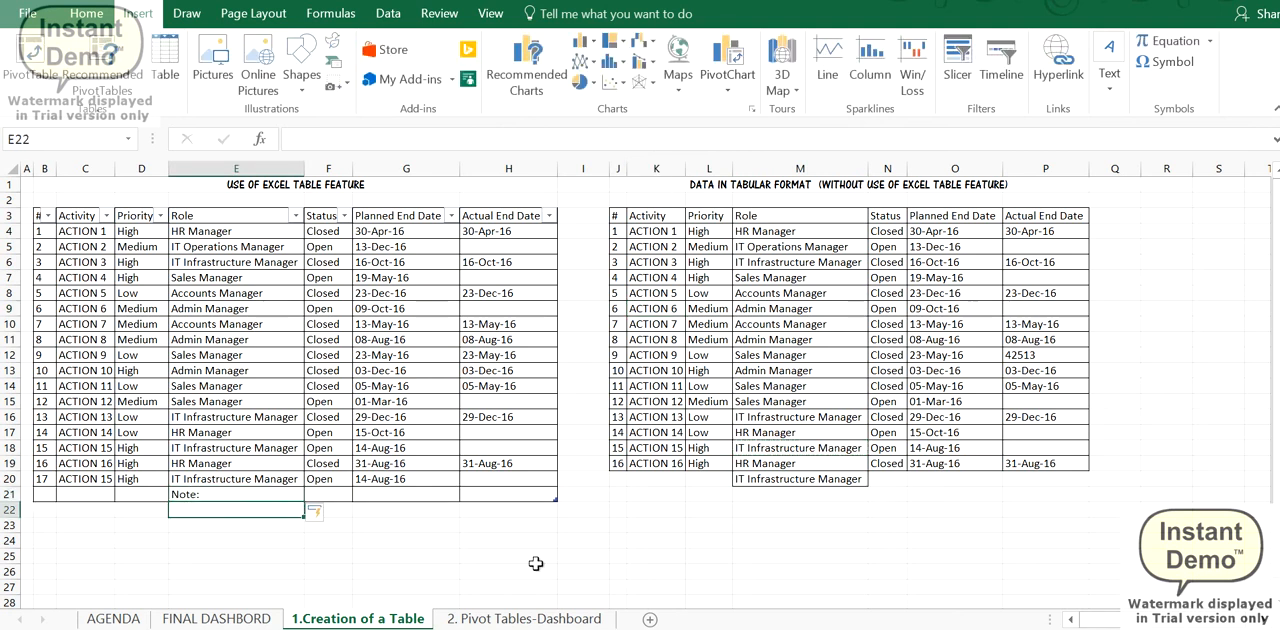
left_click(224, 495)
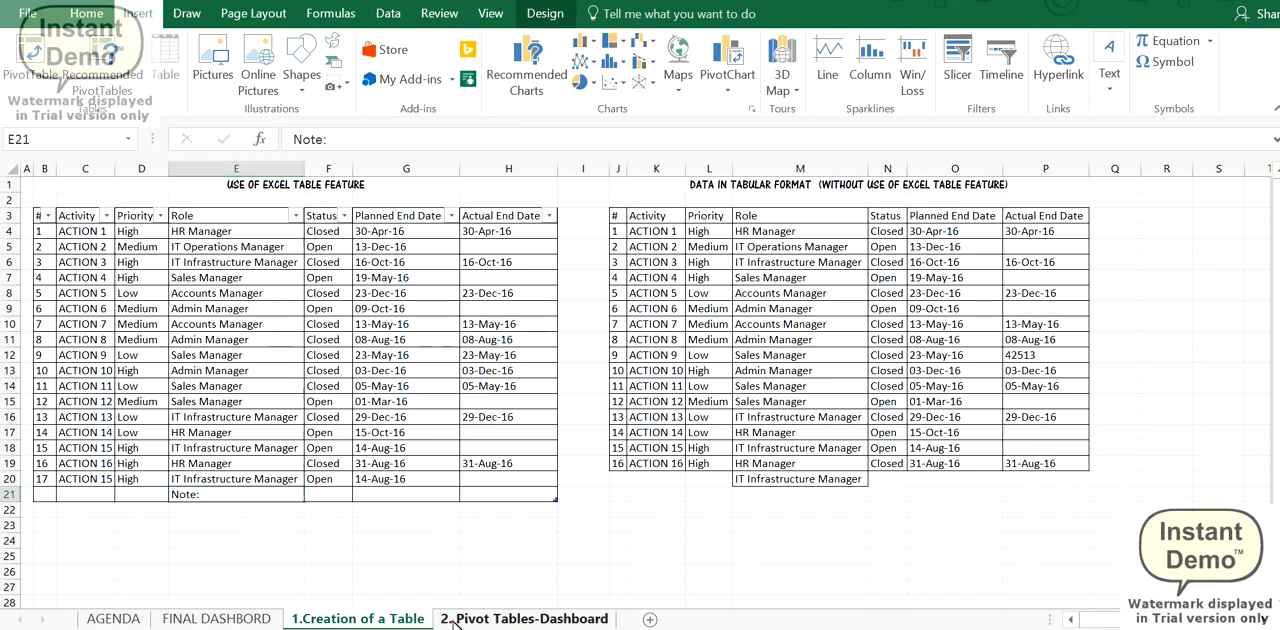
left_click(510, 619)
left_click(352, 619)
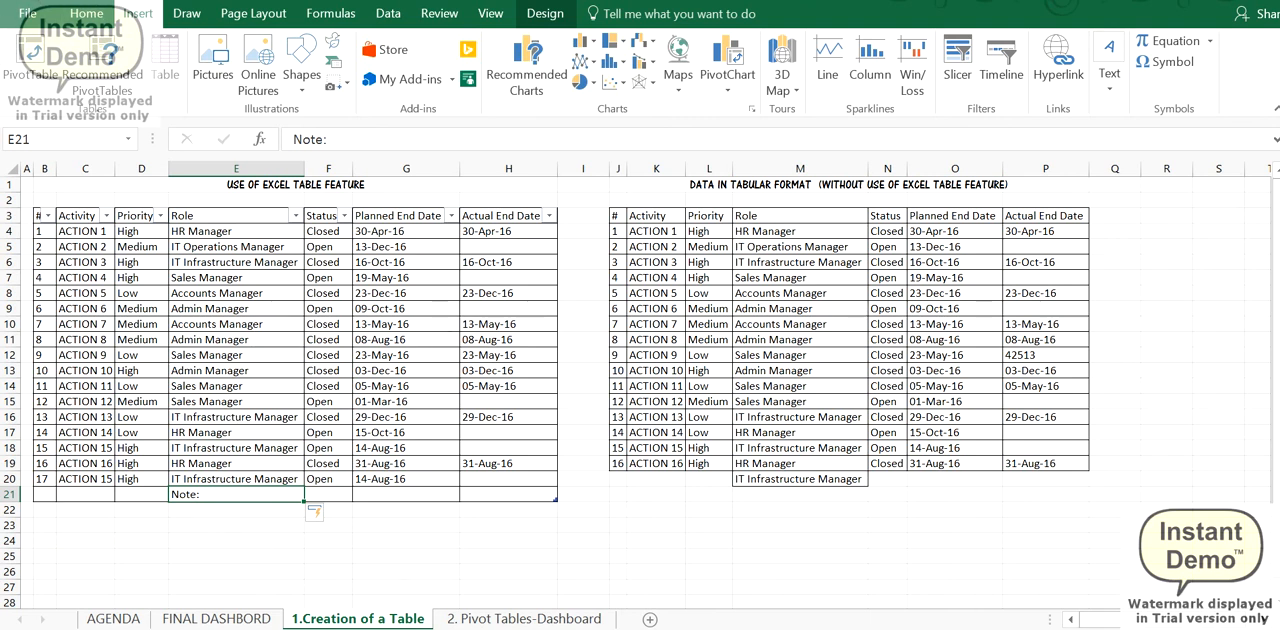
- Undo the Excel table's automatic expansion to the Note: row and deselect the cell
key("ctrl+z")
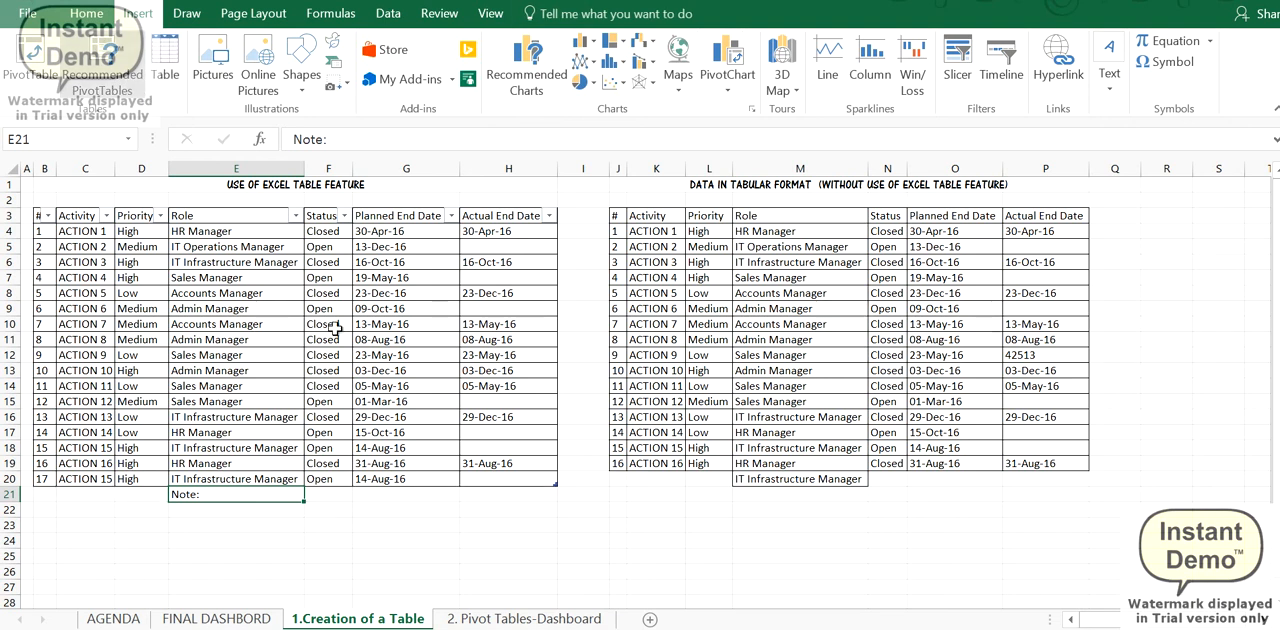
left_click(300, 517)
left_click(246, 545)
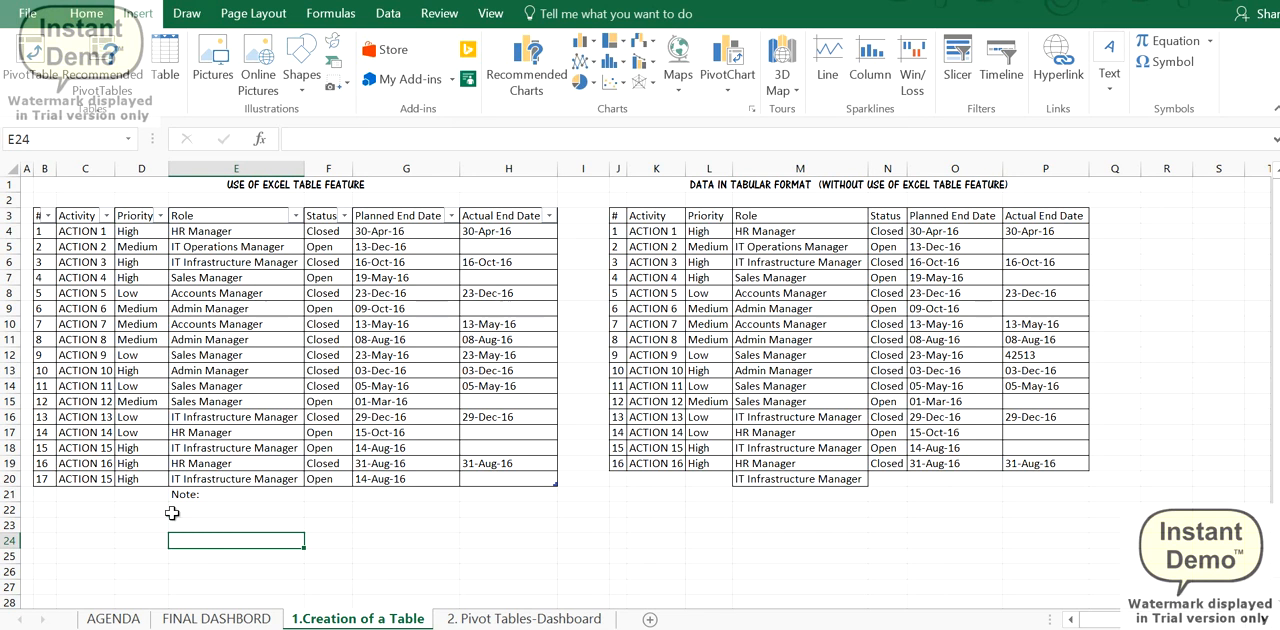
- Review the 2. Pivot Tables-Dashboard and FINAL DASHBORD sheets, ending on the AGENDA sheet
left_click(455, 616)
left_click(265, 618)
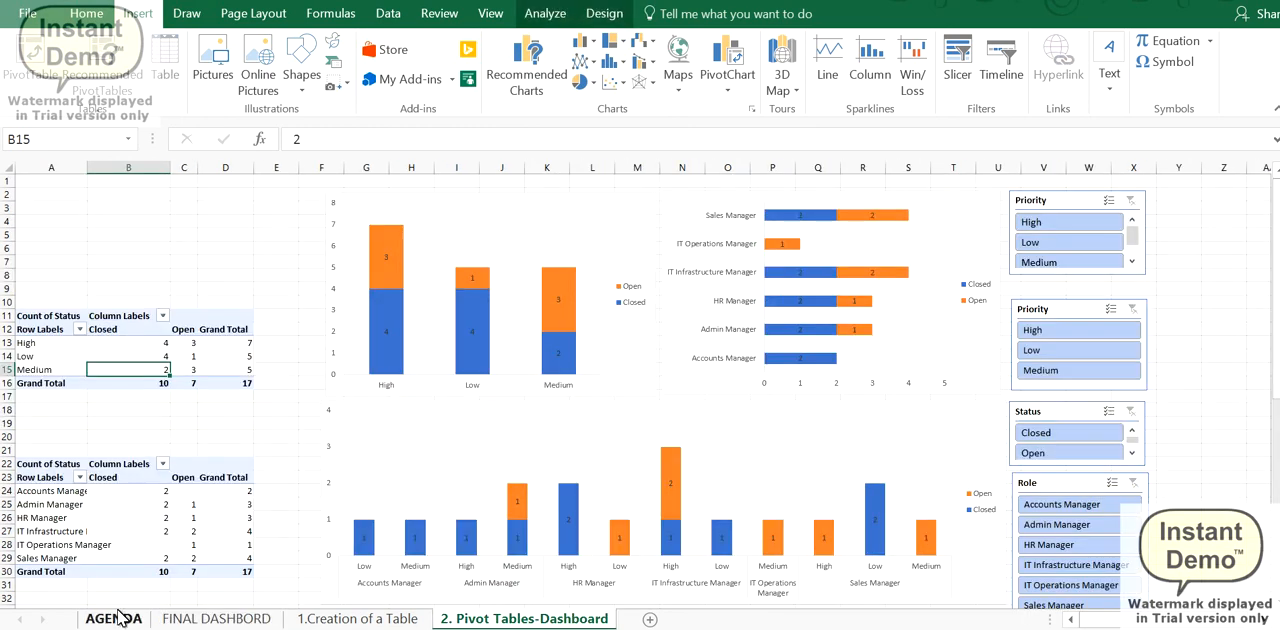
left_click(115, 618)
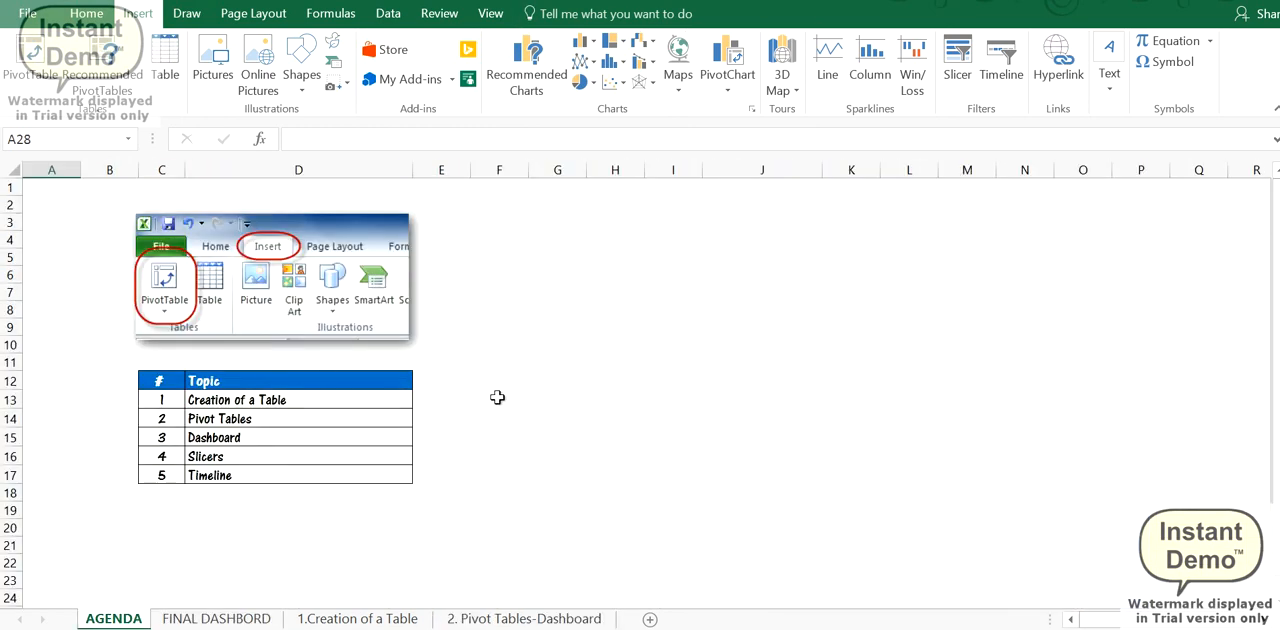